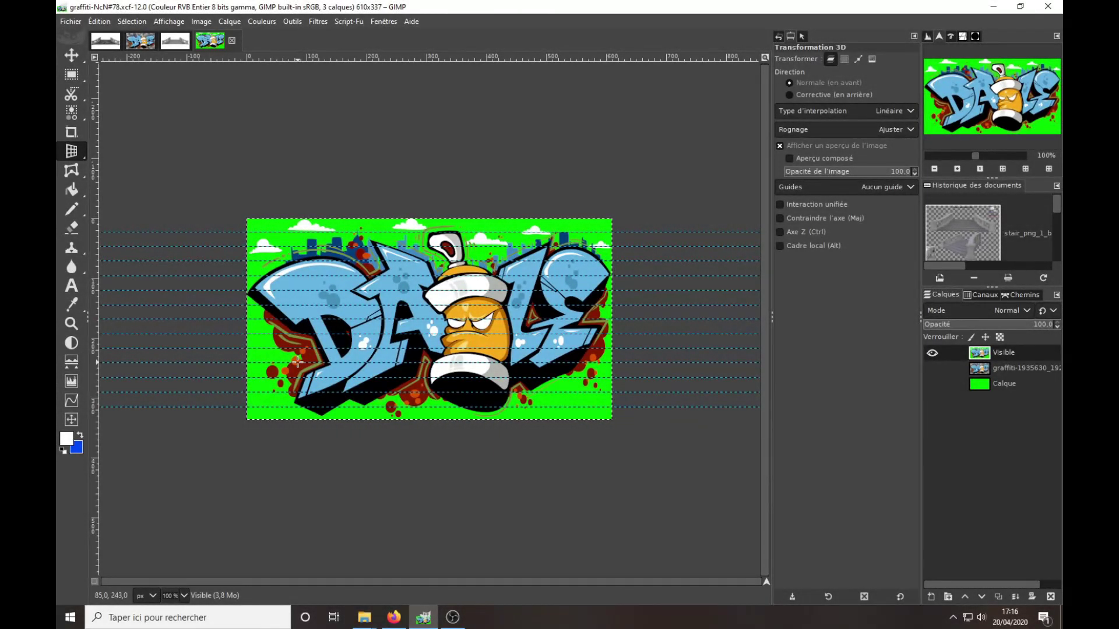
Step: Slice the DALE graffiti image along its guides into separate strip images with Image > Slice Using Guides
click(202, 21)
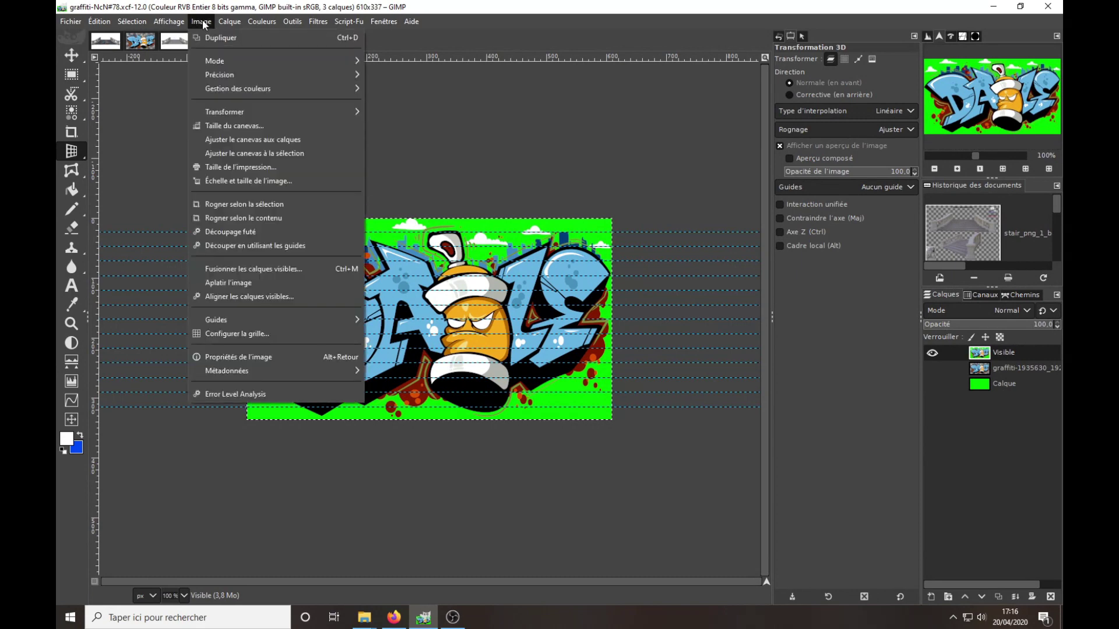
click(237, 247)
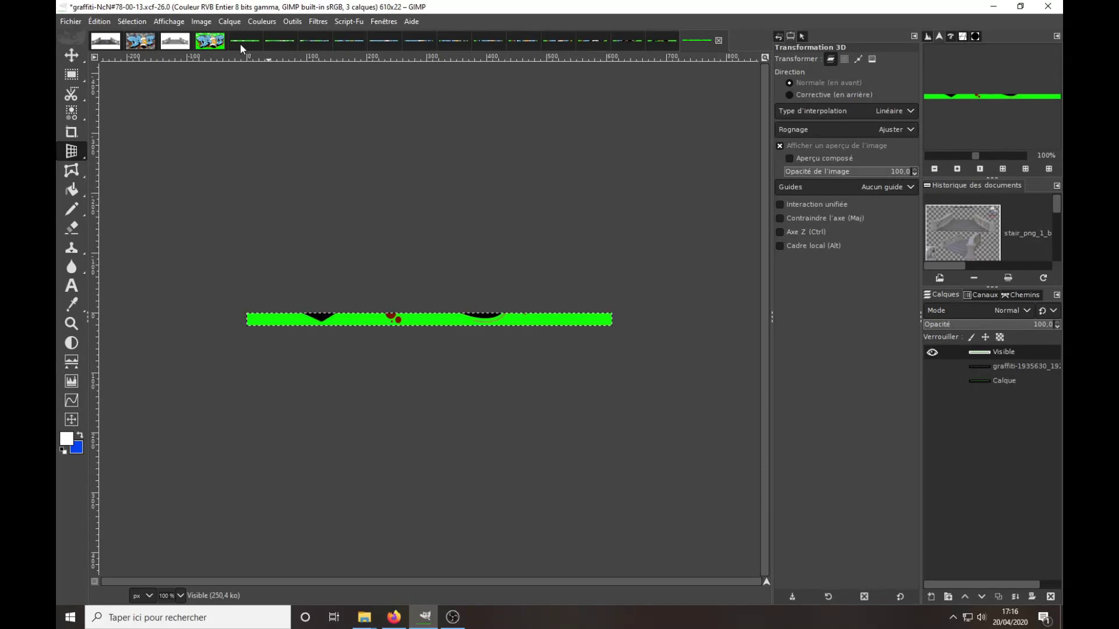
Step: Review the staircase and full graffiti images, then display strip graffiti-NcN#78-00-00
click(96, 42)
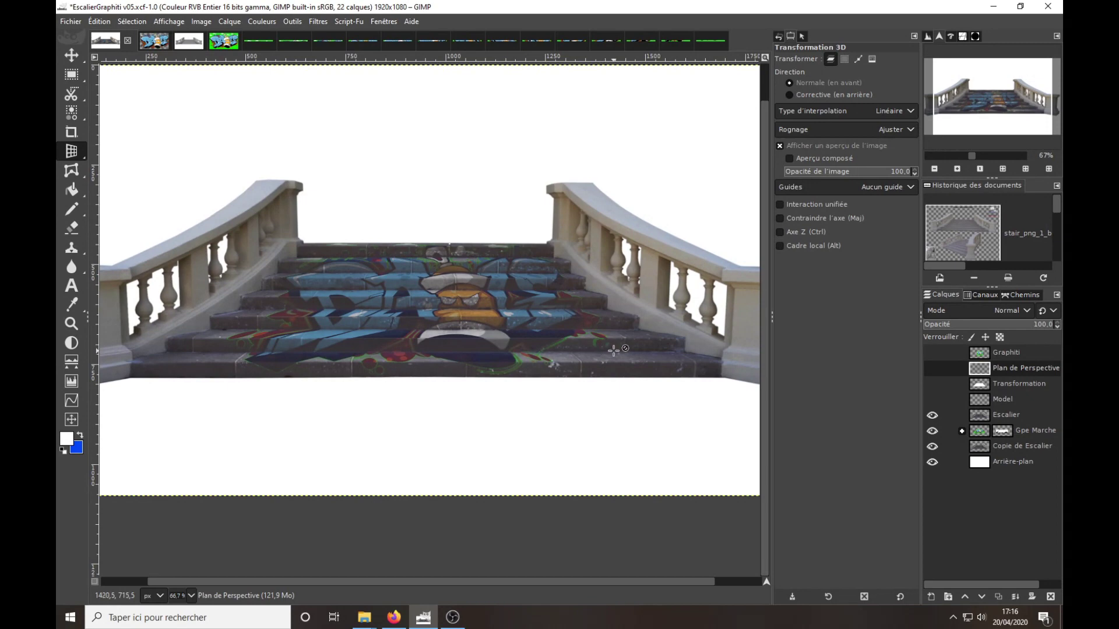
click(222, 43)
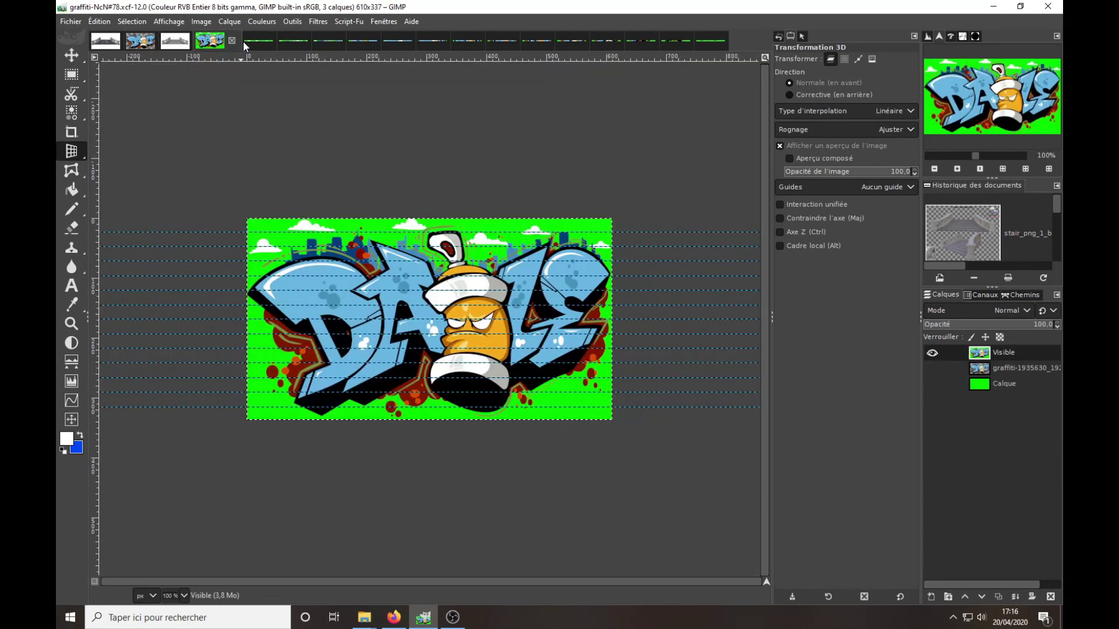
click(248, 41)
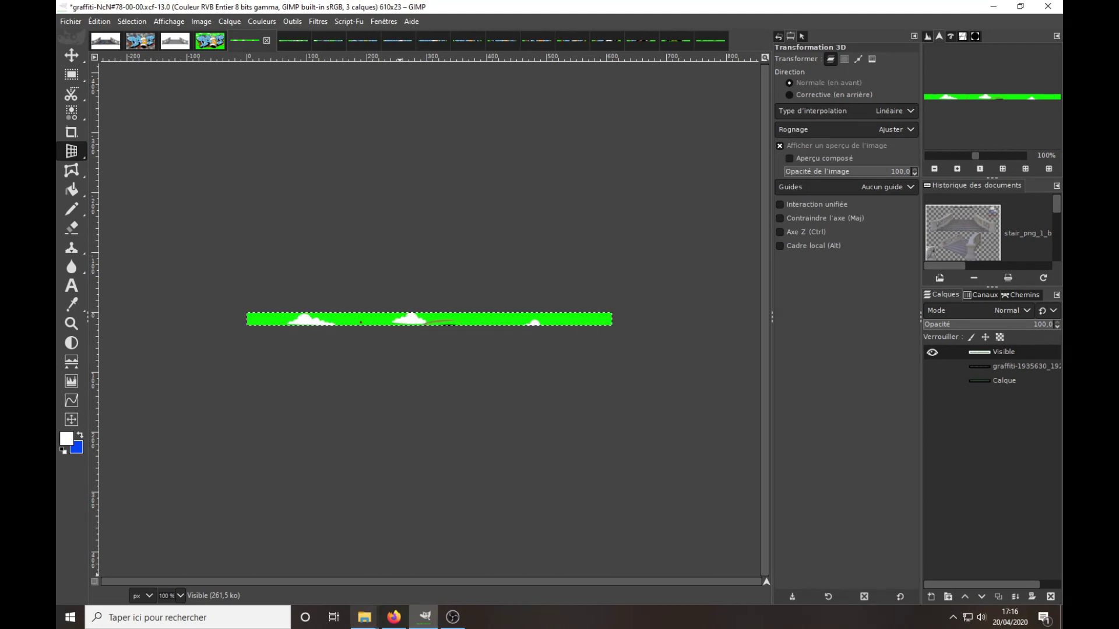
mouse_move(363, 617)
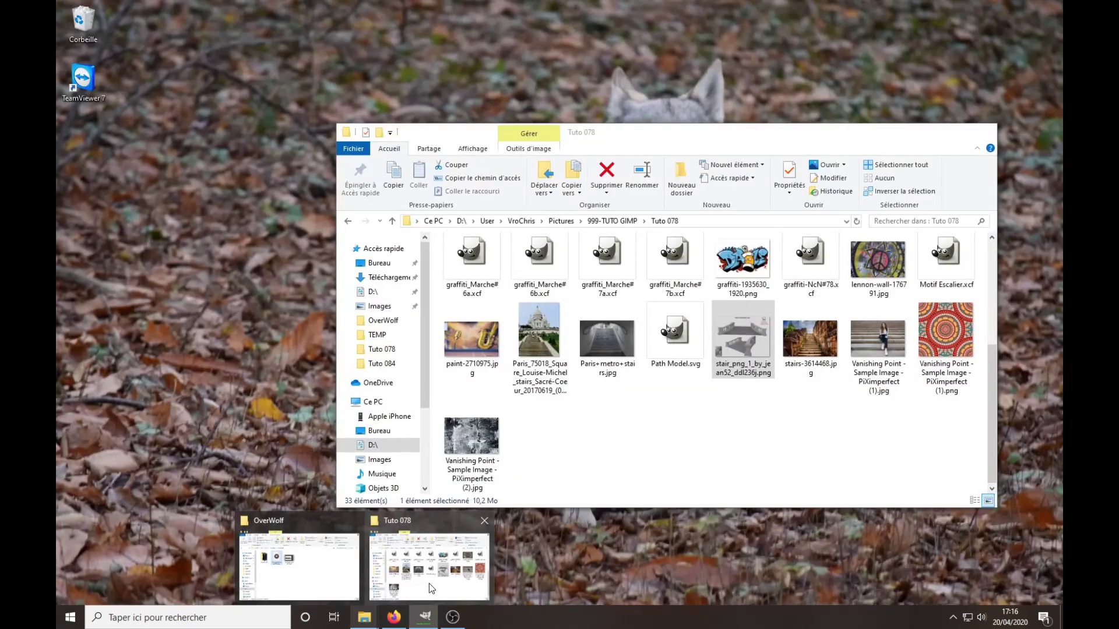
click(429, 583)
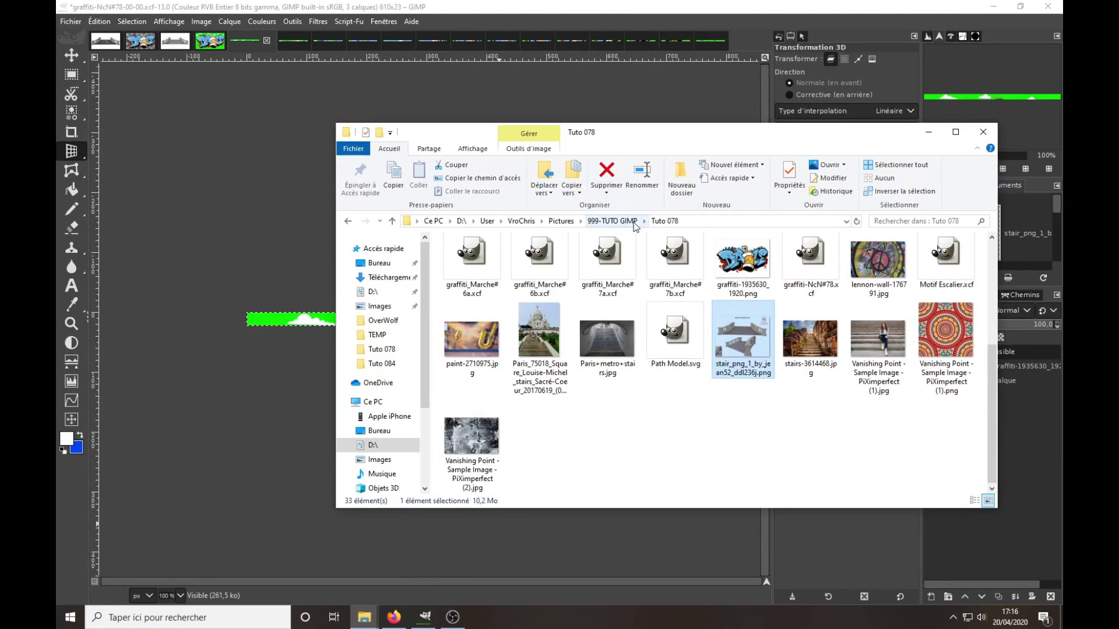
scroll(758, 322, up, 3)
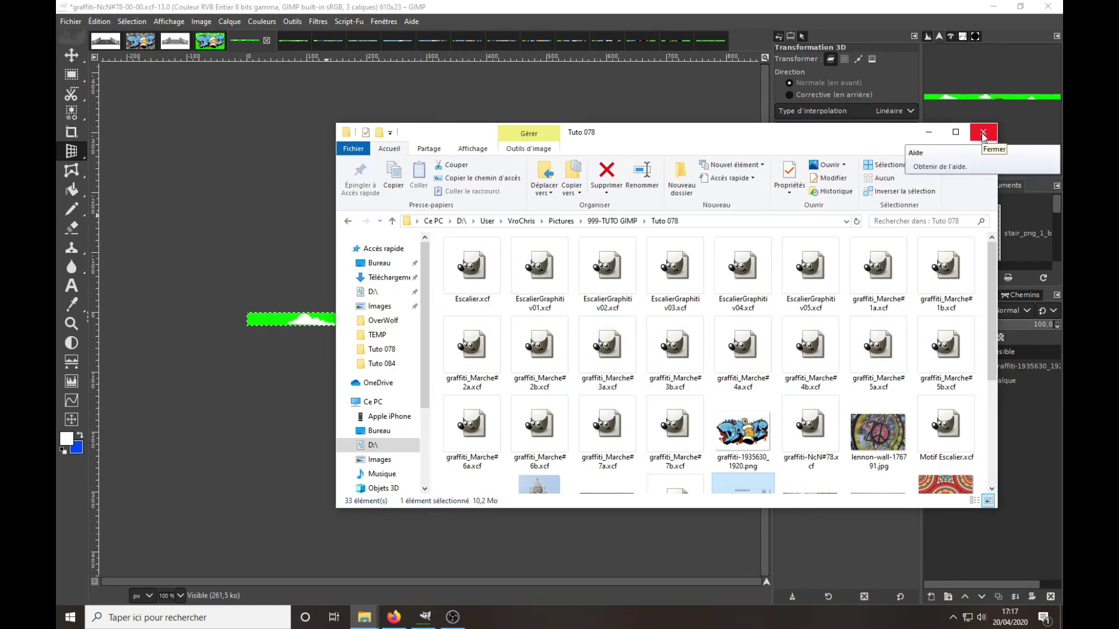
click(930, 135)
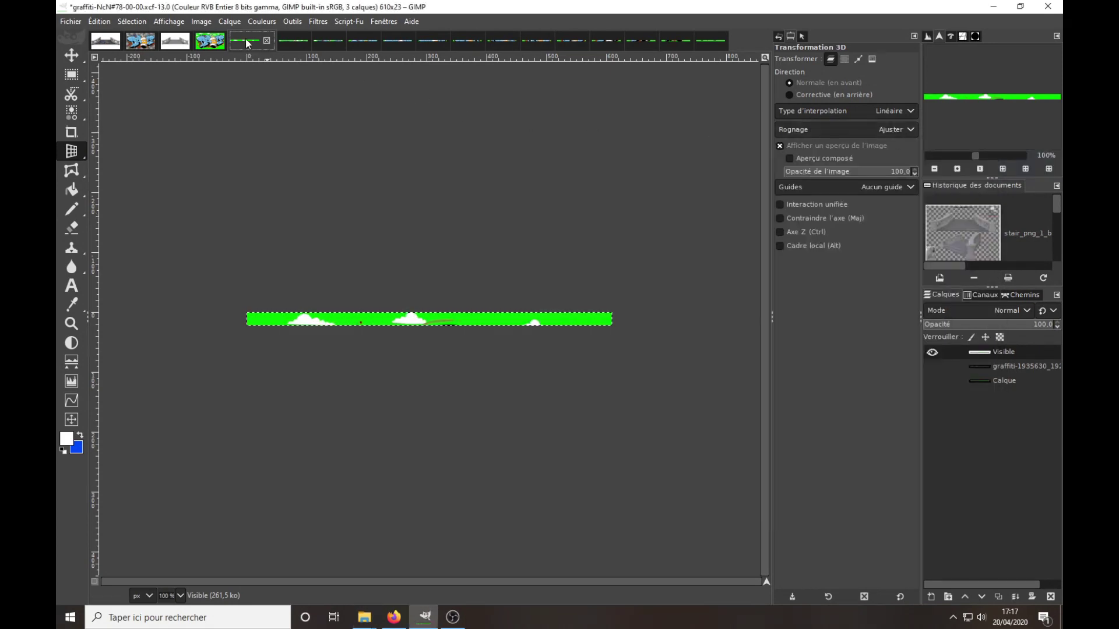
Step: Close strip images 78-00-00 through 78-00-13, discarding the changes for each
click(71, 23)
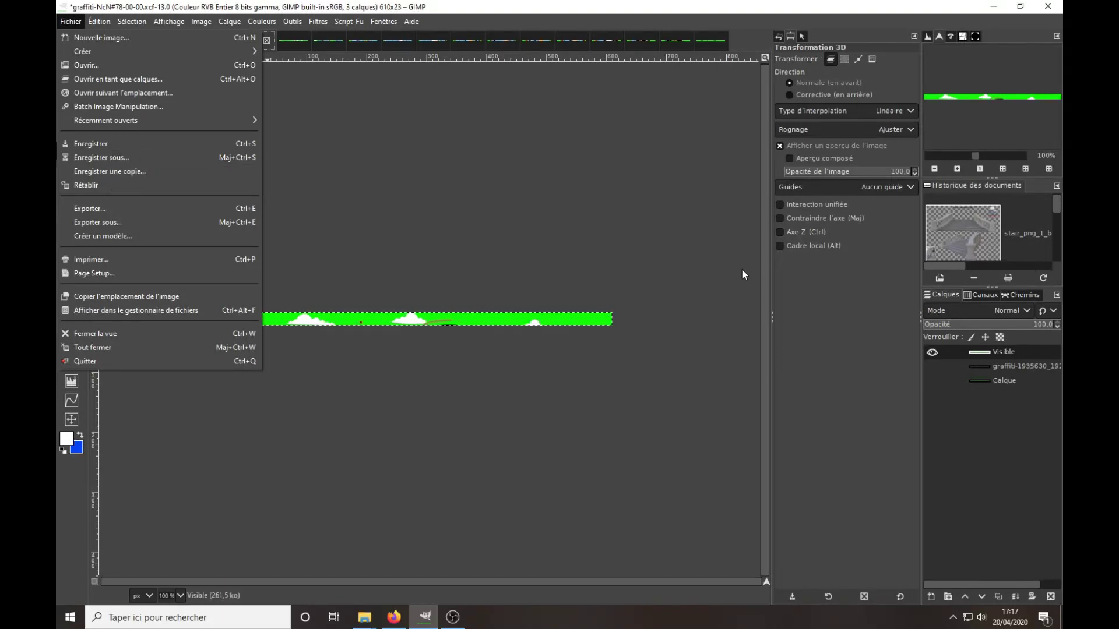
click(519, 136)
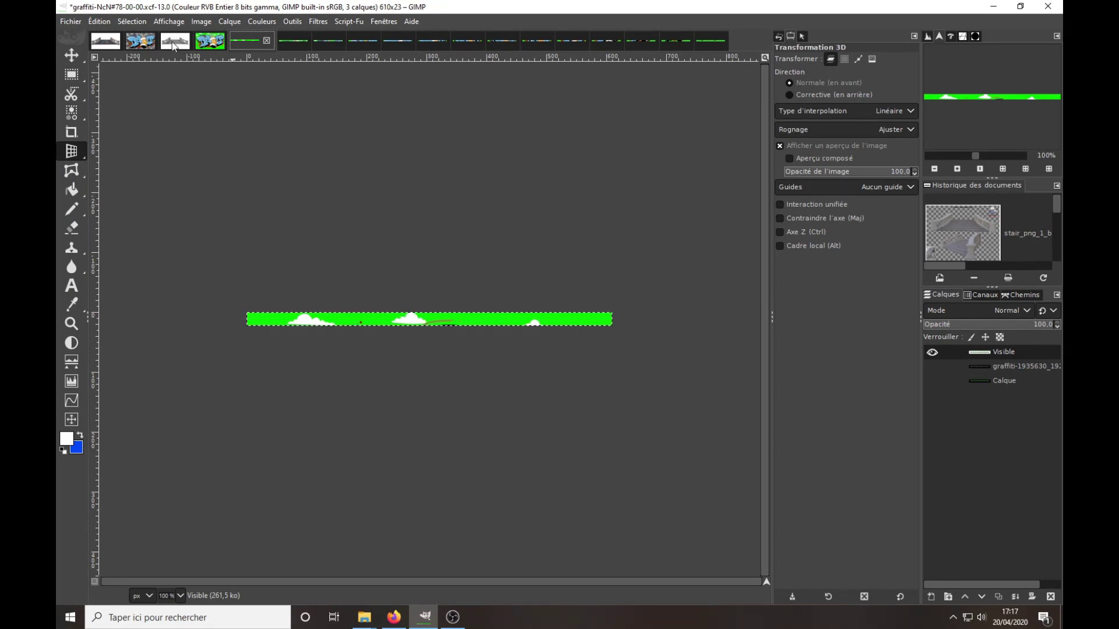
click(268, 40)
click(548, 380)
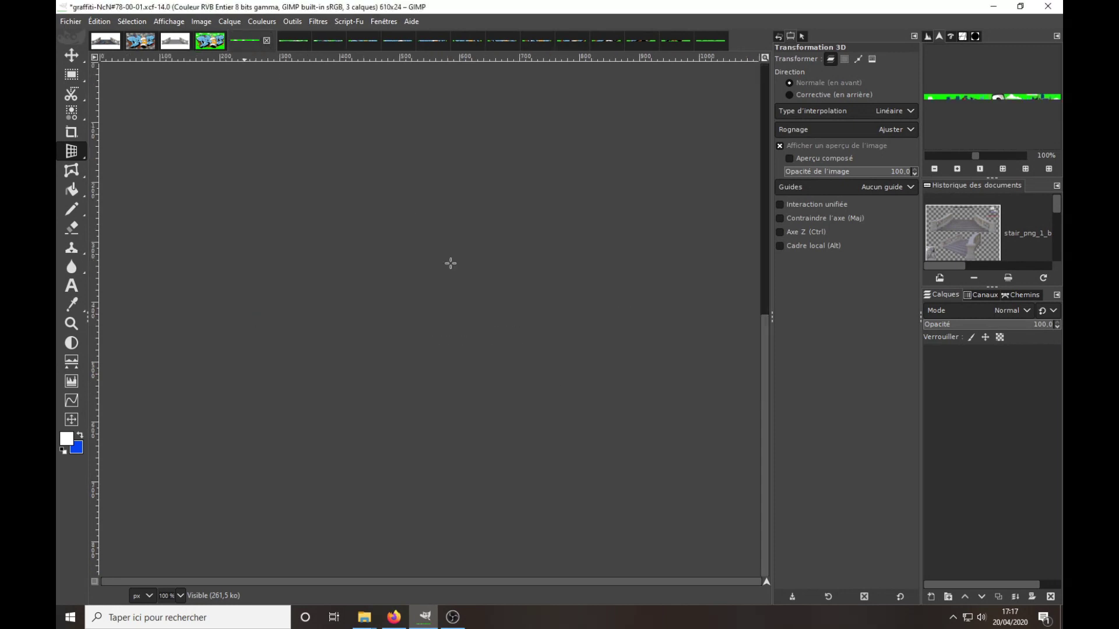
click(268, 40)
click(536, 379)
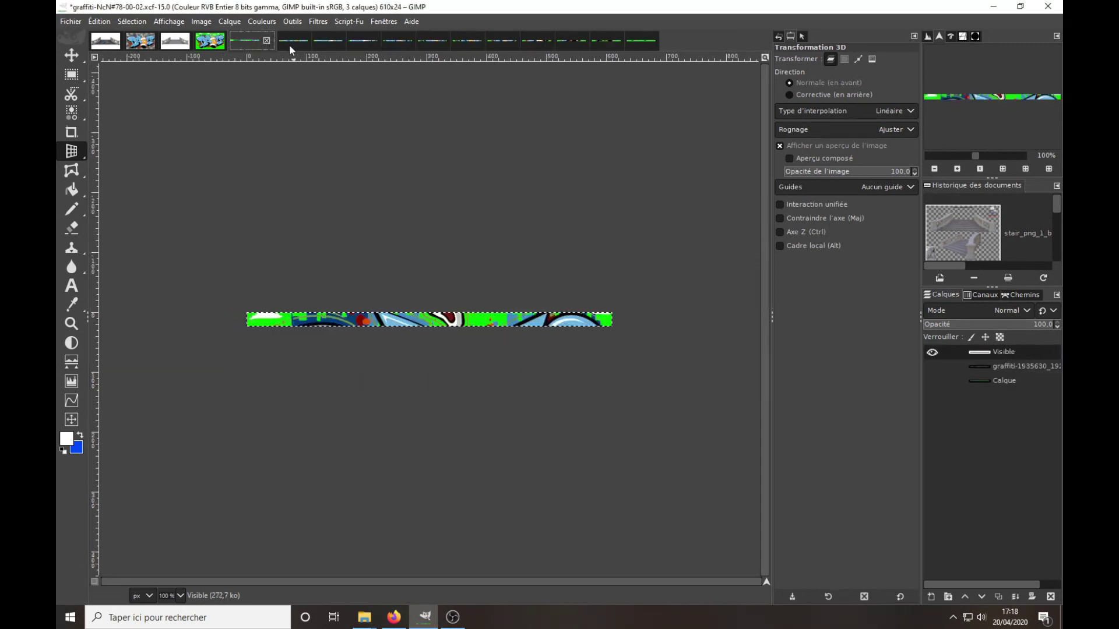
click(267, 40)
click(540, 380)
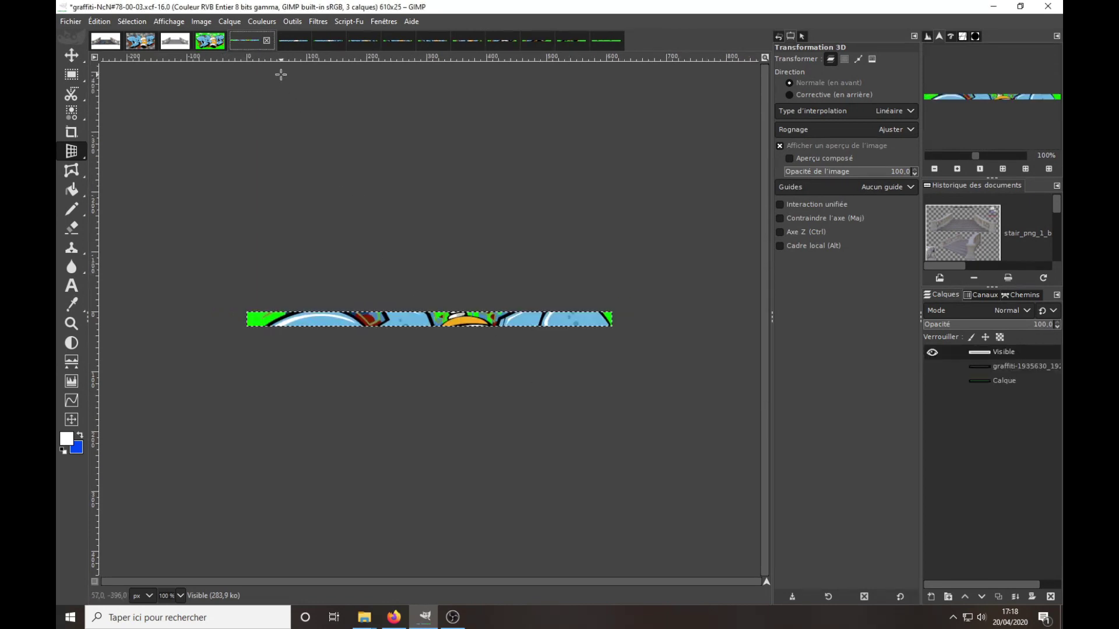
click(268, 41)
click(535, 380)
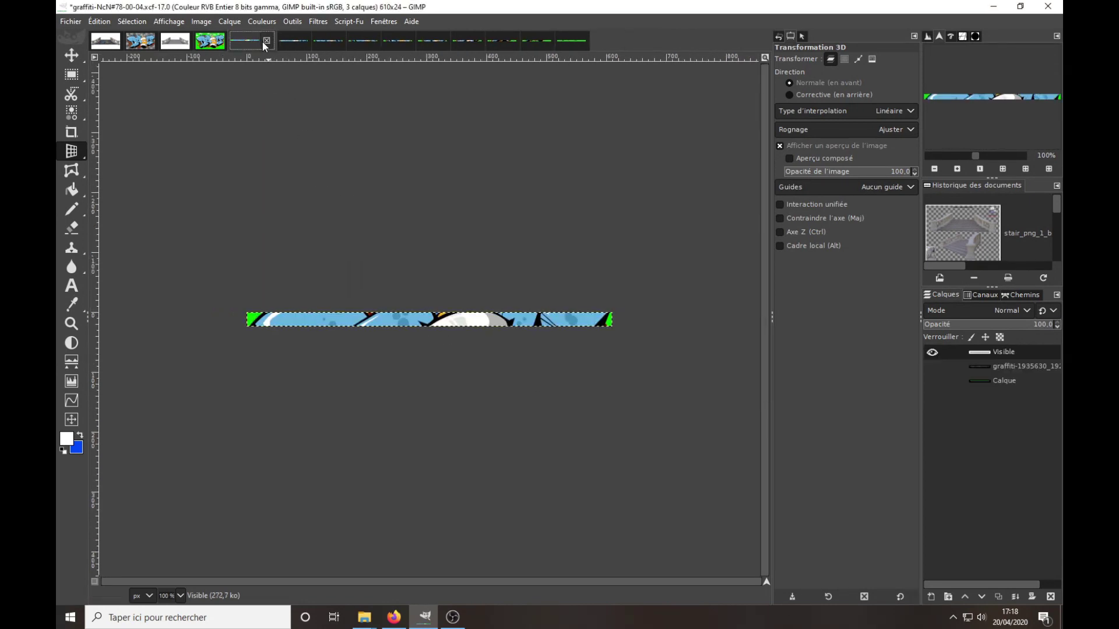
click(267, 40)
click(540, 384)
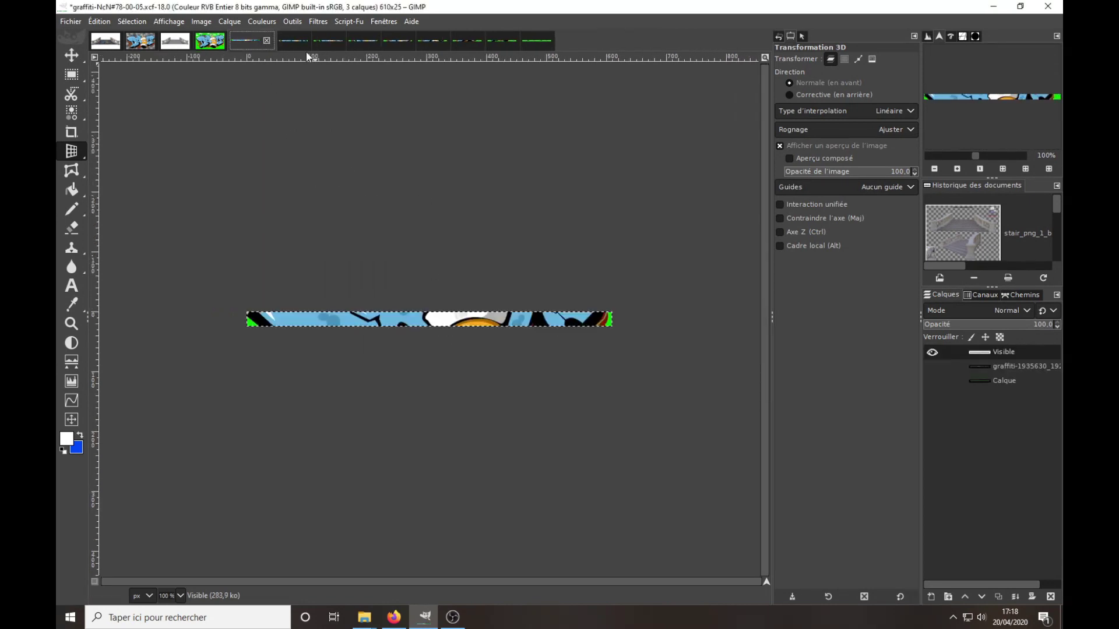
click(268, 41)
click(534, 380)
click(267, 41)
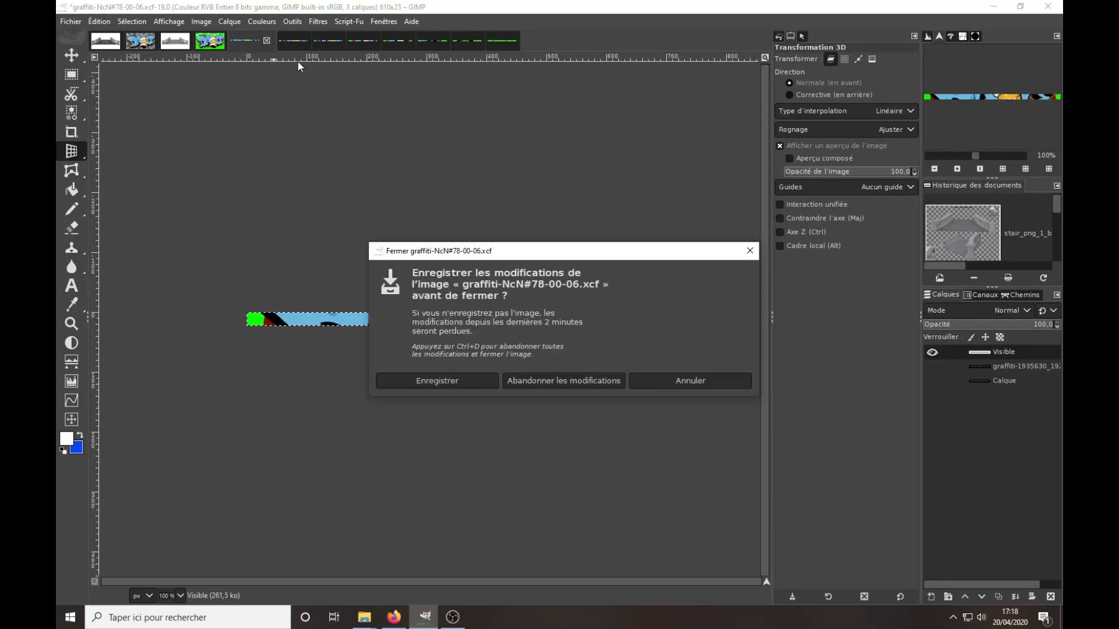
click(545, 381)
click(267, 40)
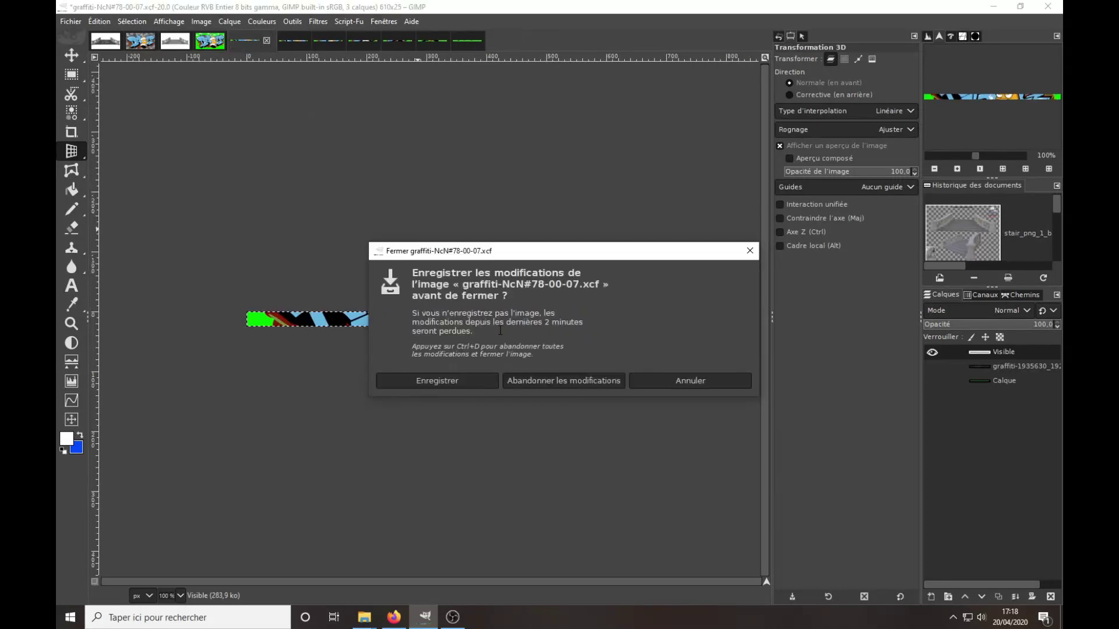
click(522, 379)
click(267, 40)
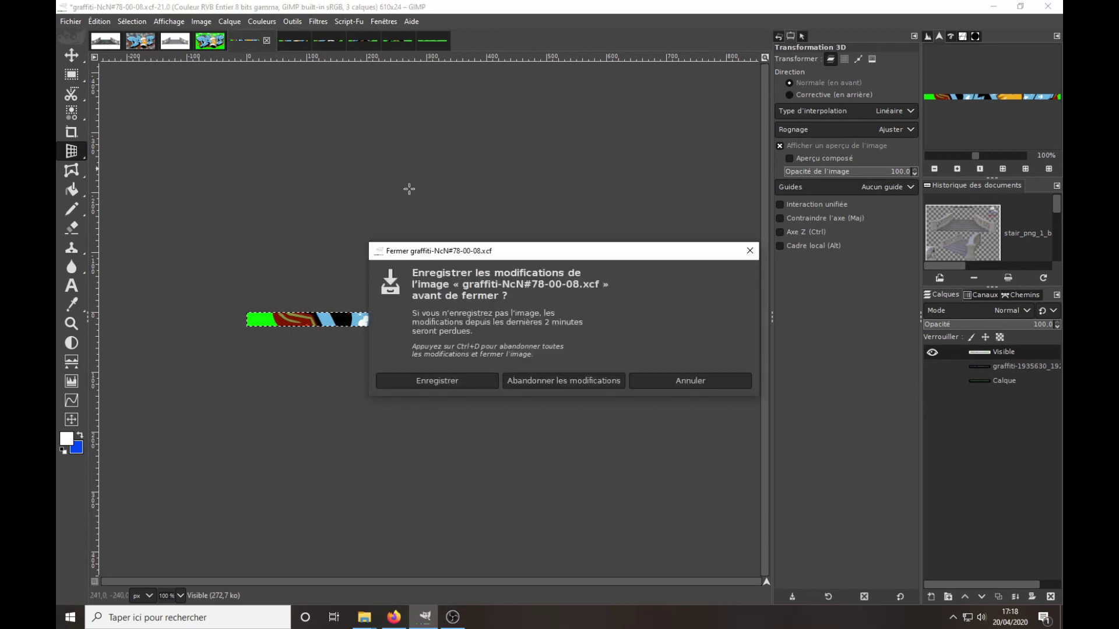
click(561, 380)
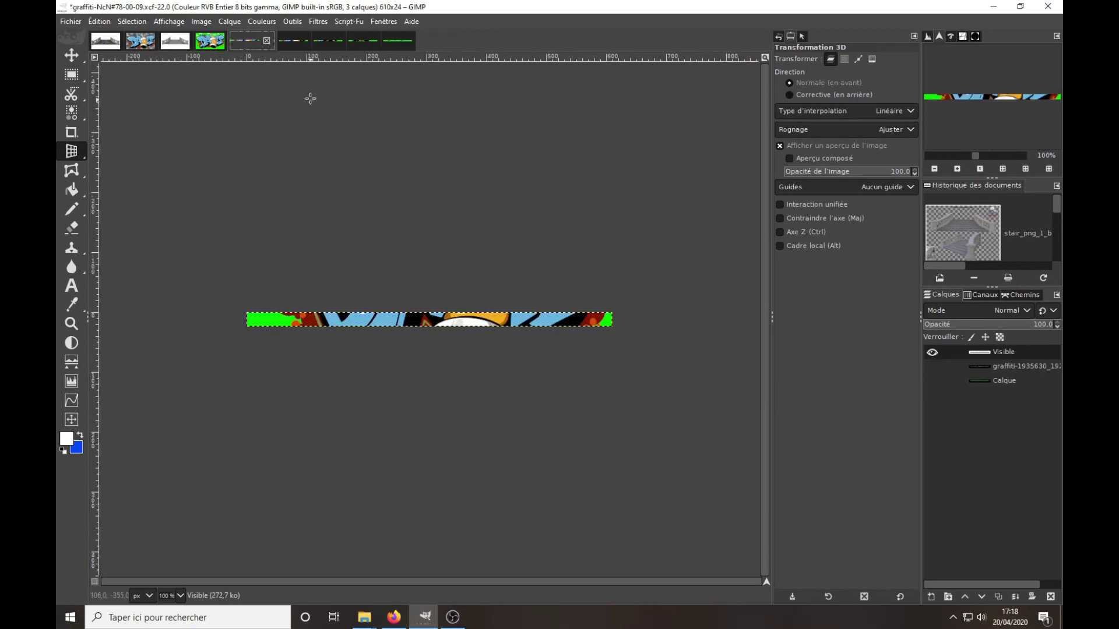
click(267, 40)
click(575, 380)
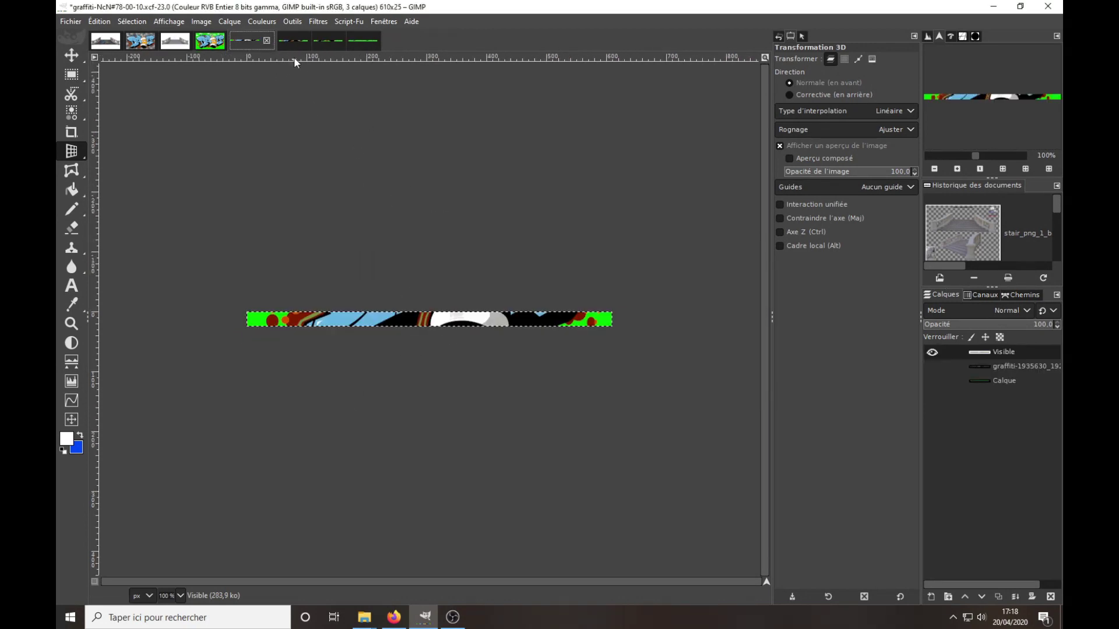
click(267, 40)
click(578, 379)
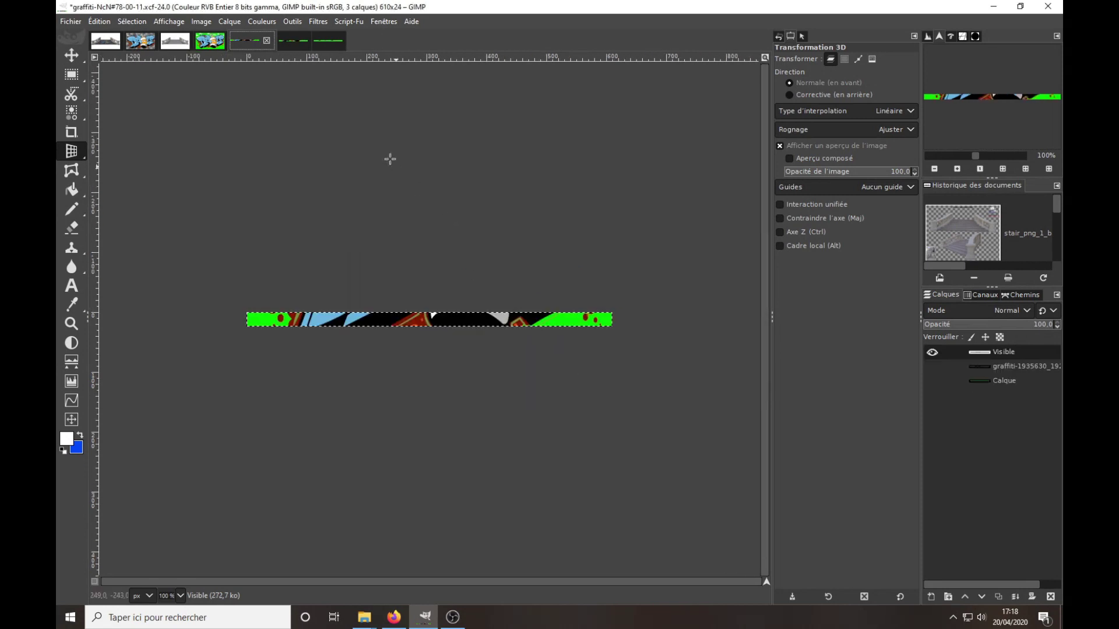
click(267, 40)
click(561, 381)
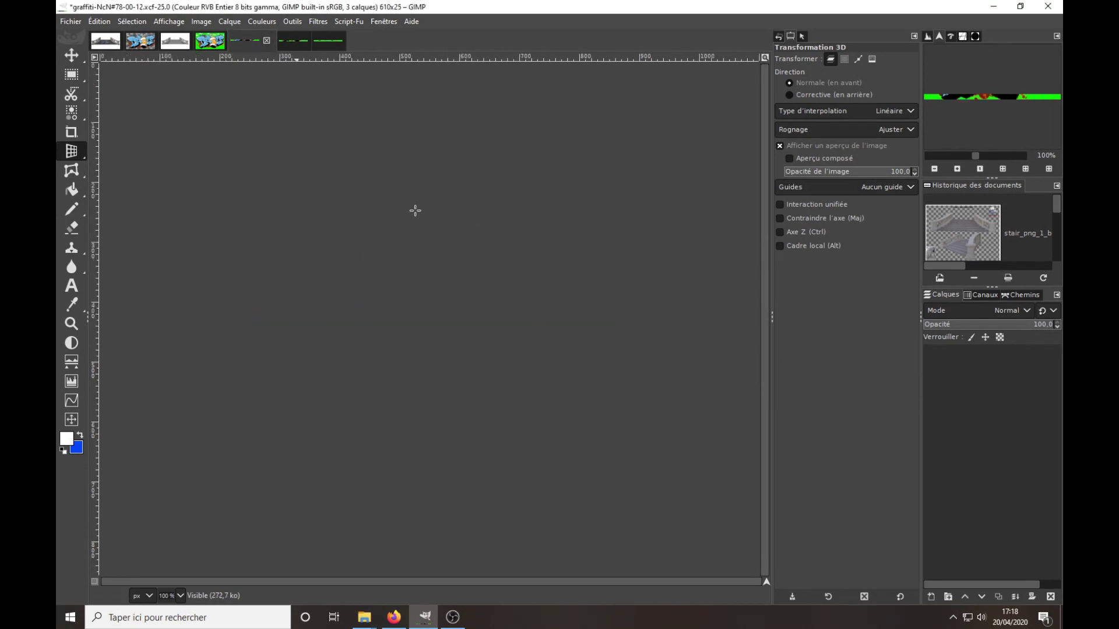
click(268, 41)
click(573, 385)
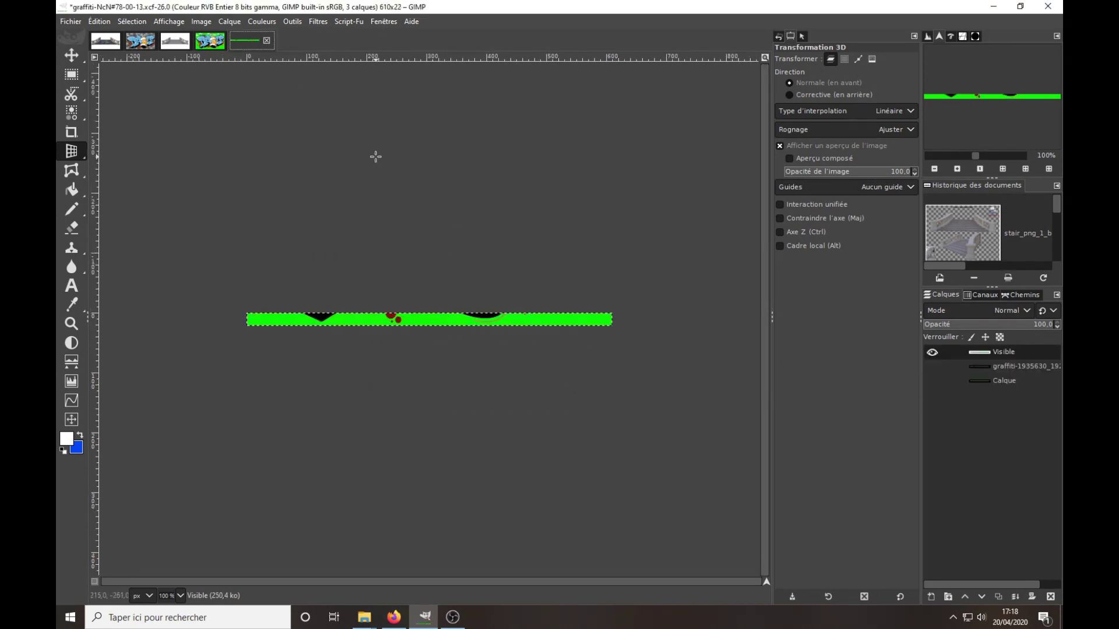
click(267, 40)
click(540, 378)
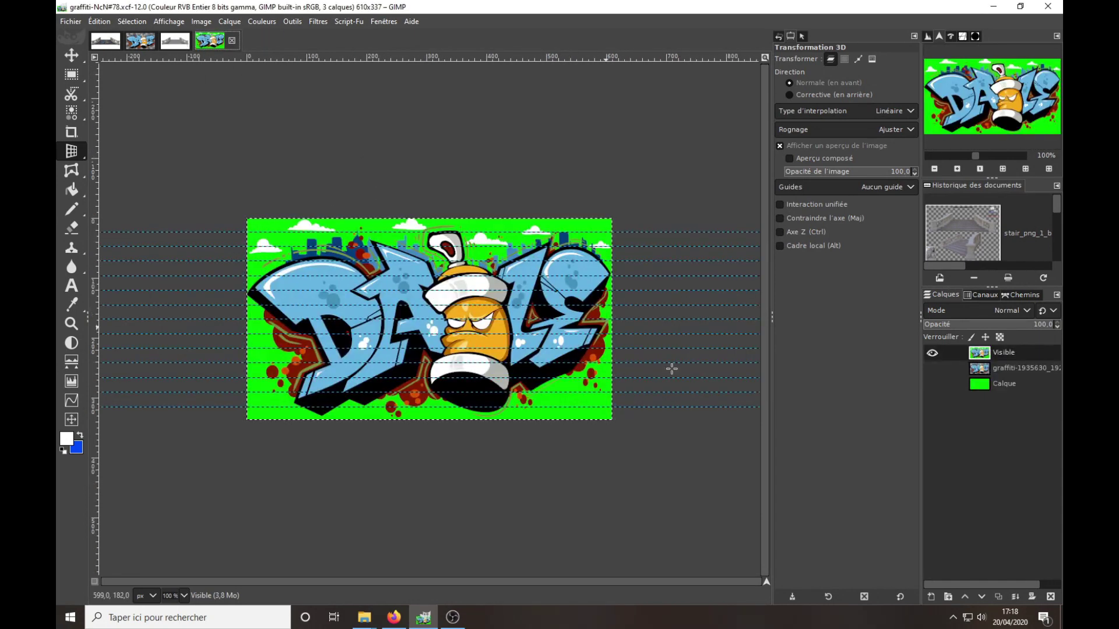
Step: Close the full graffiti image and place vertical guides at the top step's left end
click(231, 40)
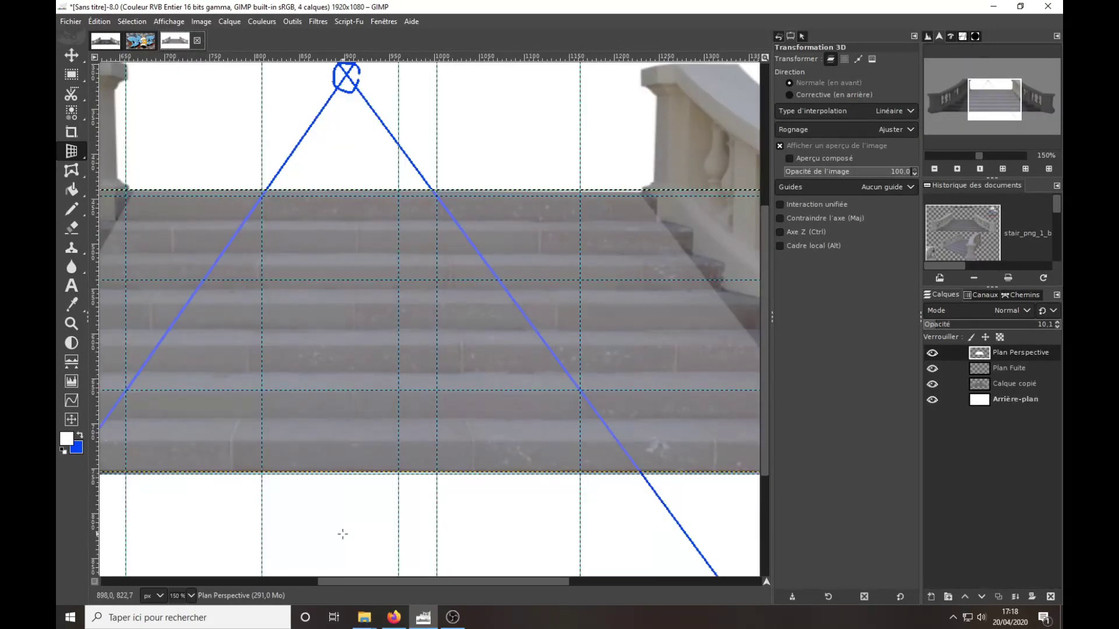
drag(349, 582, 251, 582)
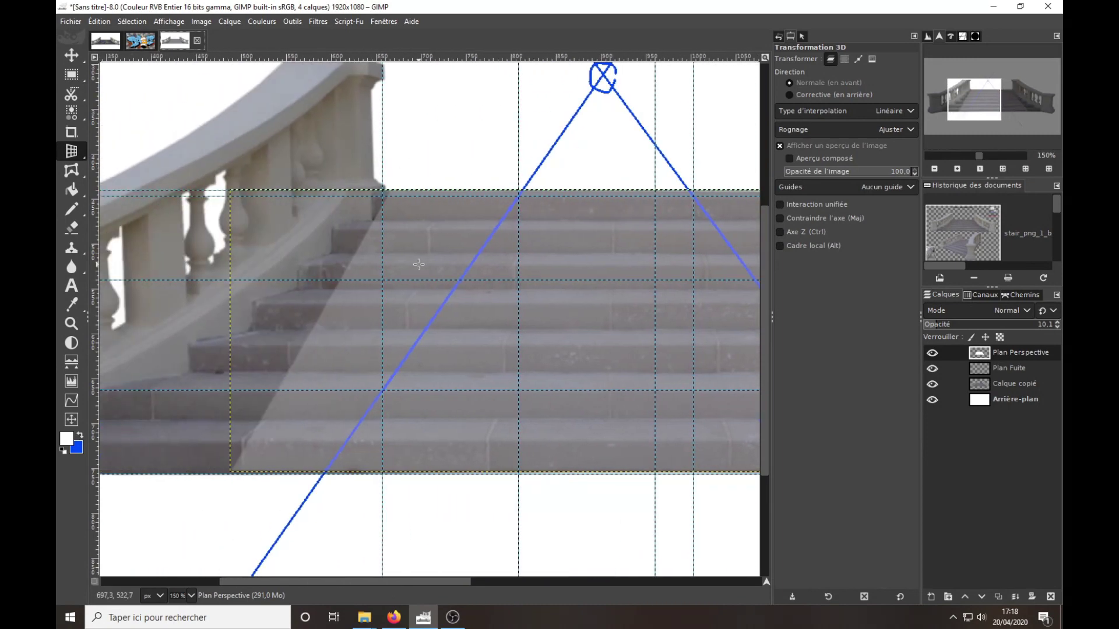
scroll(418, 265, up, 1)
scroll(409, 123, up, 2)
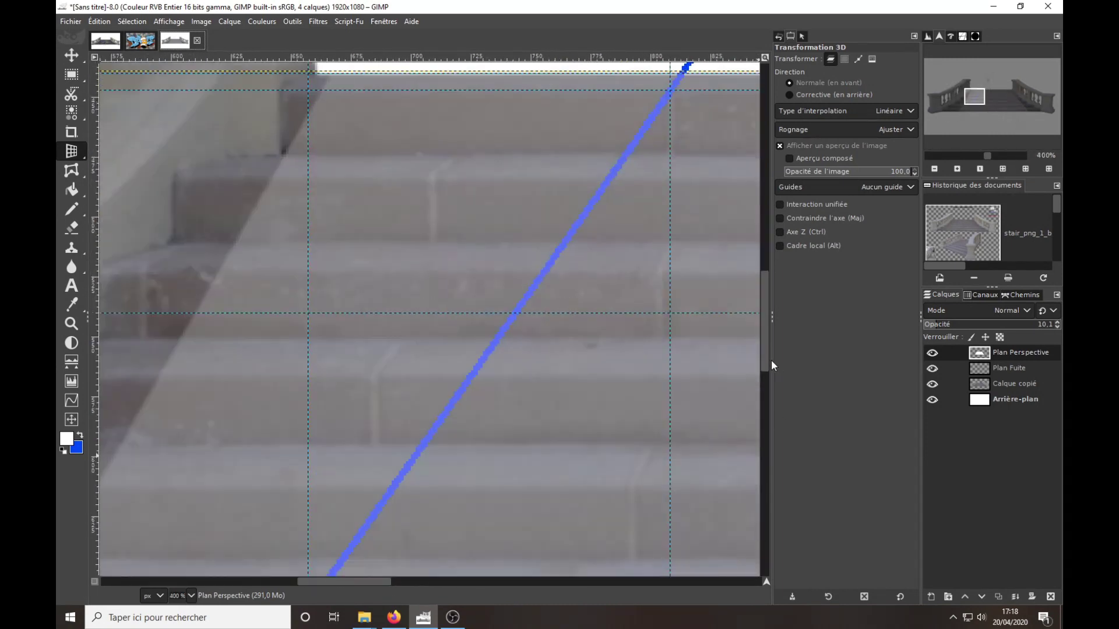
drag(766, 347, 768, 317)
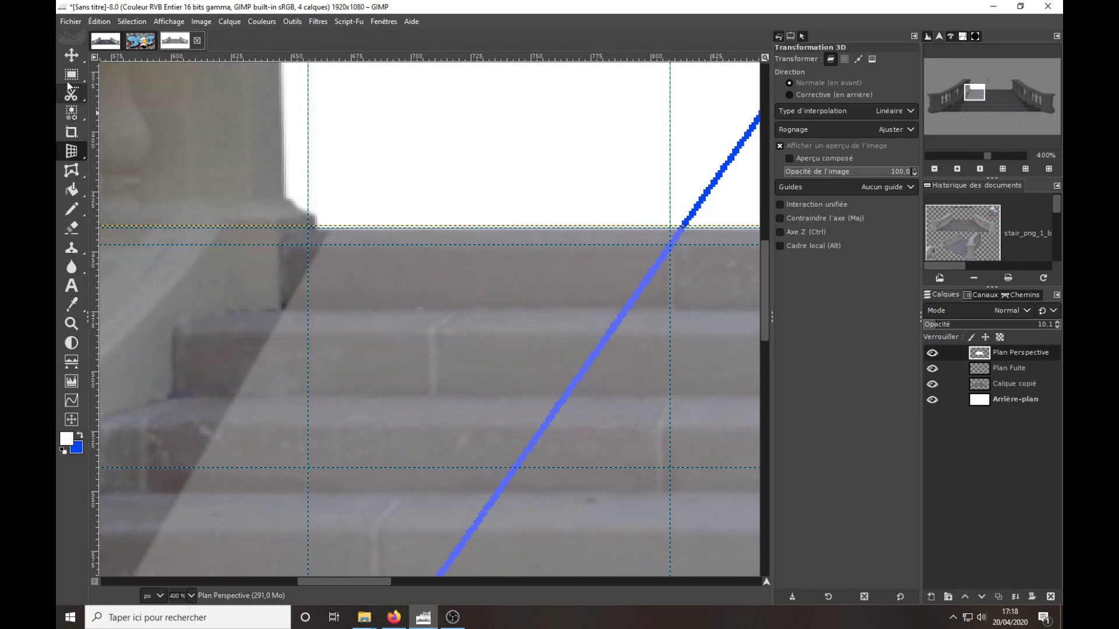
key(m)
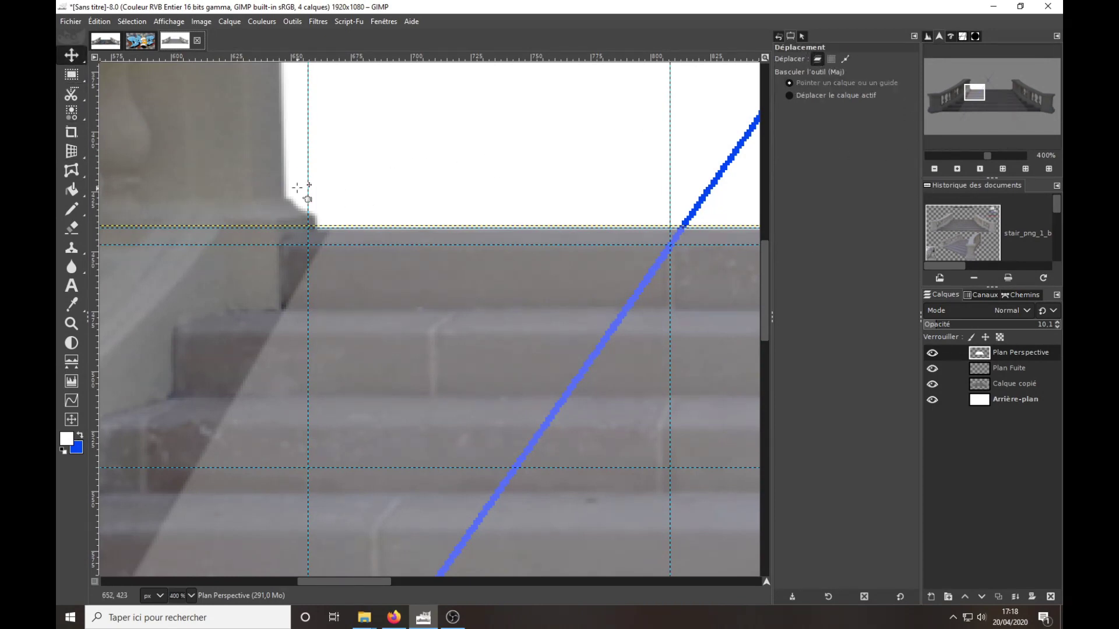
drag(308, 193, 329, 193)
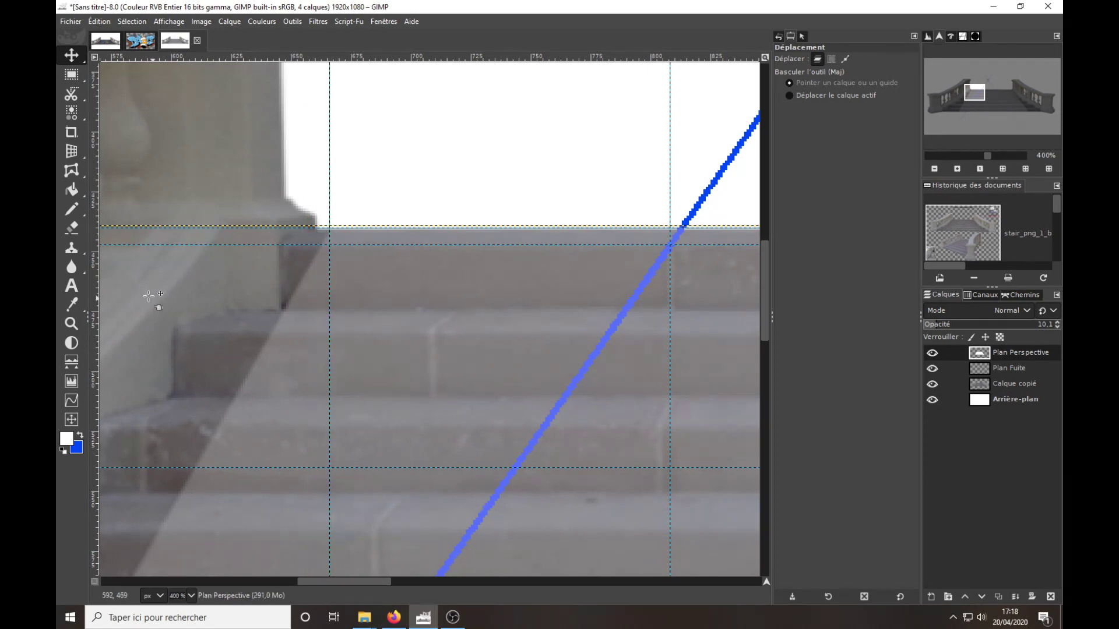
drag(92, 283, 320, 256)
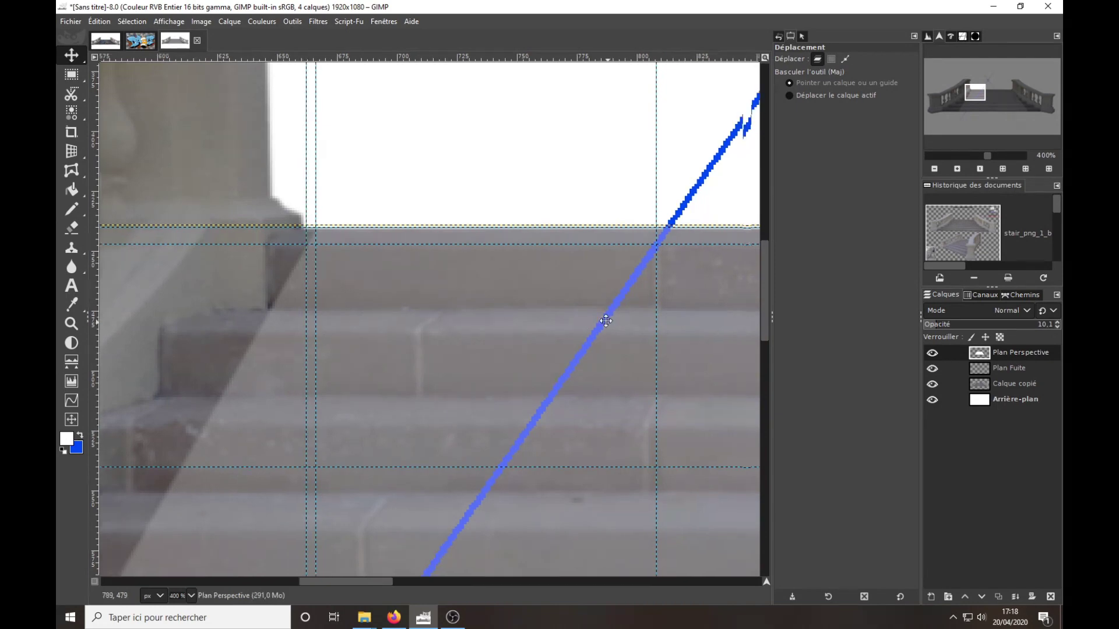
Step: Adjust the horizontal guide and place vertical guides at the top step's right corner
scroll(165, 412, right, 10)
scroll(268, 426, down, 1)
scroll(274, 393, right, 2)
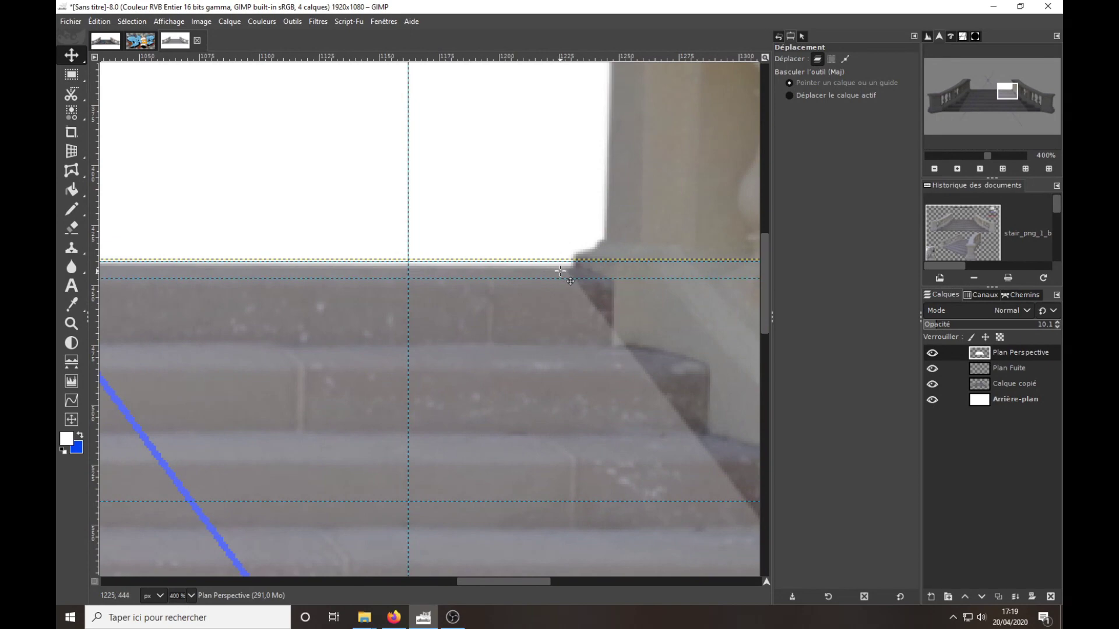
drag(613, 279, 562, 262)
mouse_move(94, 264)
mouse_down()
mouse_move(535, 236)
mouse_move(565, 248)
mouse_up()
drag(96, 166, 581, 261)
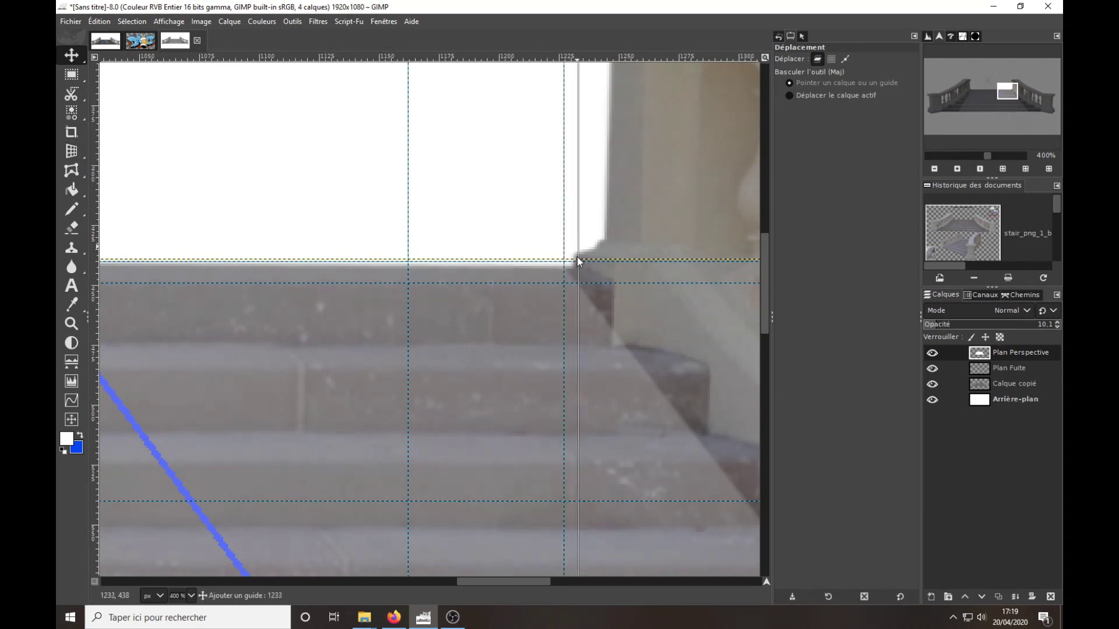
drag(581, 261, 577, 258)
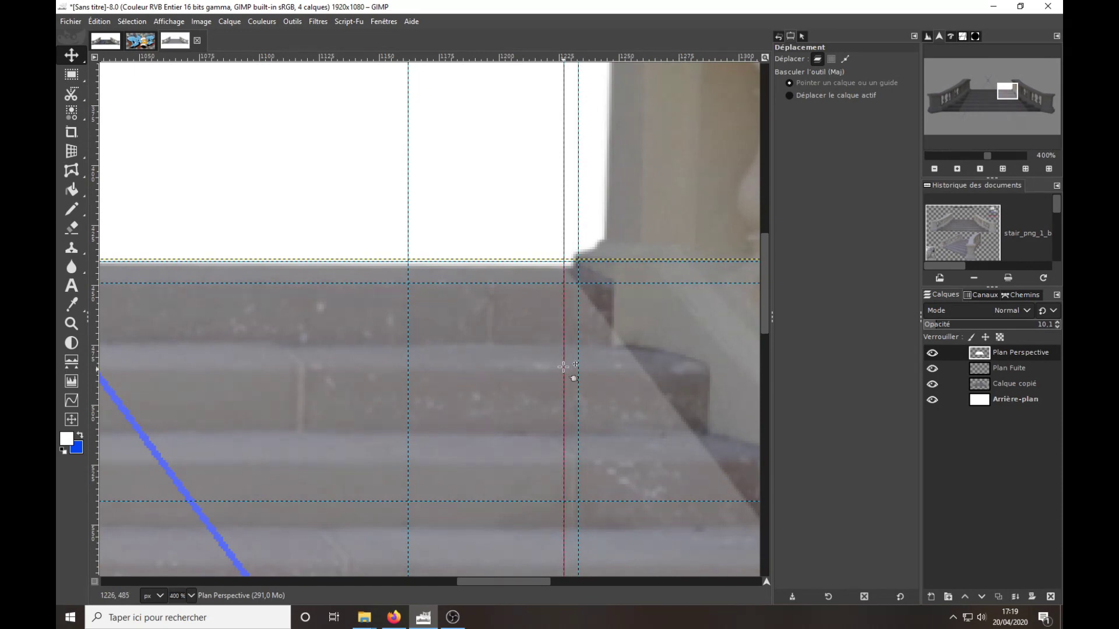
Step: Open graffiti_Marche#1a.xcf in a new tab
click(72, 22)
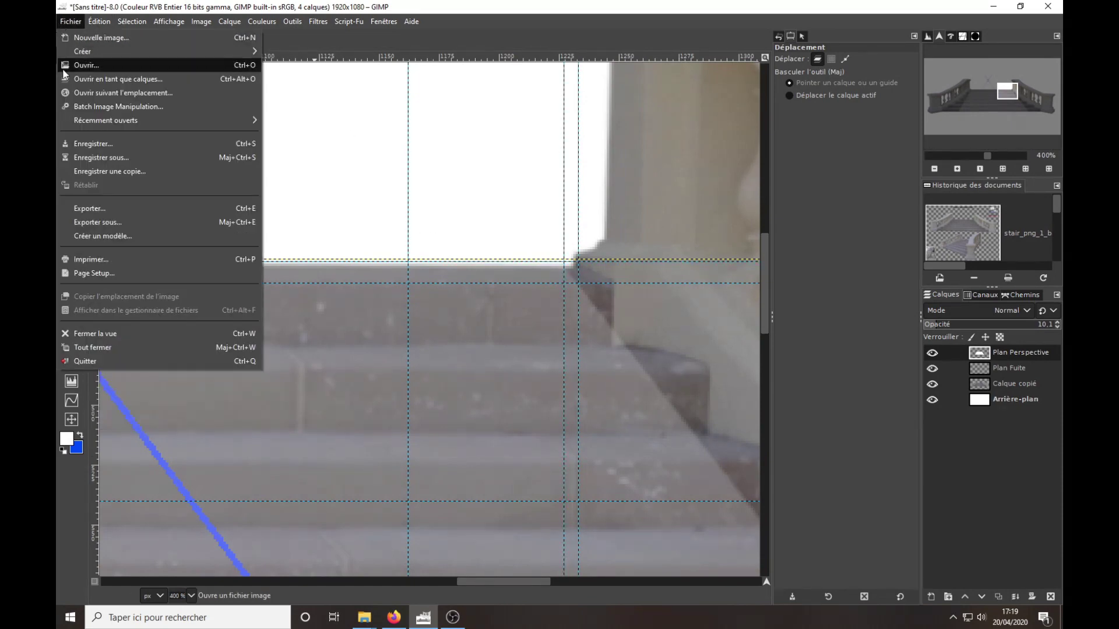
click(82, 65)
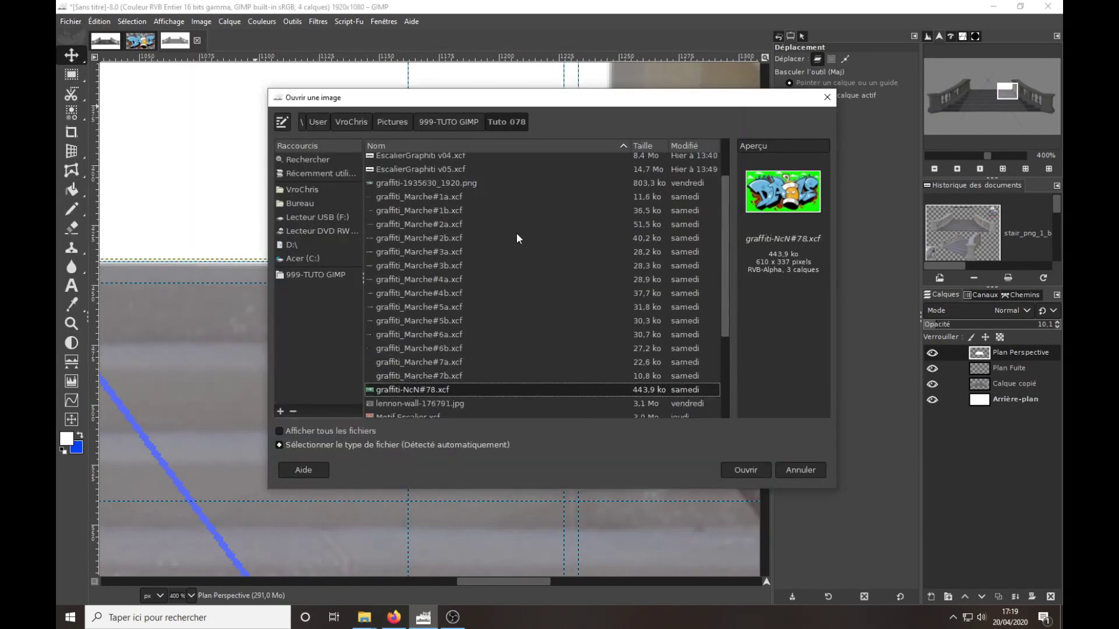
scroll(517, 234, up, 2)
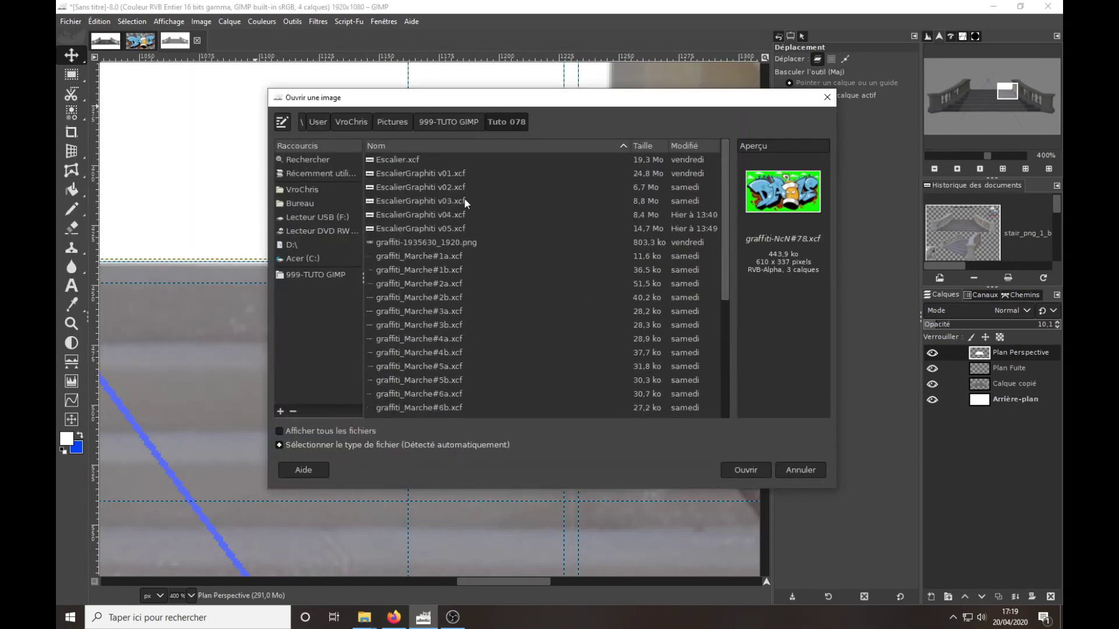
click(411, 255)
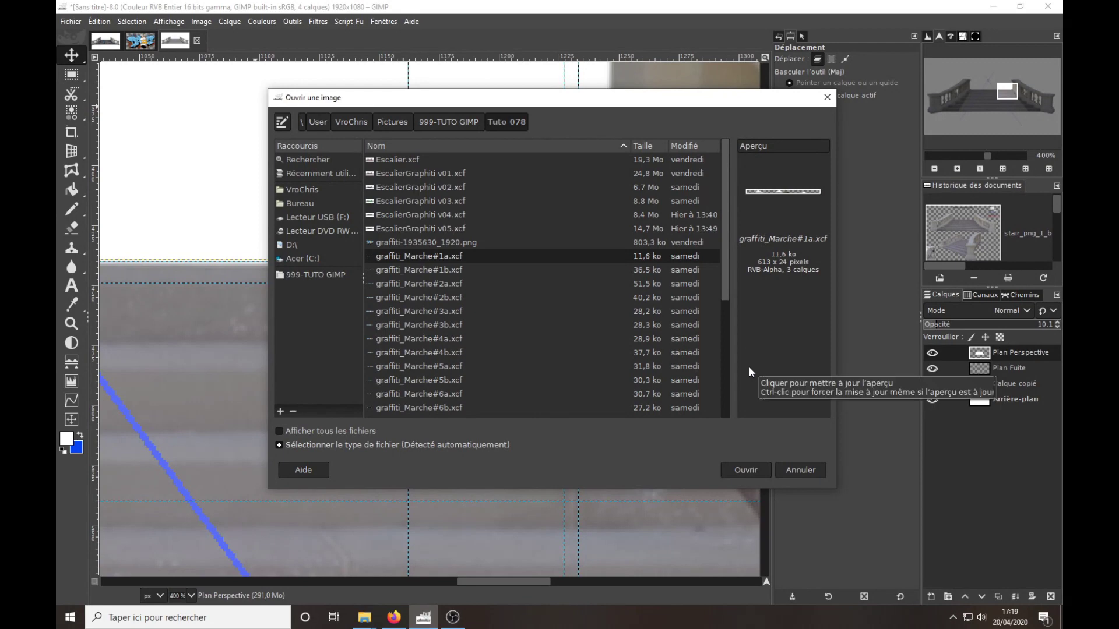
click(754, 470)
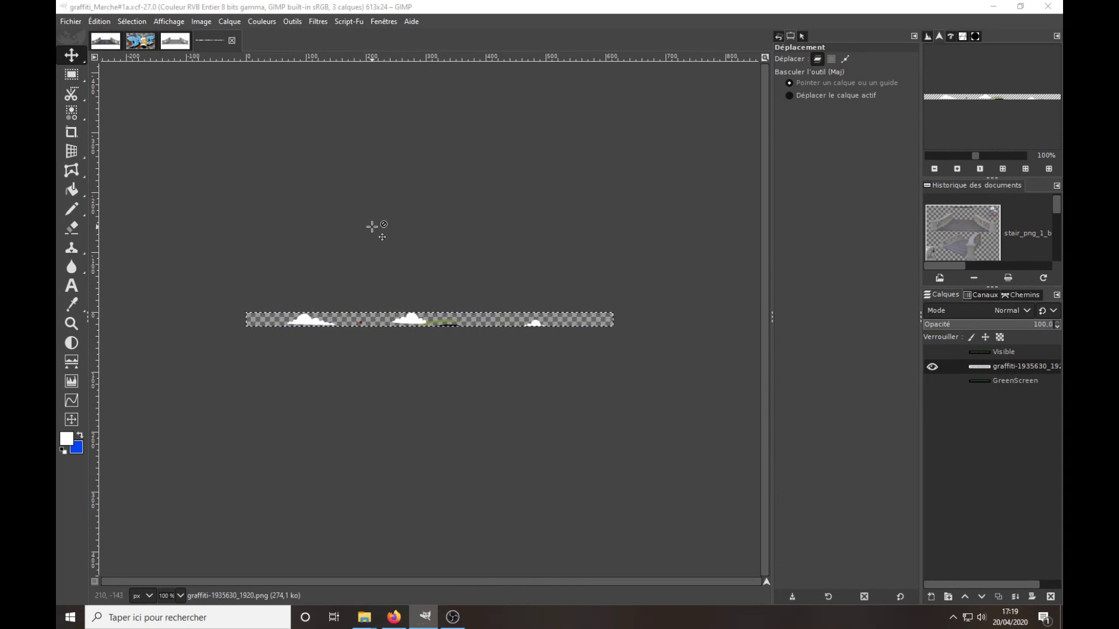
Step: Activate its Visible layer and paste the green strip into the staircase image as a new layer
click(932, 366)
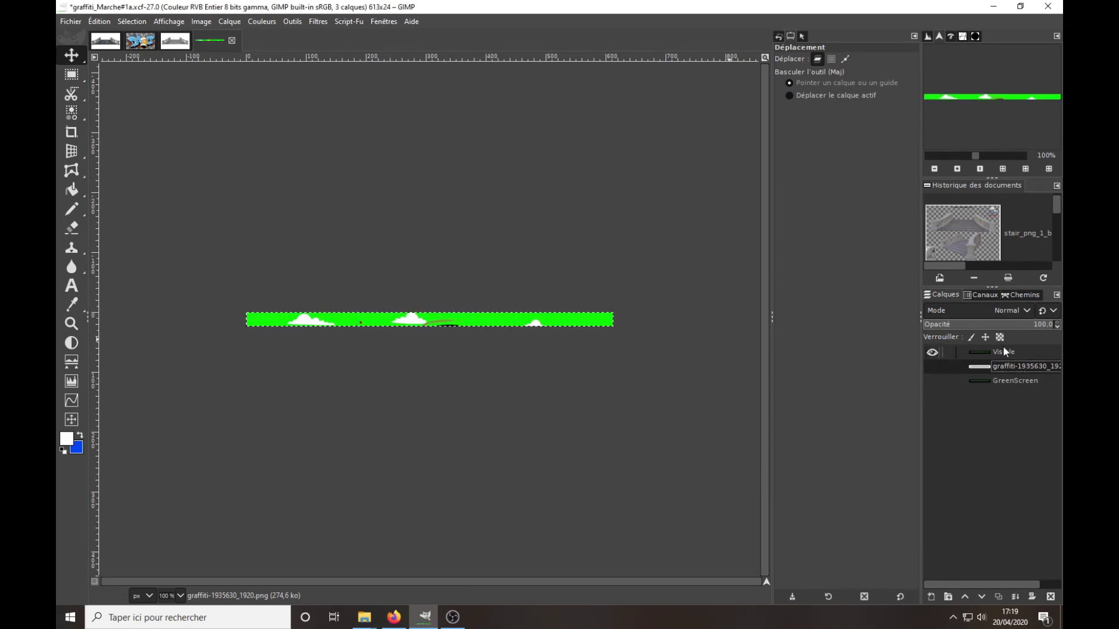
click(982, 354)
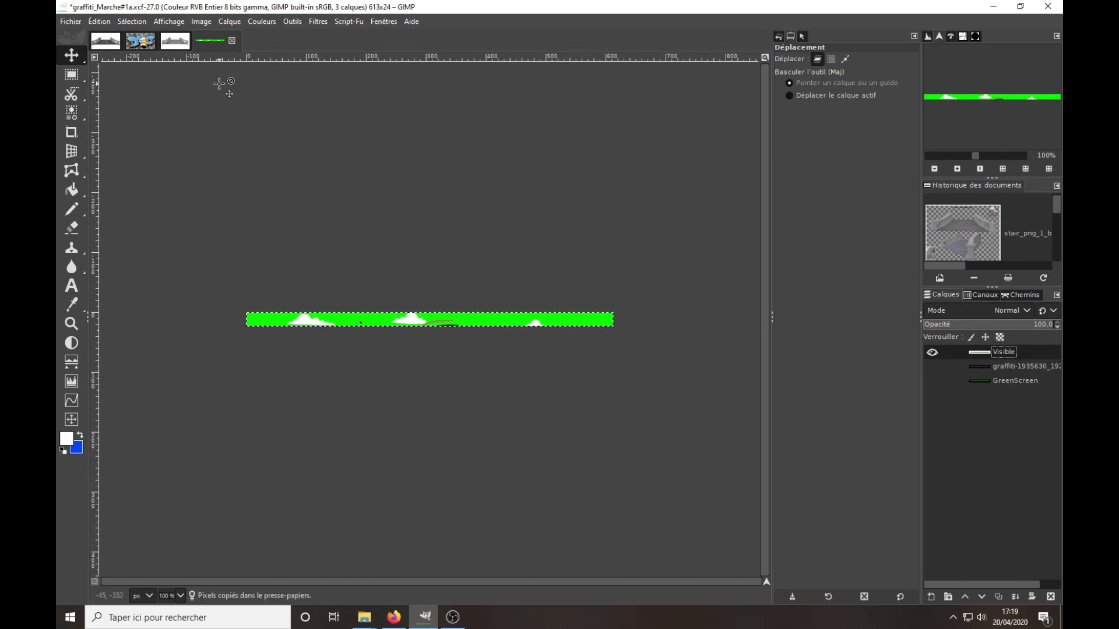
key(ctrl+shift+Tab)
key(ctrl+v)
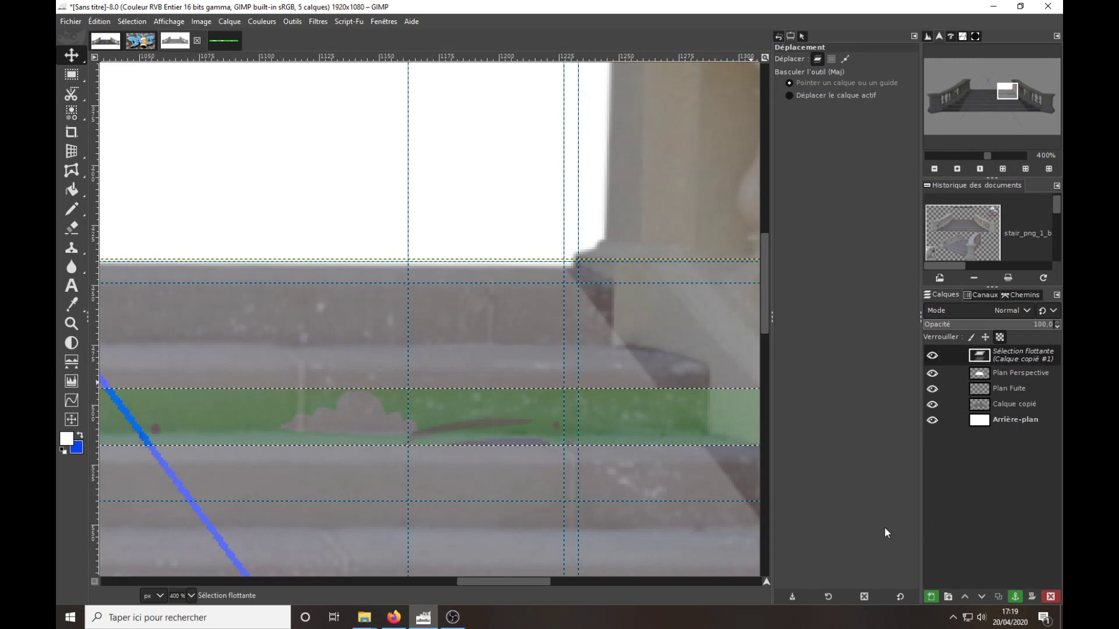
click(931, 595)
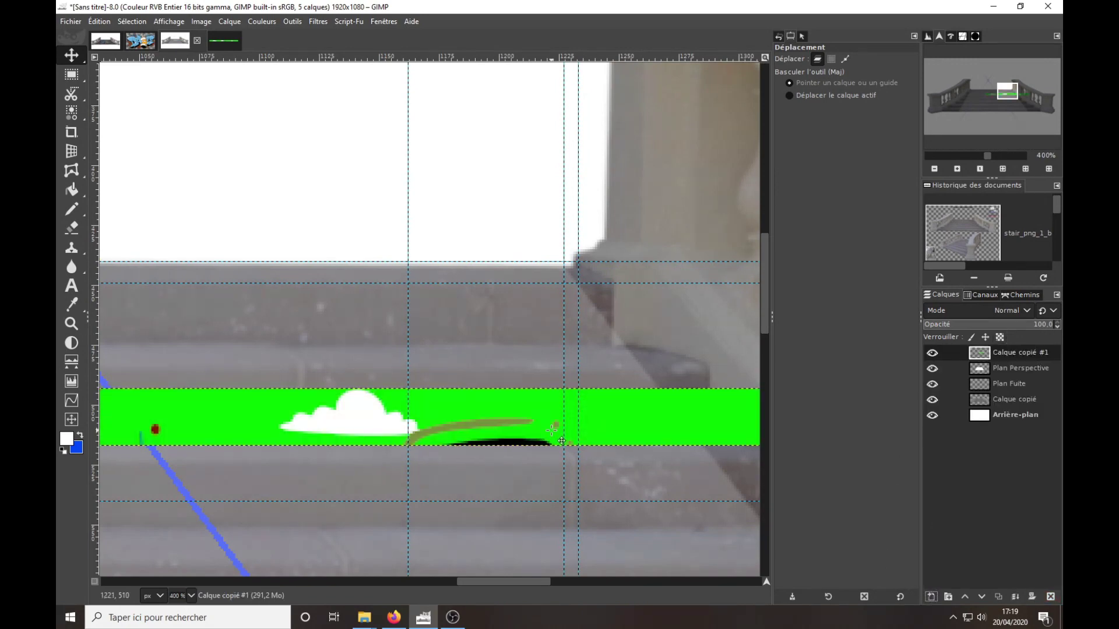
scroll(561, 442, down, 2)
scroll(561, 431, down, 1)
drag(499, 579, 358, 574)
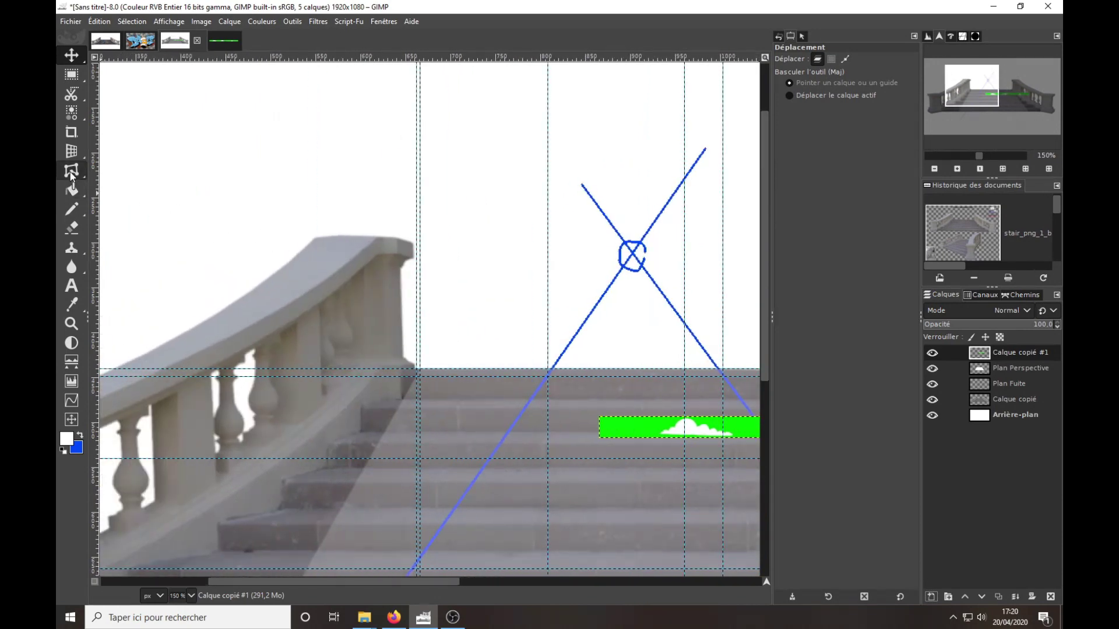
mouse_move(139, 248)
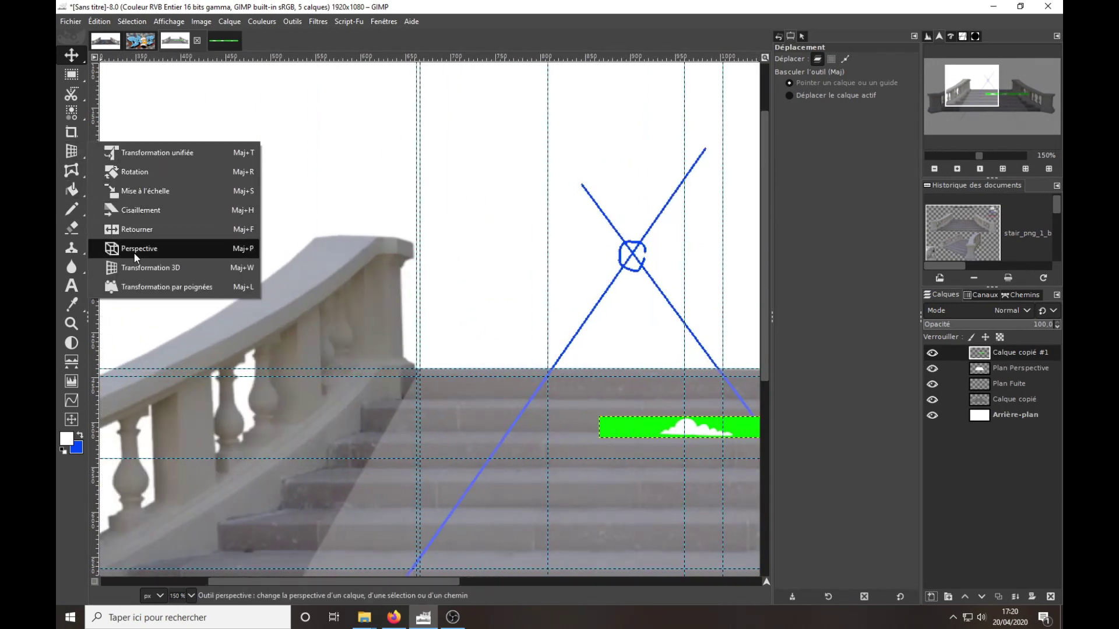
Step: Hide the vanishing-point lines and pull the strip's left corners onto the step's left end
click(134, 255)
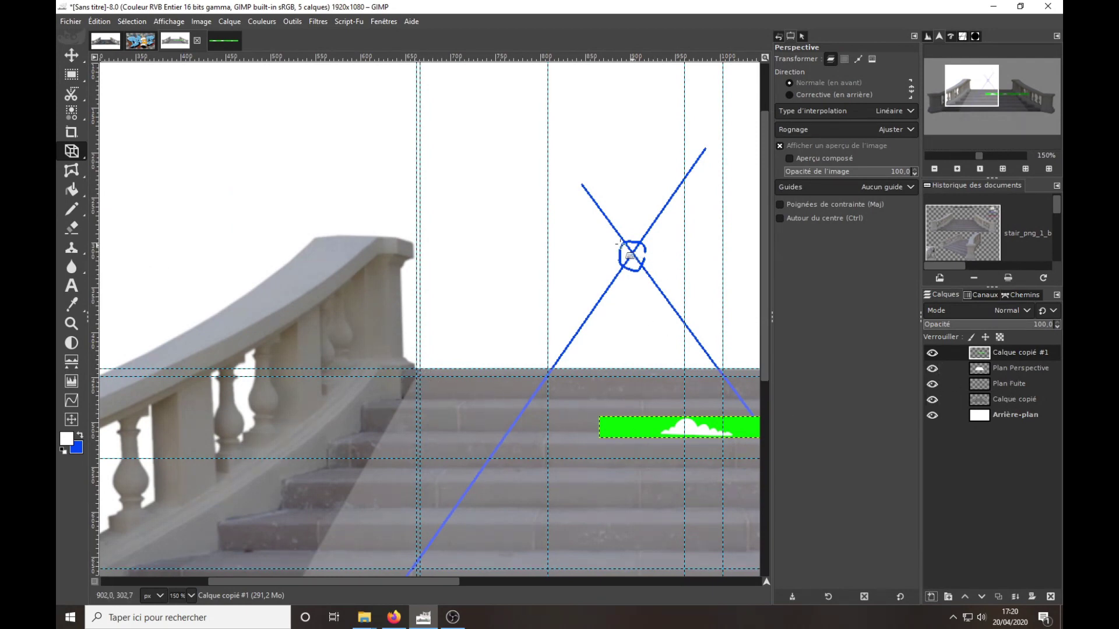
click(932, 388)
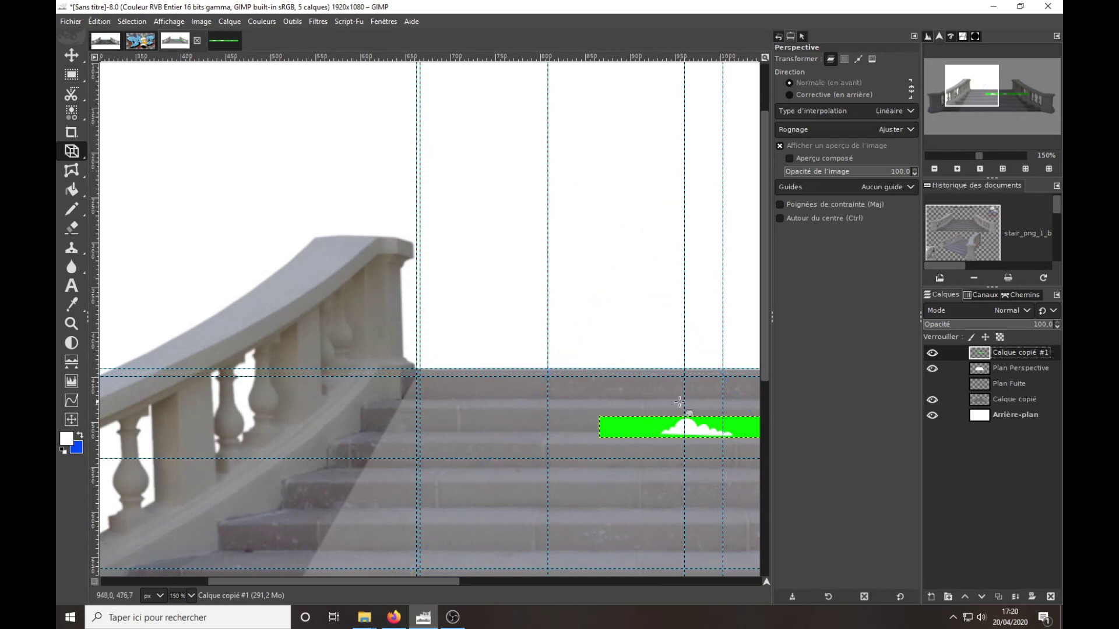
click(631, 427)
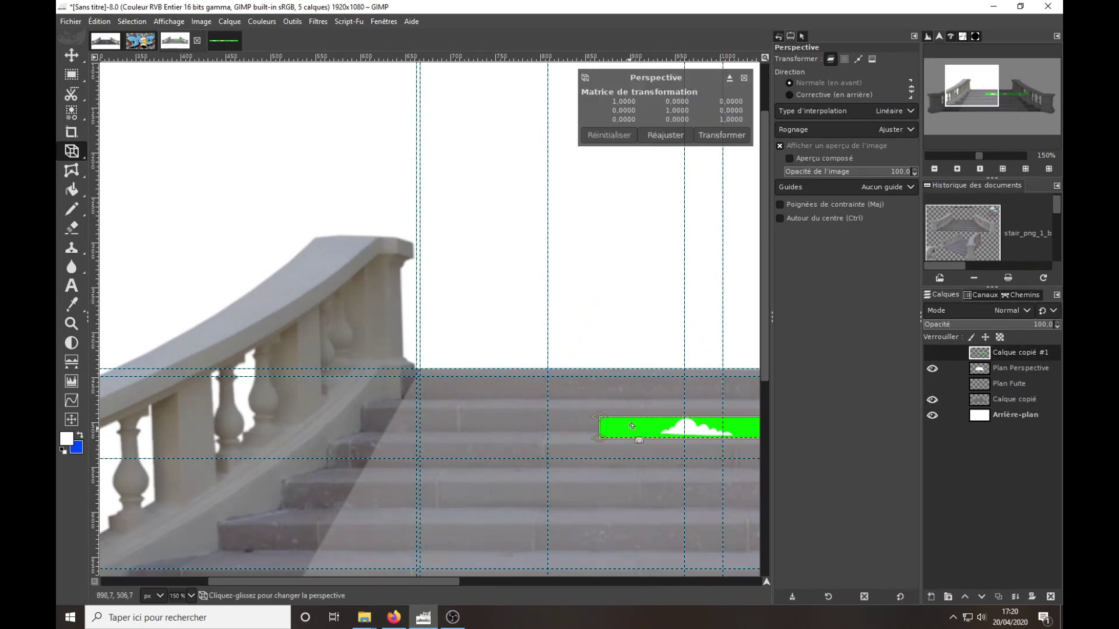
drag(599, 418, 420, 368)
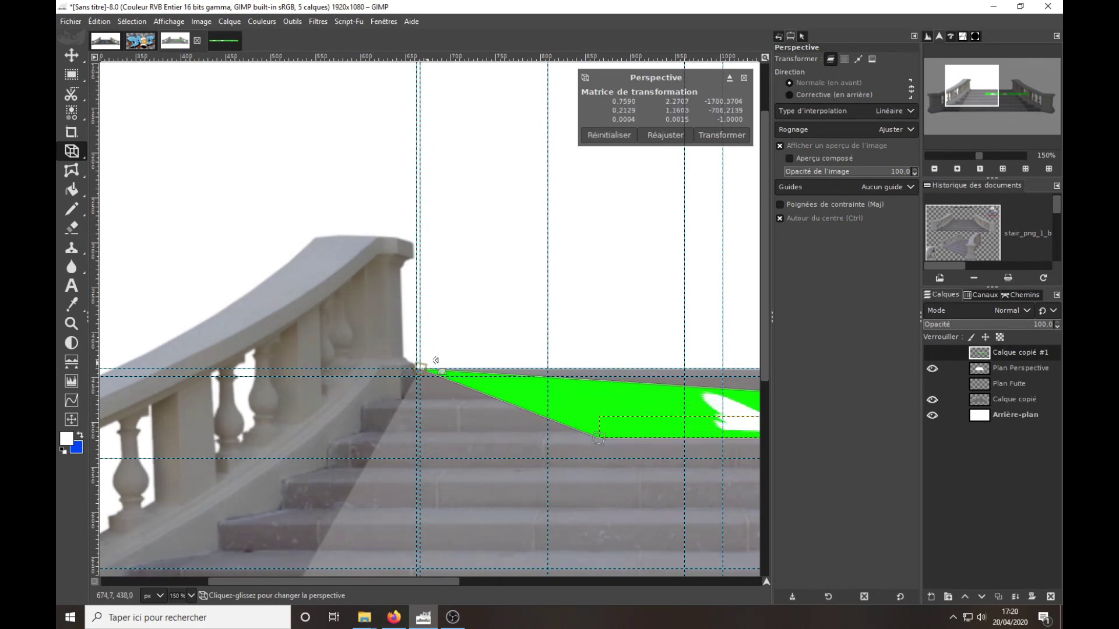
ctrl+scroll(440, 355, up, 2)
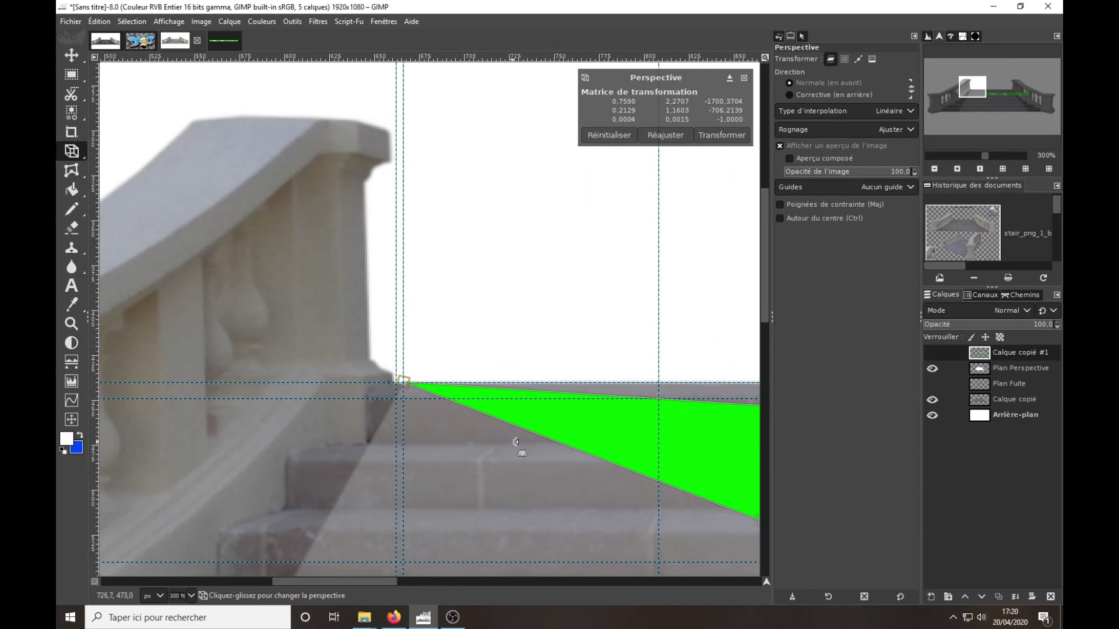
ctrl+scroll(517, 452, down, 1)
ctrl+scroll(518, 452, down, 1)
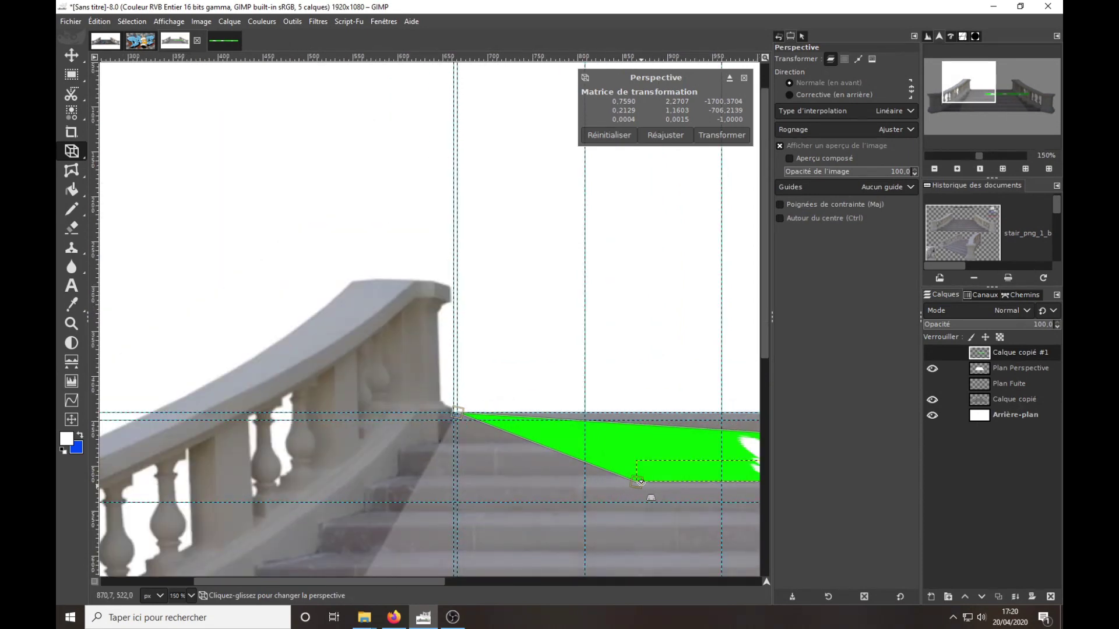
drag(647, 476, 453, 421)
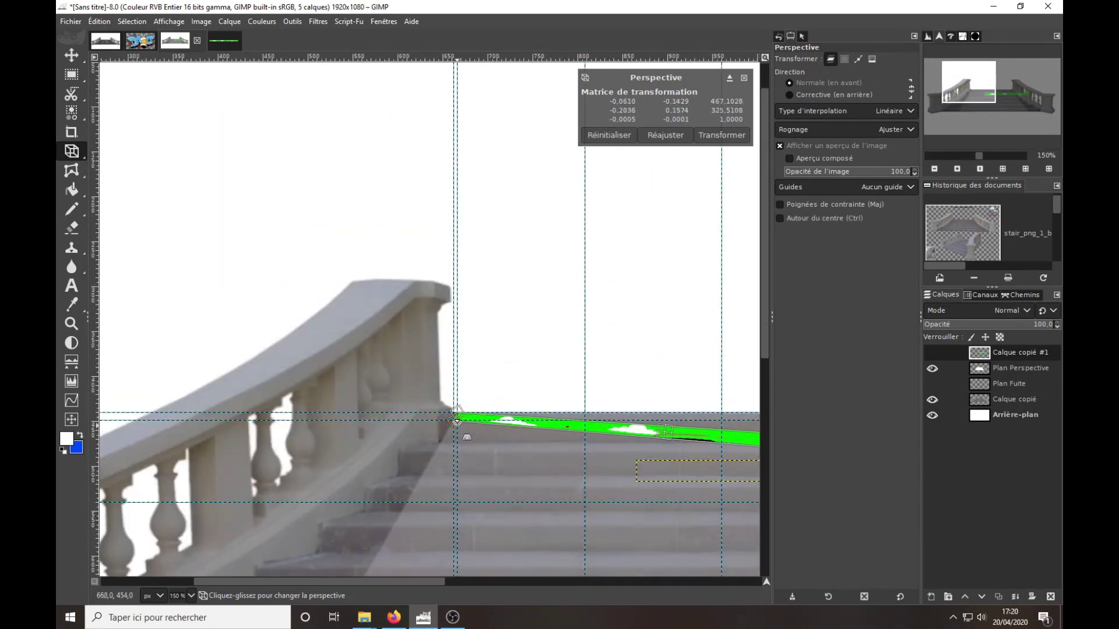
ctrl+scroll(453, 421, up, 3)
ctrl+scroll(455, 412, up, 2)
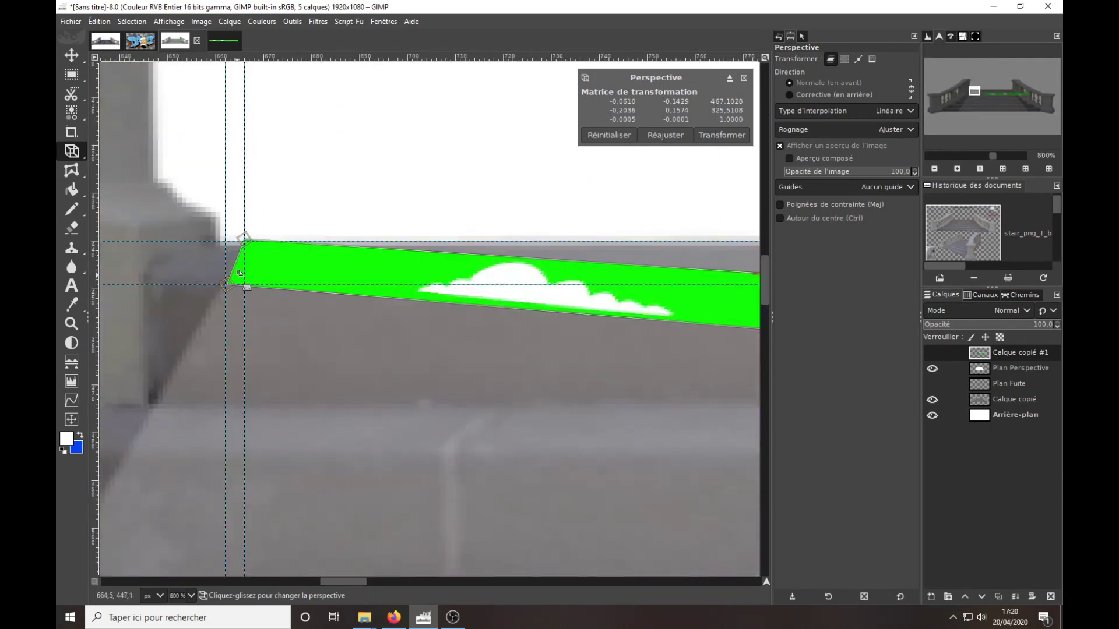
drag(240, 272, 227, 283)
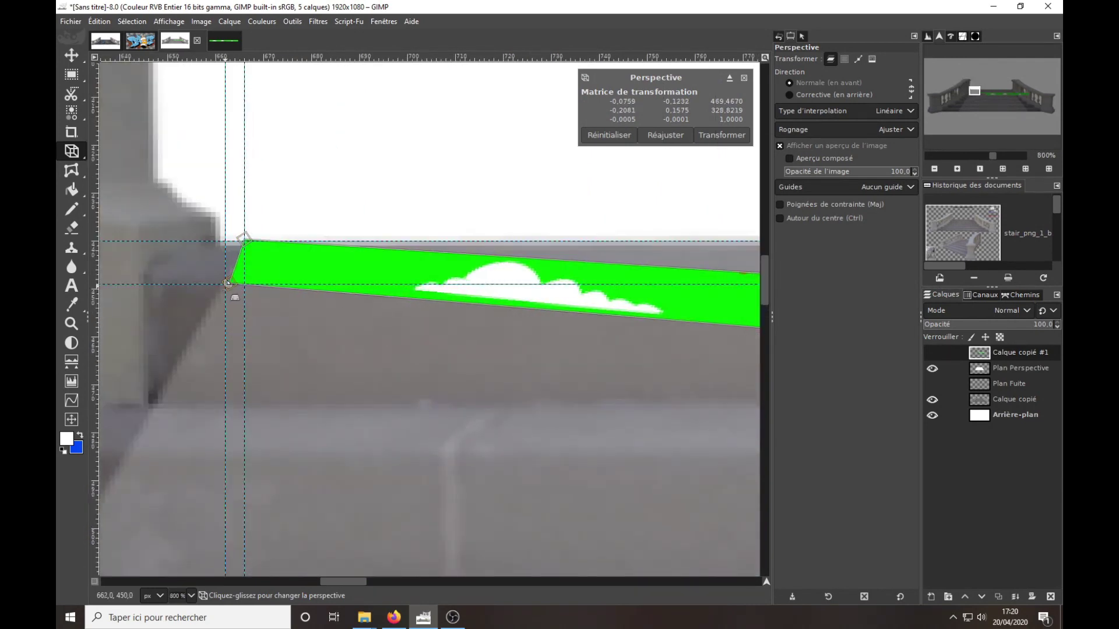
Step: Fit the strip's right corners to the step's right end and apply the perspective warp
scroll(379, 379, right, 10)
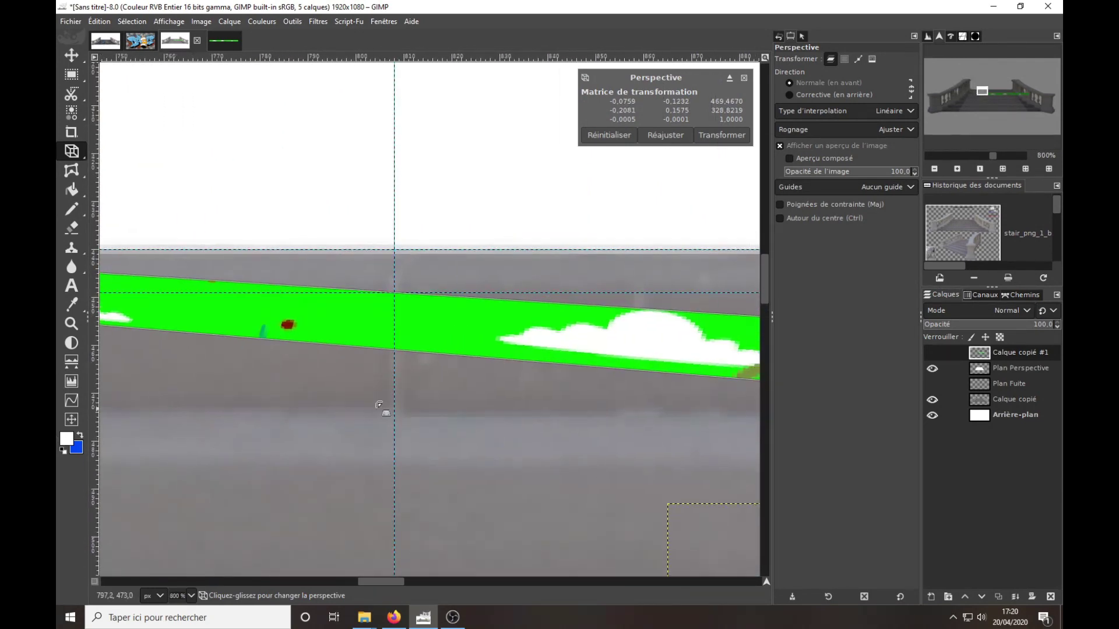
scroll(379, 338, right, 2)
scroll(379, 338, right, 2)
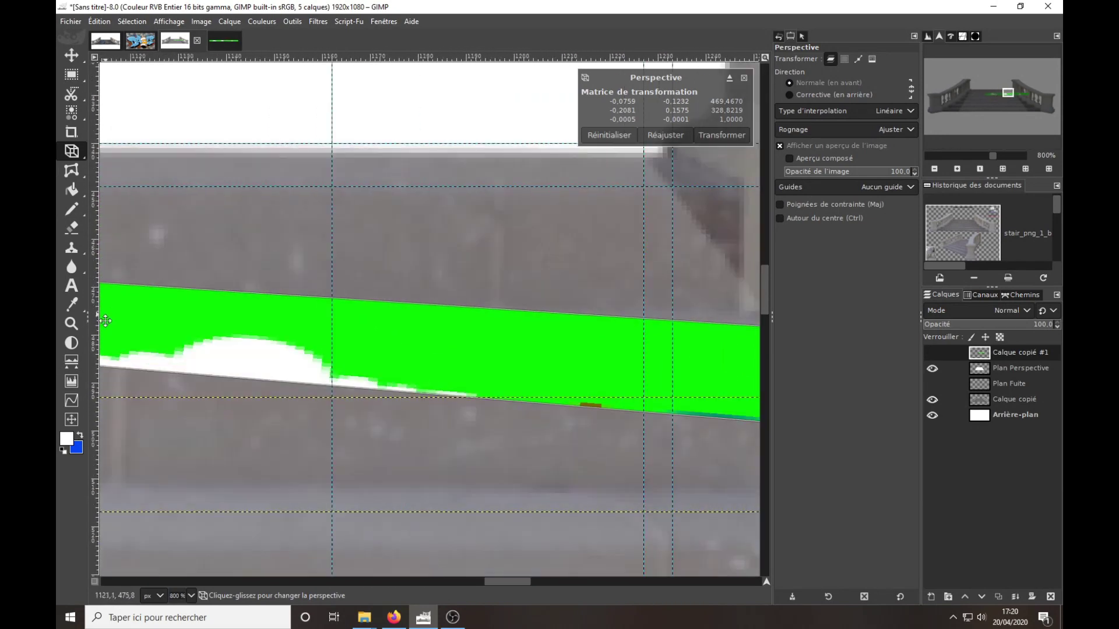
scroll(379, 338, right, 3)
scroll(379, 338, right, 2)
scroll(507, 369, down, 5)
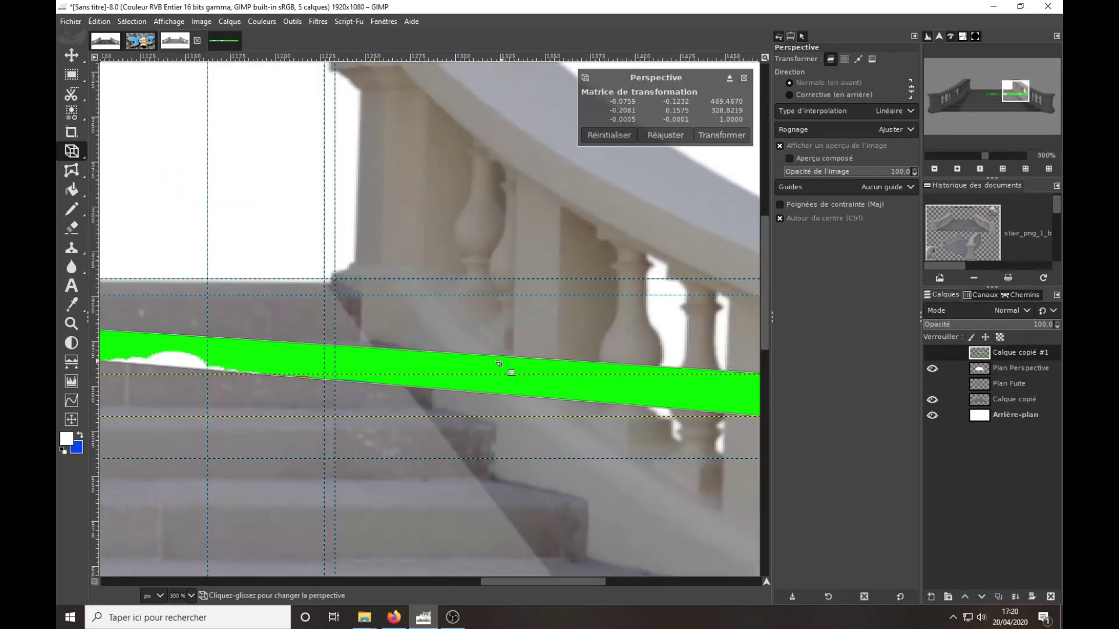
scroll(507, 369, down, 3)
drag(595, 371, 442, 334)
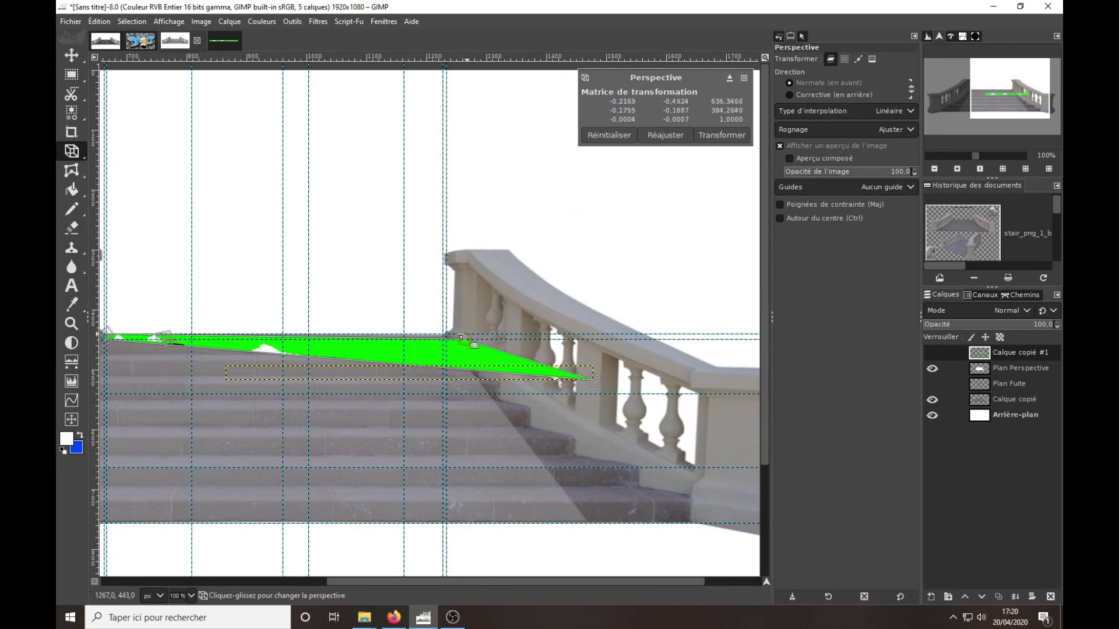
scroll(516, 369, up, 3)
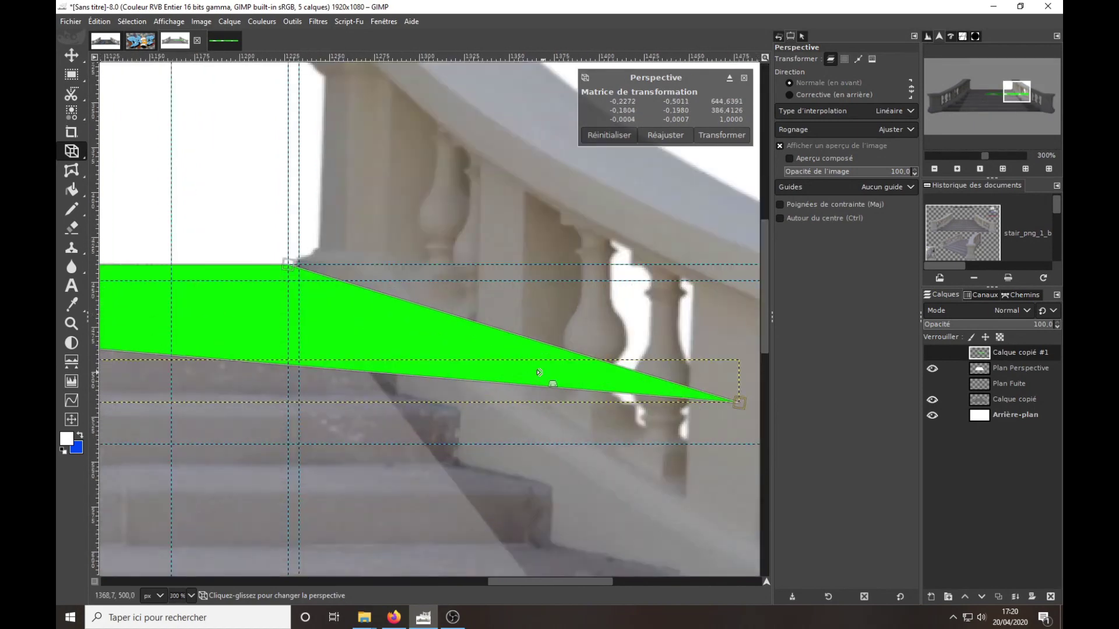
drag(741, 402, 296, 280)
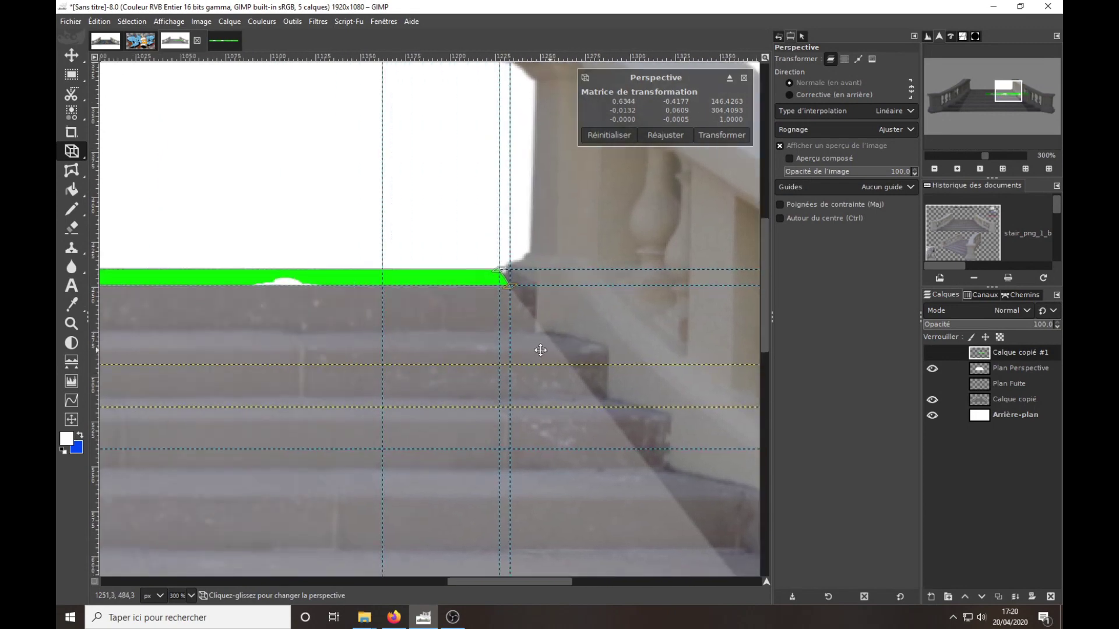
scroll(443, 350, left, 5)
scroll(670, 374, left, 5)
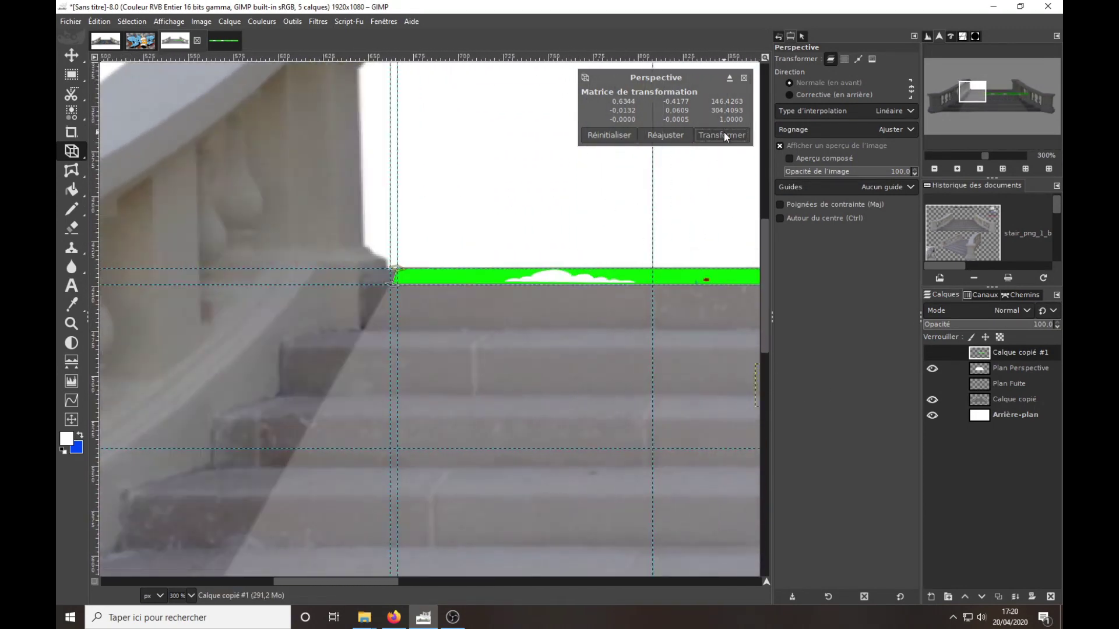
click(722, 134)
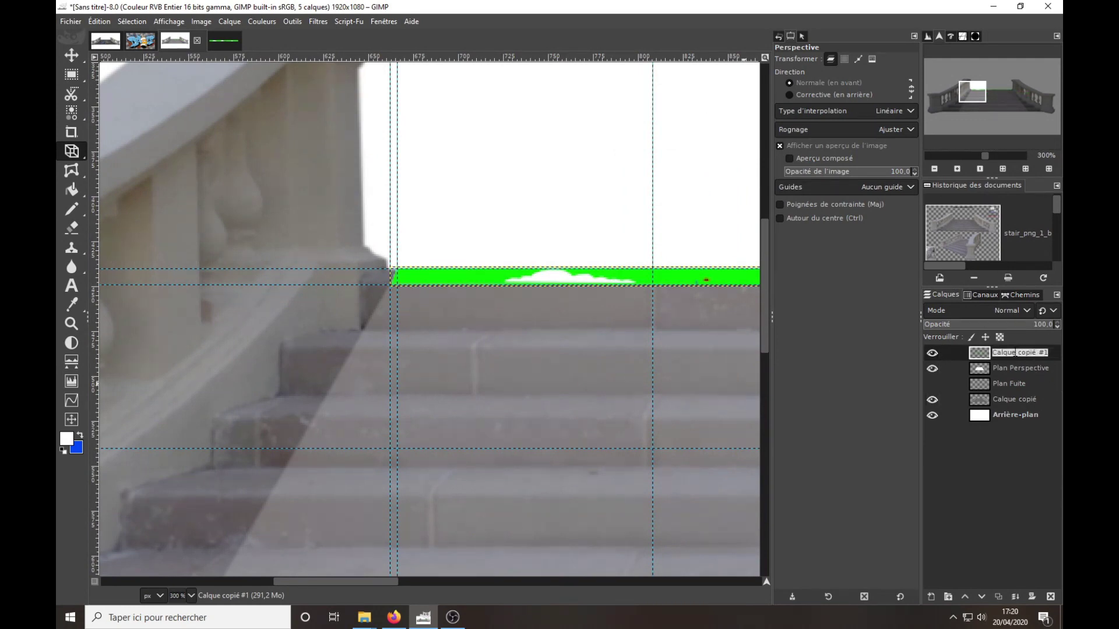
Step: Rename layer 'Calque copié #1' to Marche1a
text(Marche1a)
key(Return)
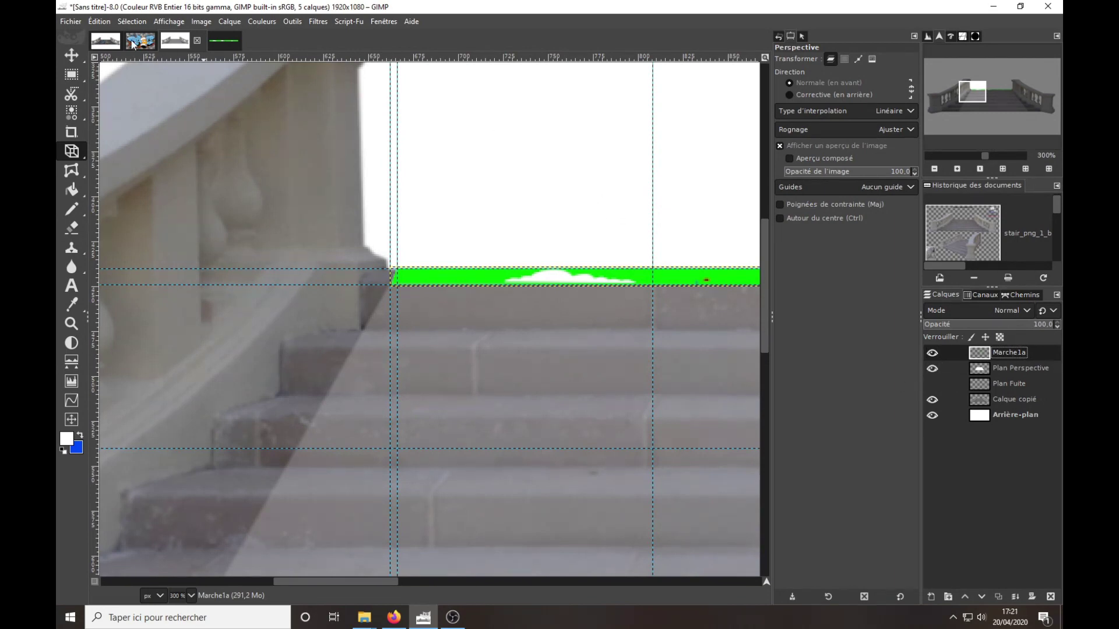
Step: Open graffiti_Marche#1b.xcf
click(71, 22)
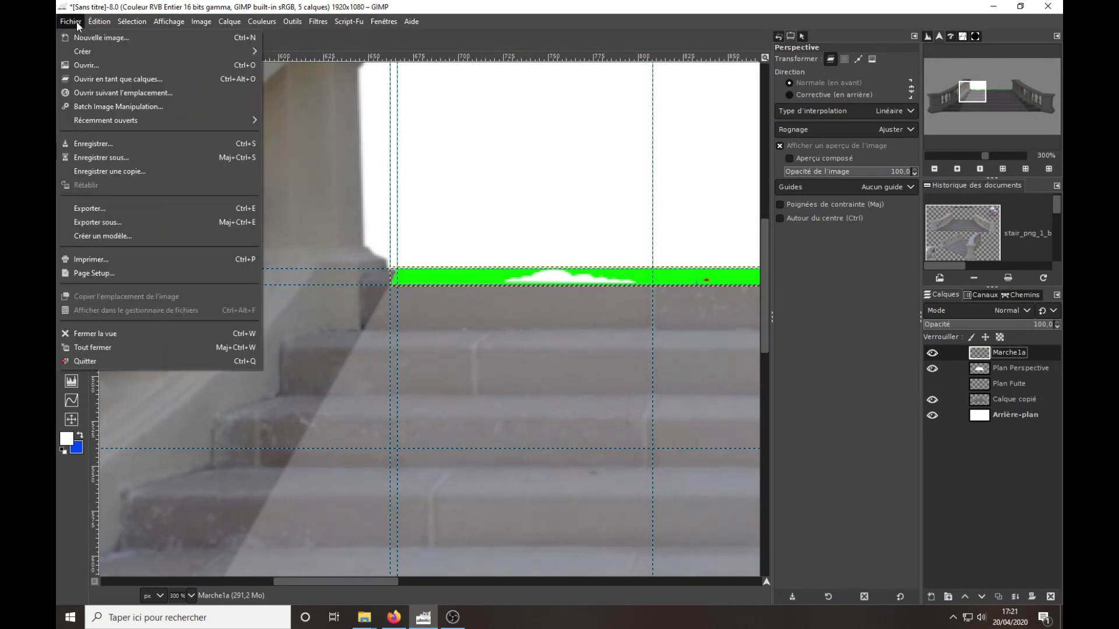
click(87, 63)
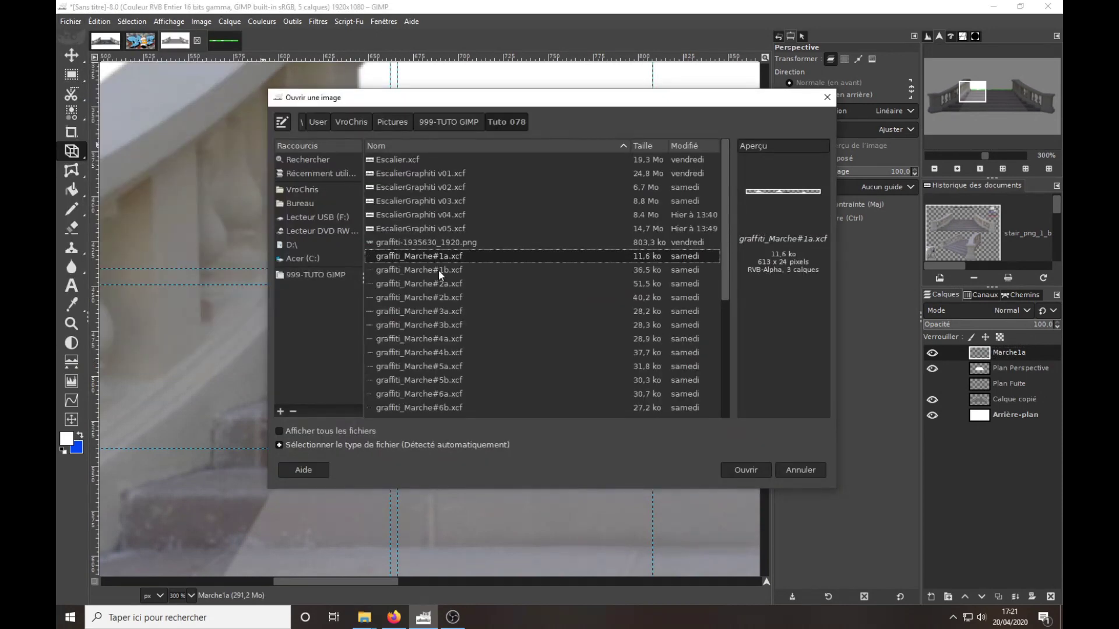
click(438, 271)
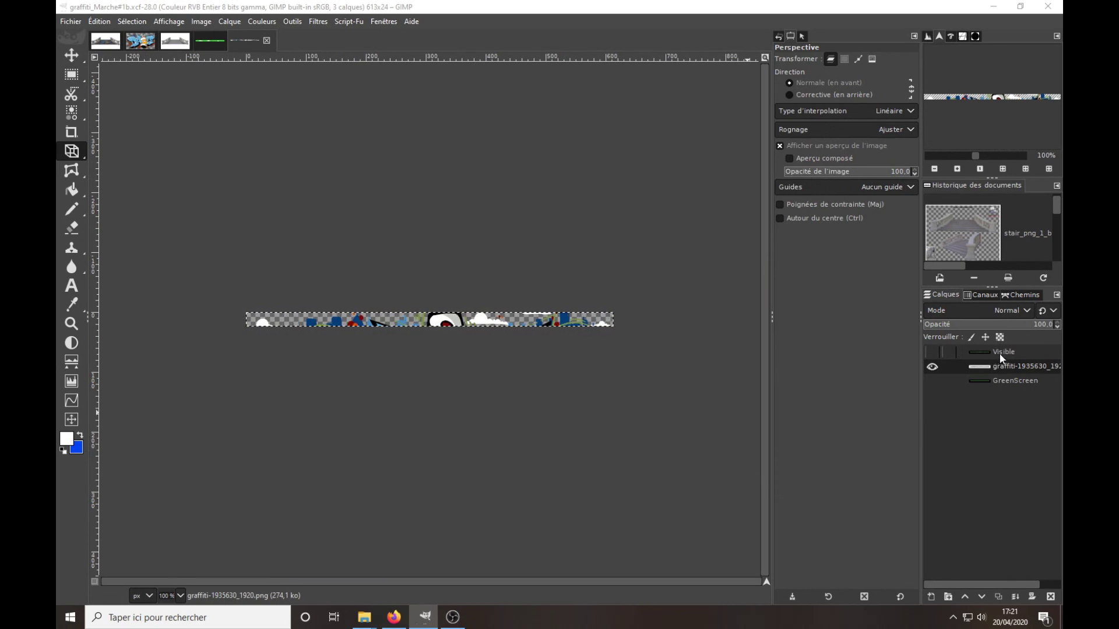
Step: Copy its Visible layer strip to the clipboard and return to the stairs image
click(998, 353)
click(932, 351)
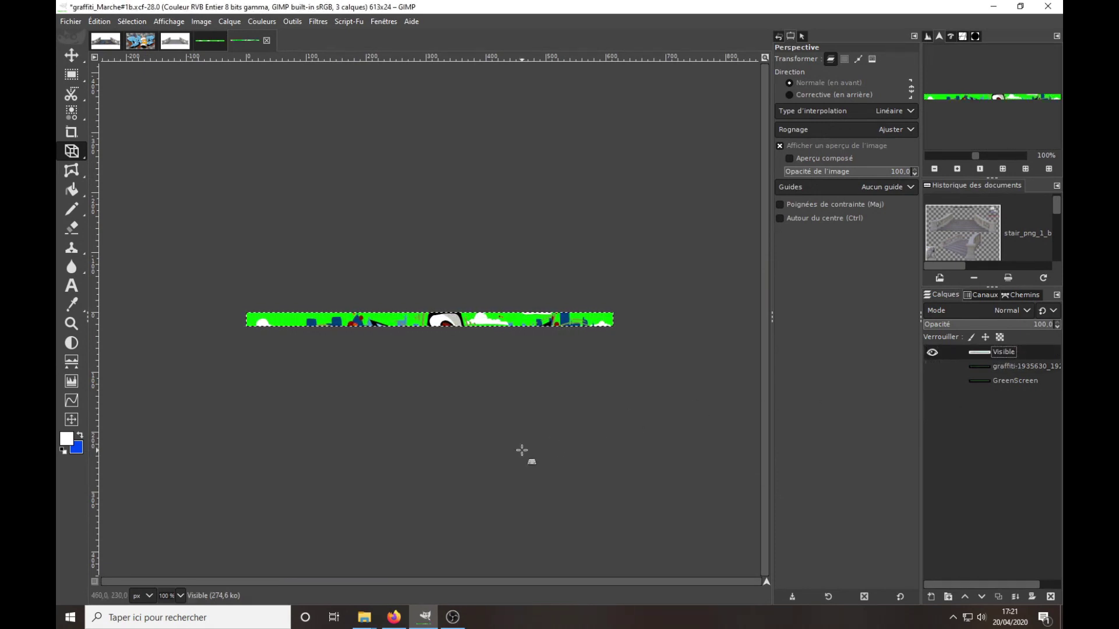
key(ctrl+c)
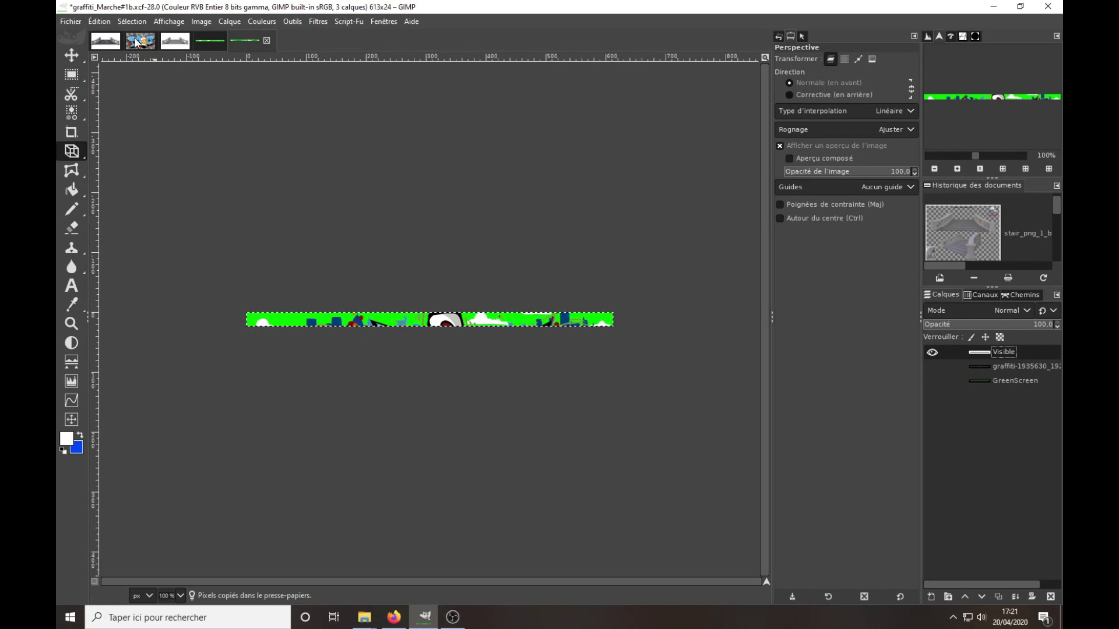
click(139, 41)
click(175, 41)
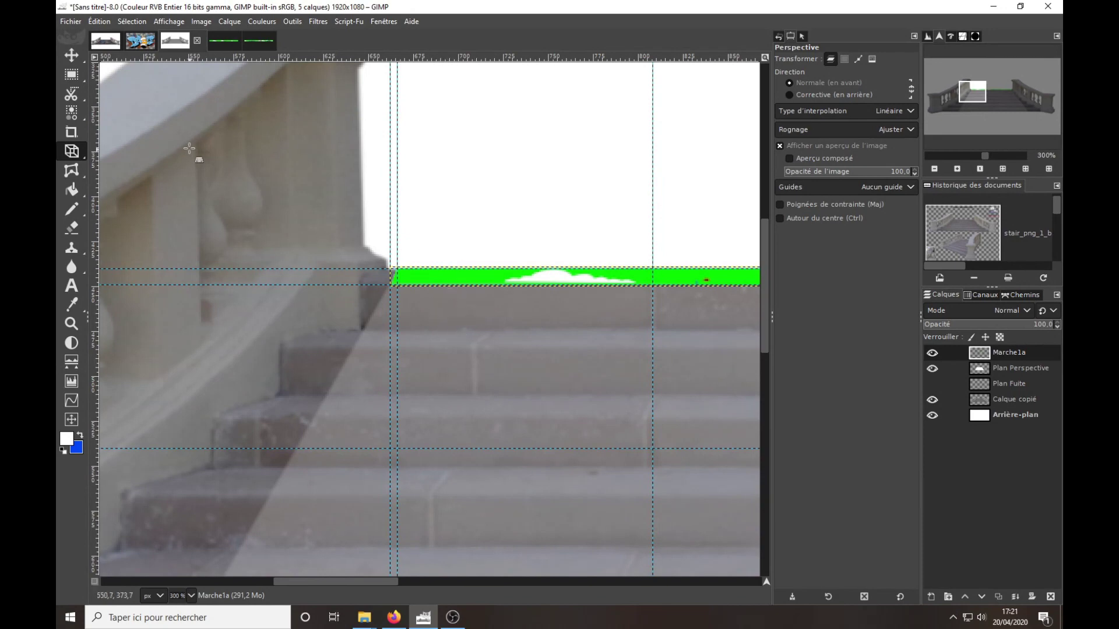
Step: Lower the horizontal guide to the next step's edge and shift the vertical guides to its corners
click(71, 54)
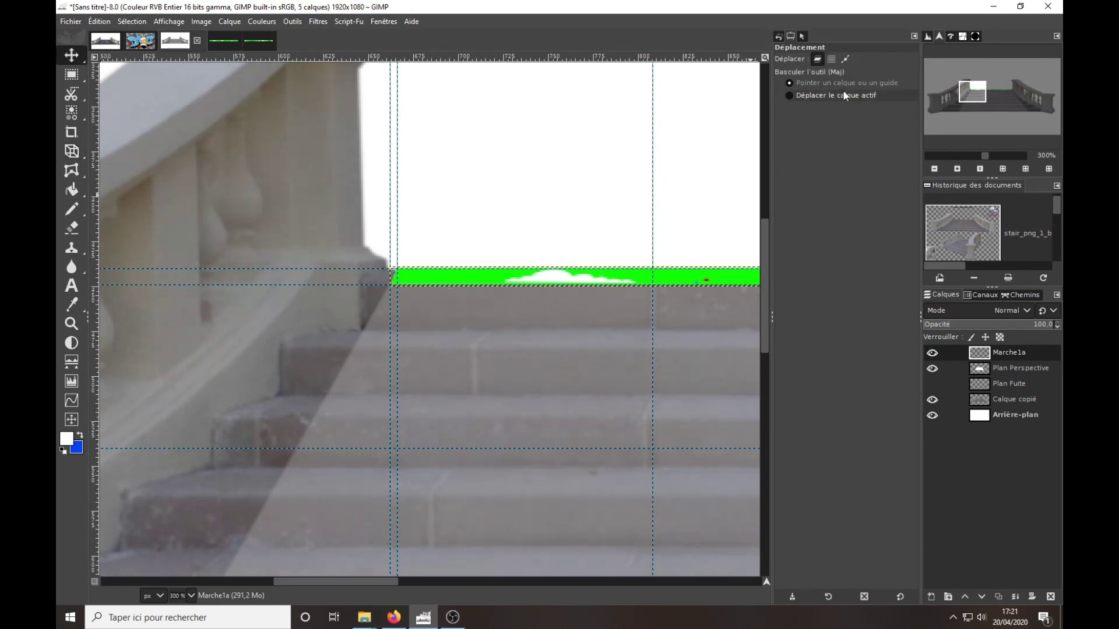
drag(330, 270, 330, 330)
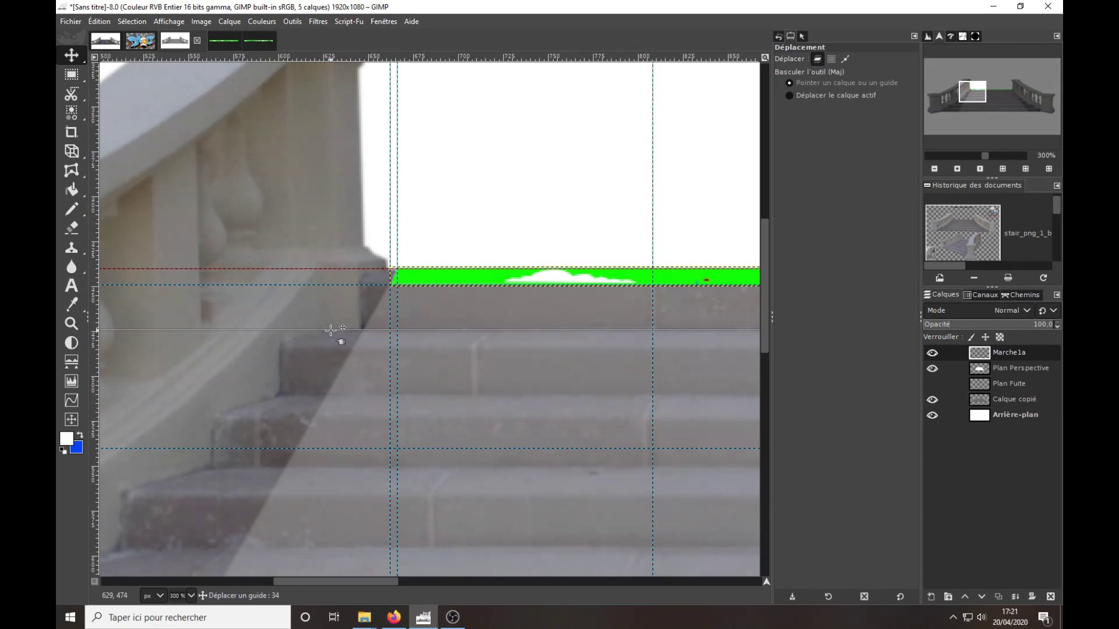
drag(331, 330, 330, 330)
drag(395, 306, 352, 317)
scroll(594, 381, right, 5)
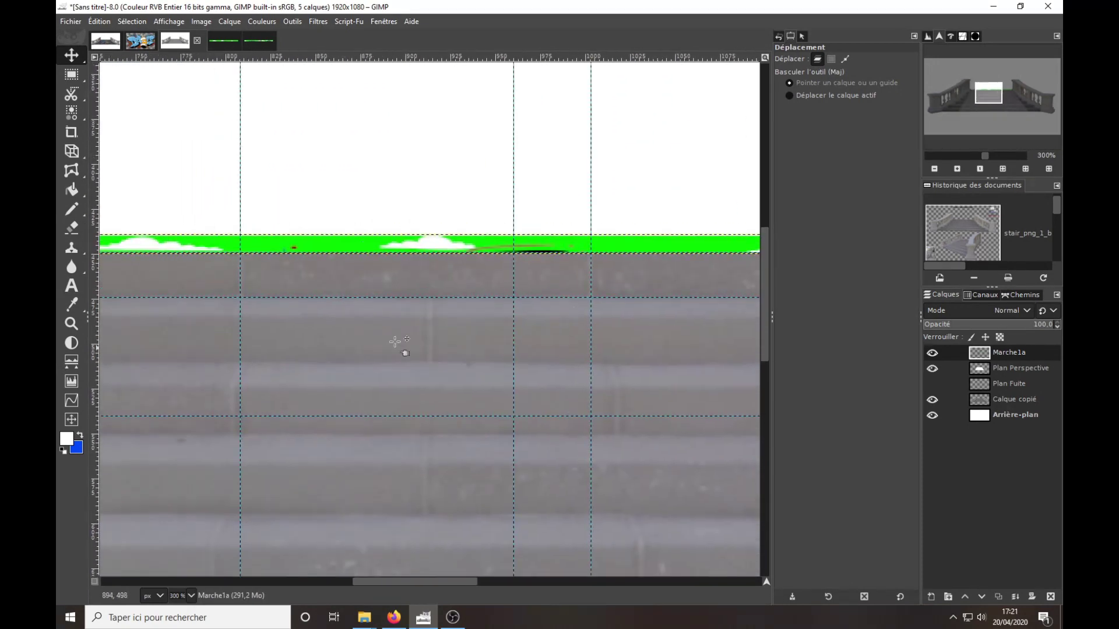
scroll(399, 337, right, 4)
scroll(549, 308, right, 2)
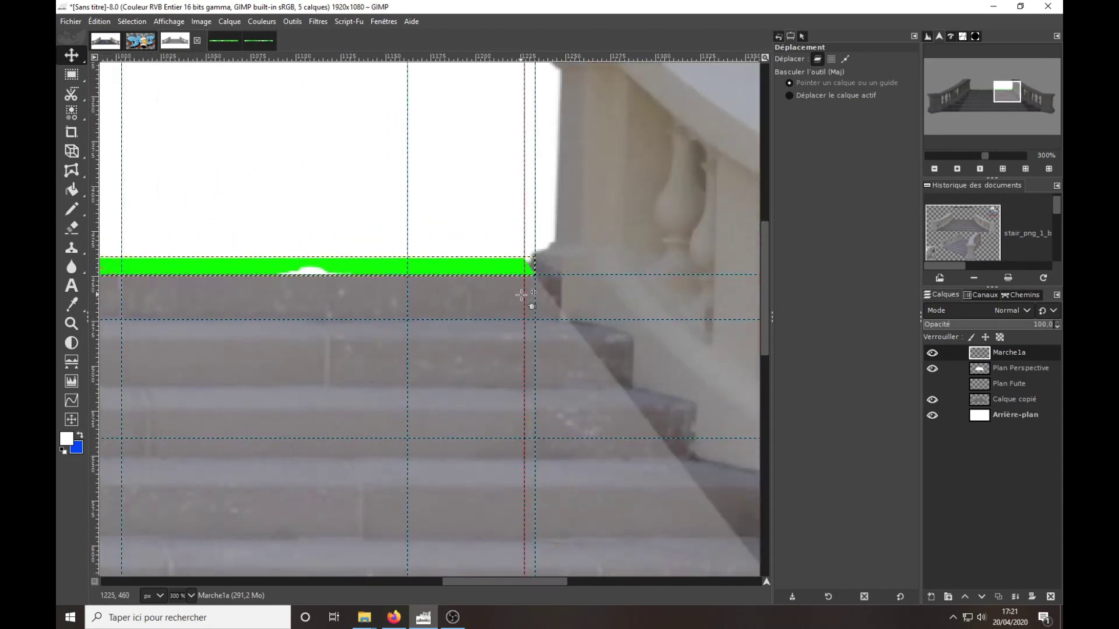
drag(521, 295, 561, 299)
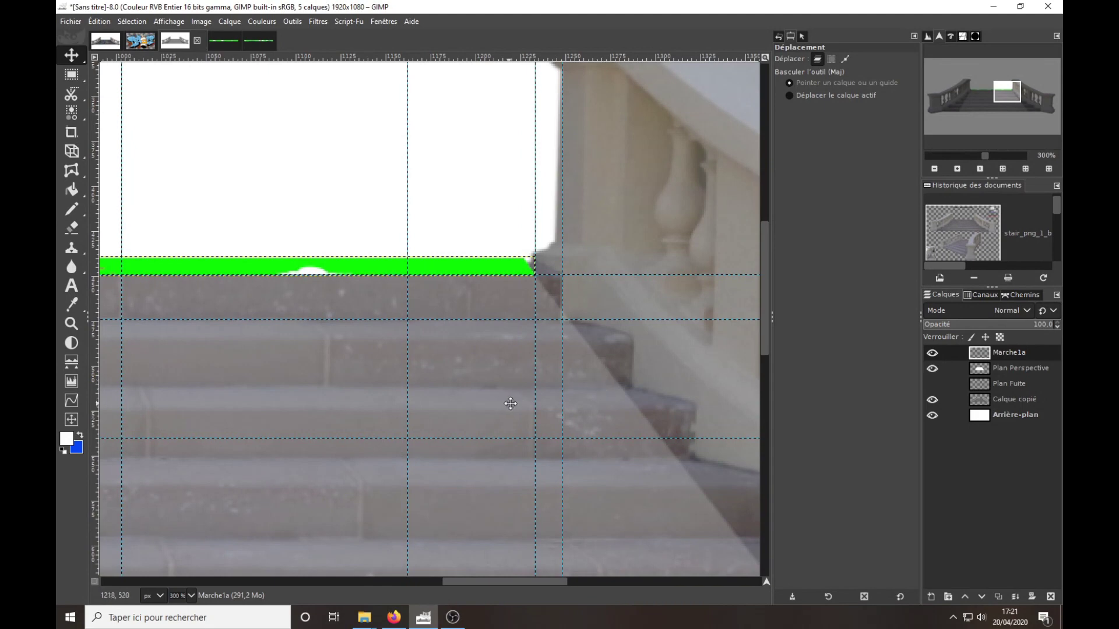
scroll(582, 402, left, 4)
scroll(631, 400, left, 1)
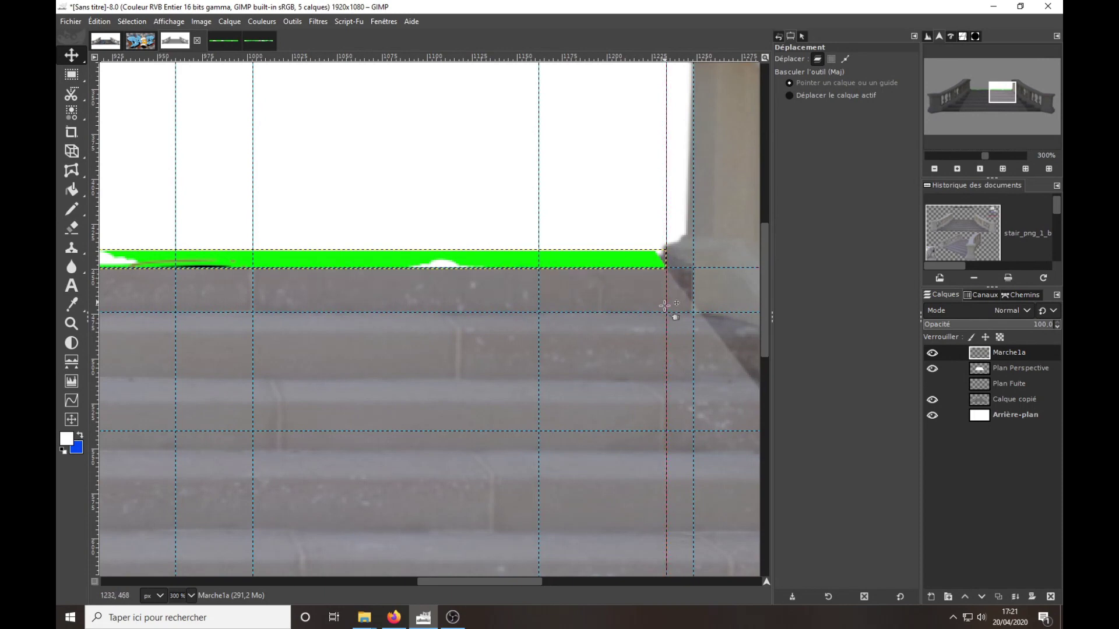
scroll(617, 347, left, 5)
scroll(632, 375, left, 5)
scroll(649, 344, left, 5)
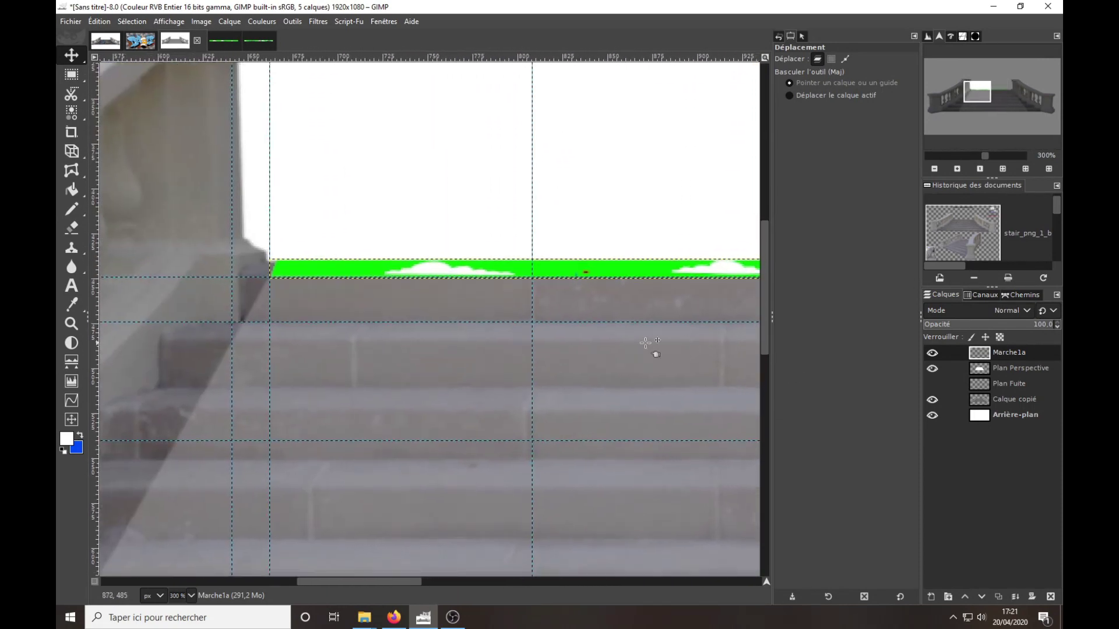
Step: Paste the Marche#1b strip as a new layer and move it down onto the second step
key(shift+m)
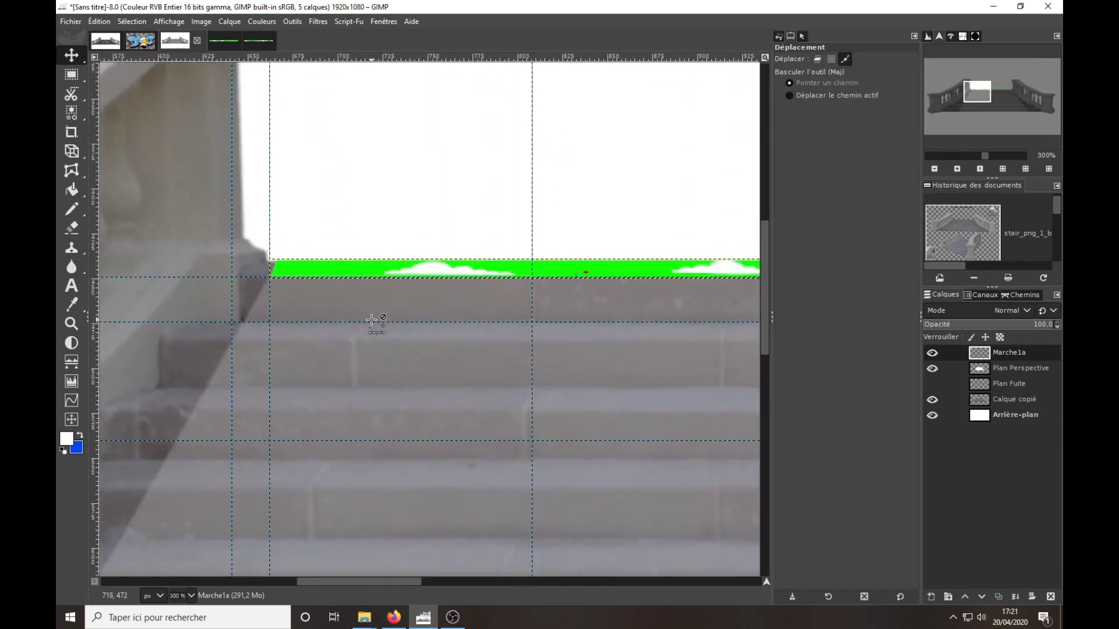
key(ctrl+v)
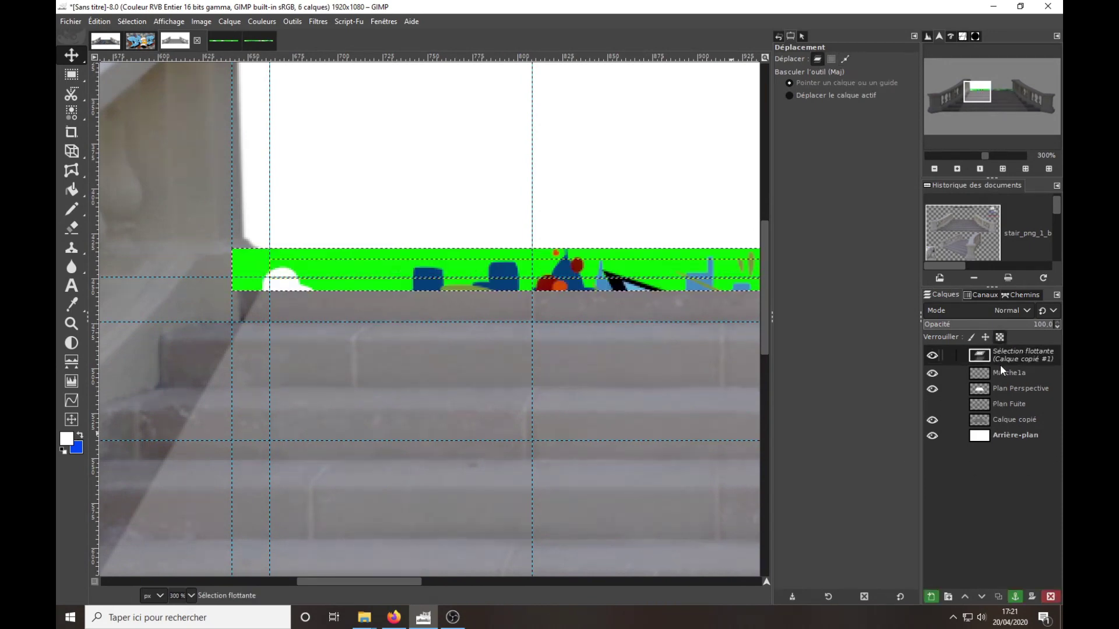
click(931, 596)
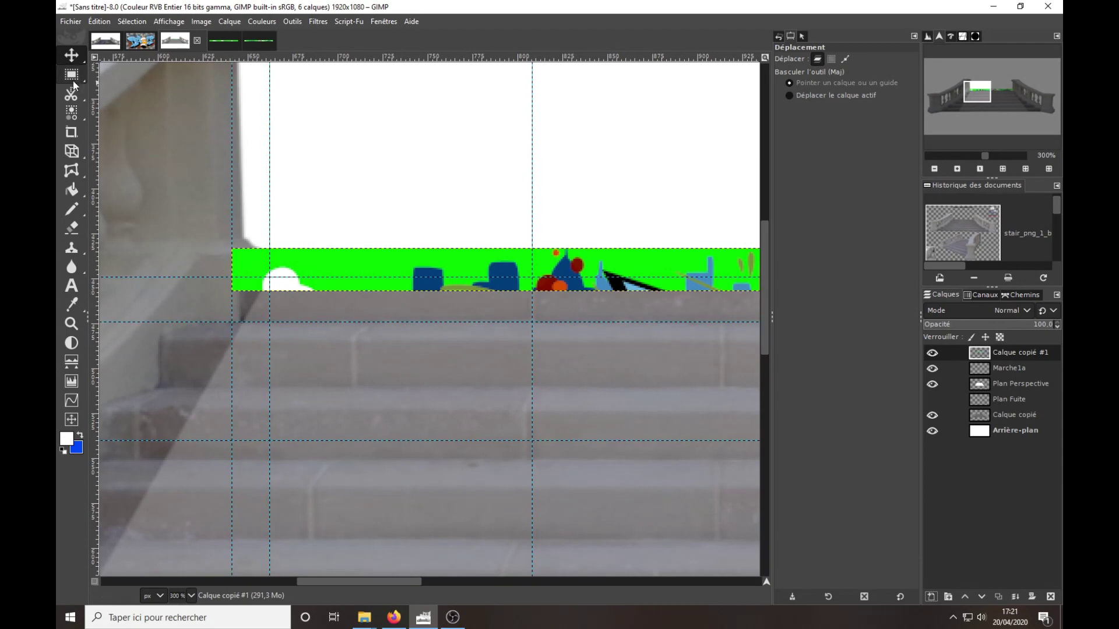
click(813, 97)
drag(456, 264, 454, 360)
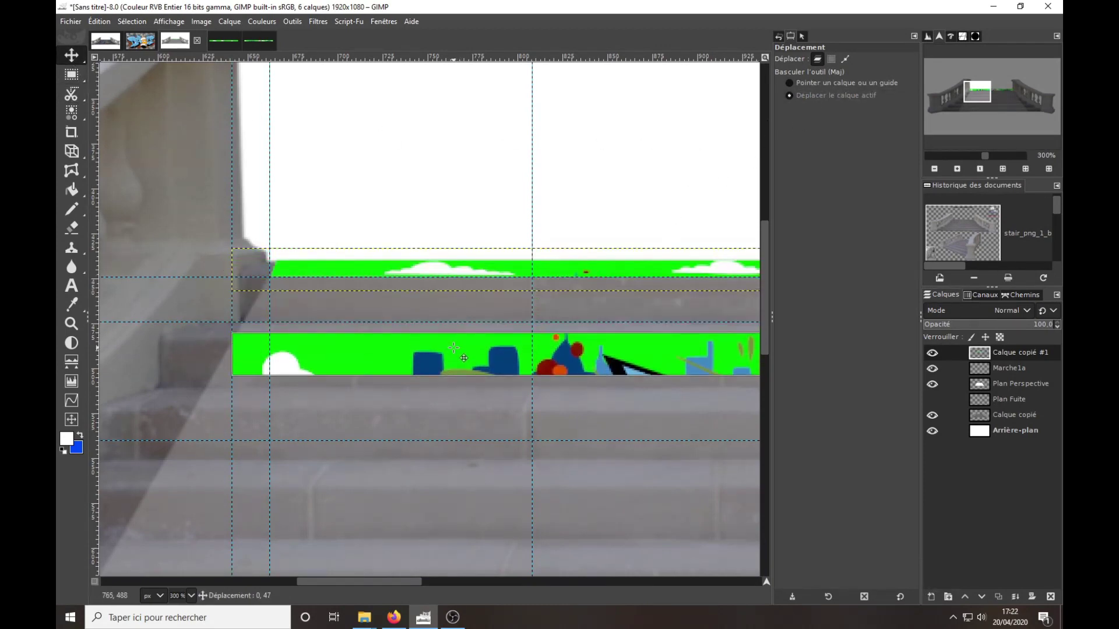
click(79, 155)
Step: Begin a perspective warp, fitting the new strip's left corners onto the top stair step
click(240, 349)
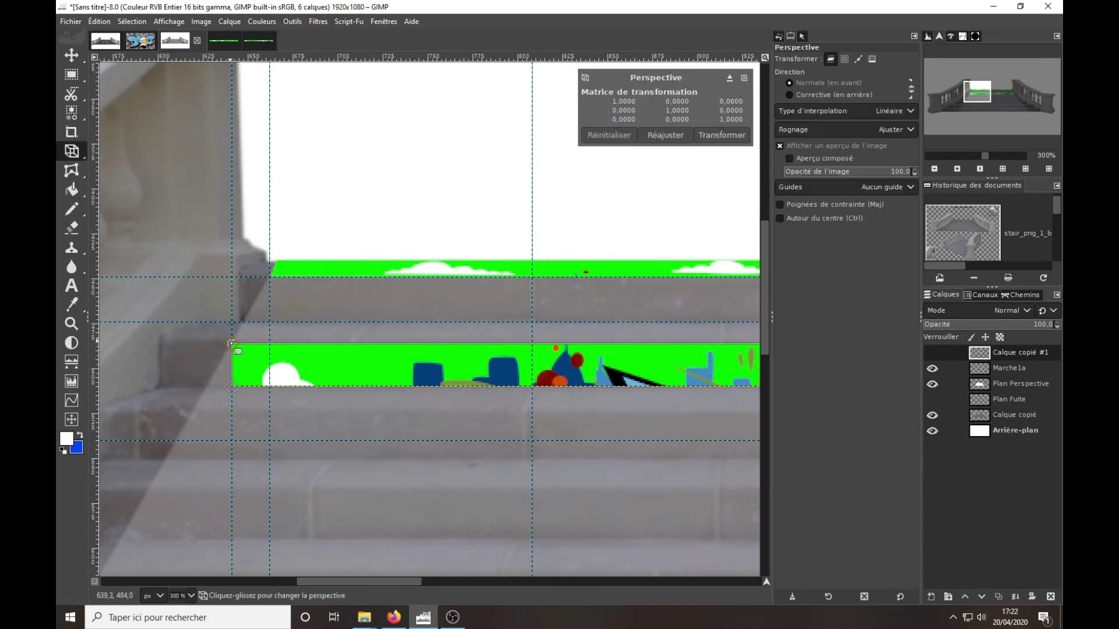
drag(231, 343, 269, 277)
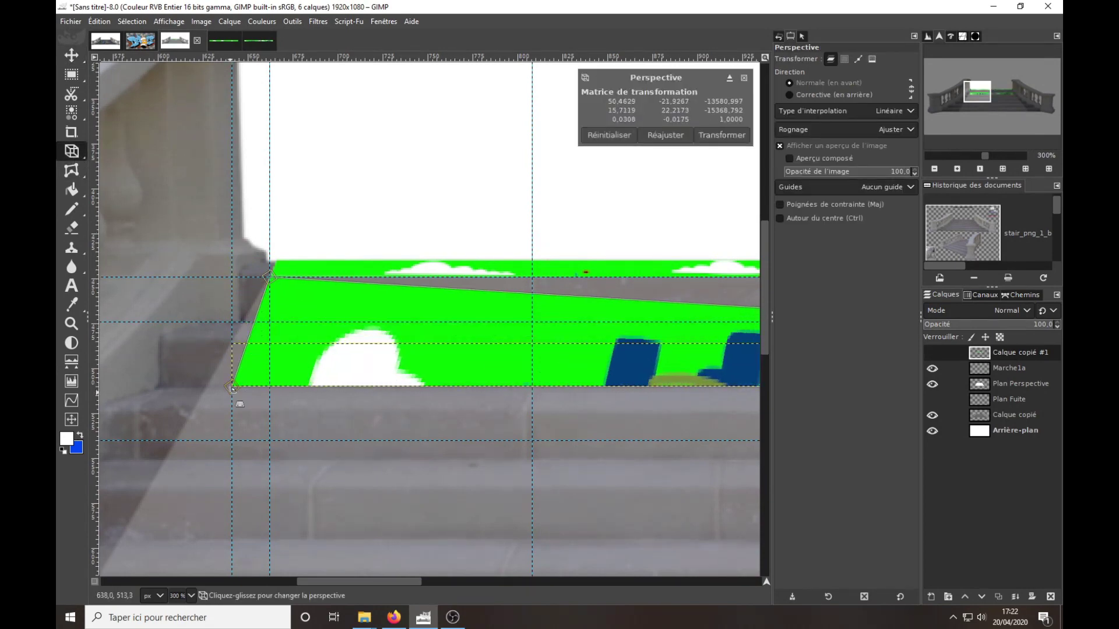
drag(232, 386, 269, 321)
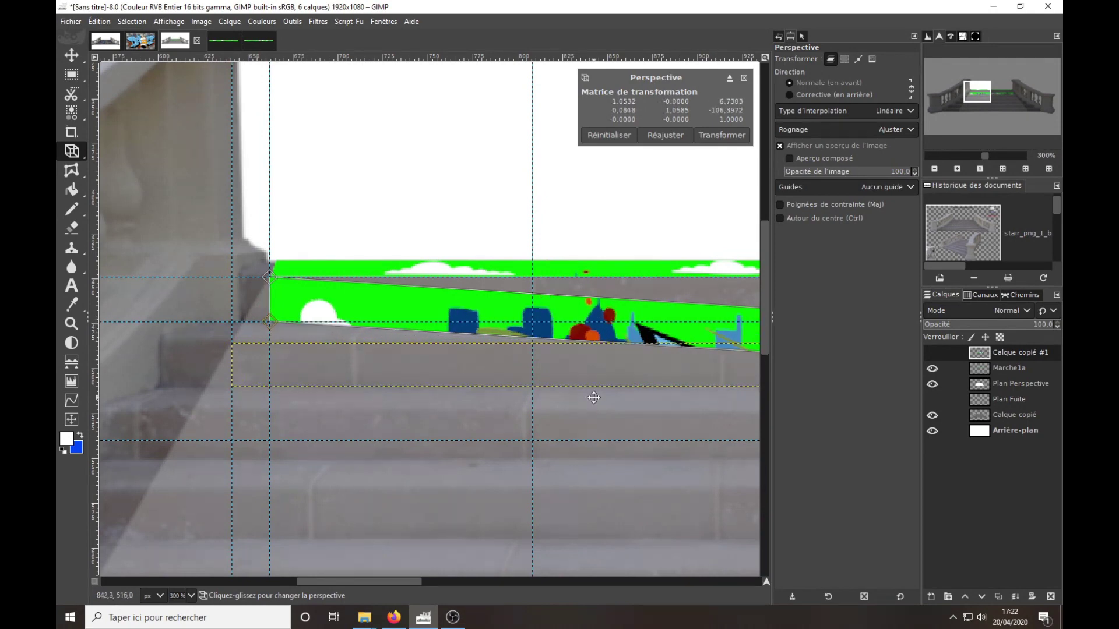
scroll(594, 398, right, 6)
scroll(594, 397, right, 2)
scroll(594, 397, right, 1)
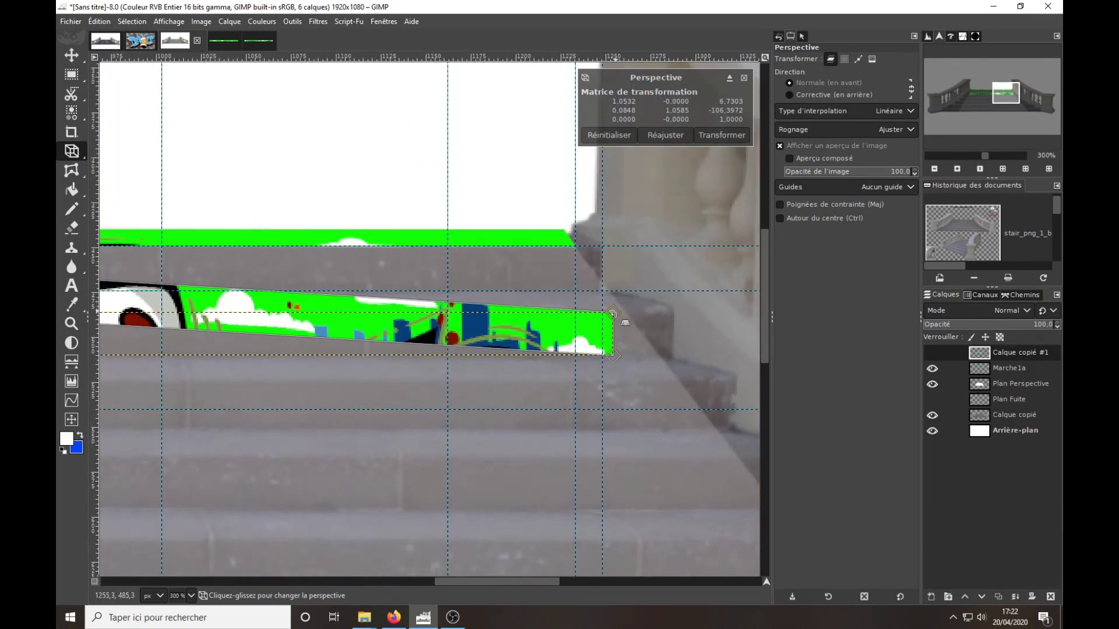
Step: Fit the strip's right corners to the step's far end and apply the warp
drag(613, 315, 575, 245)
drag(613, 354, 579, 316)
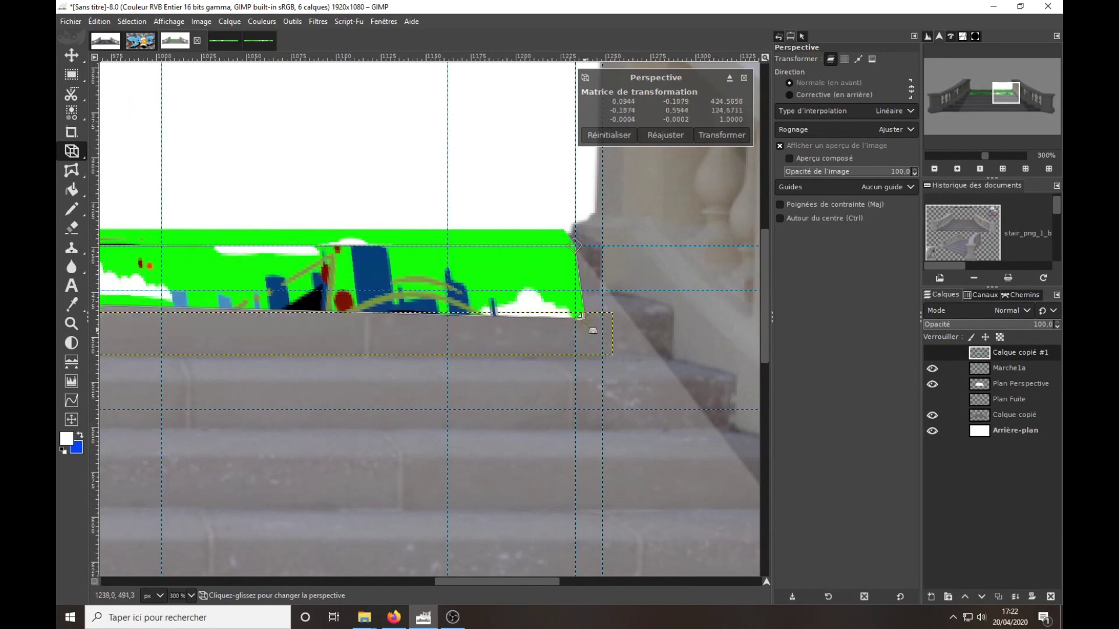
drag(387, 347, 739, 387)
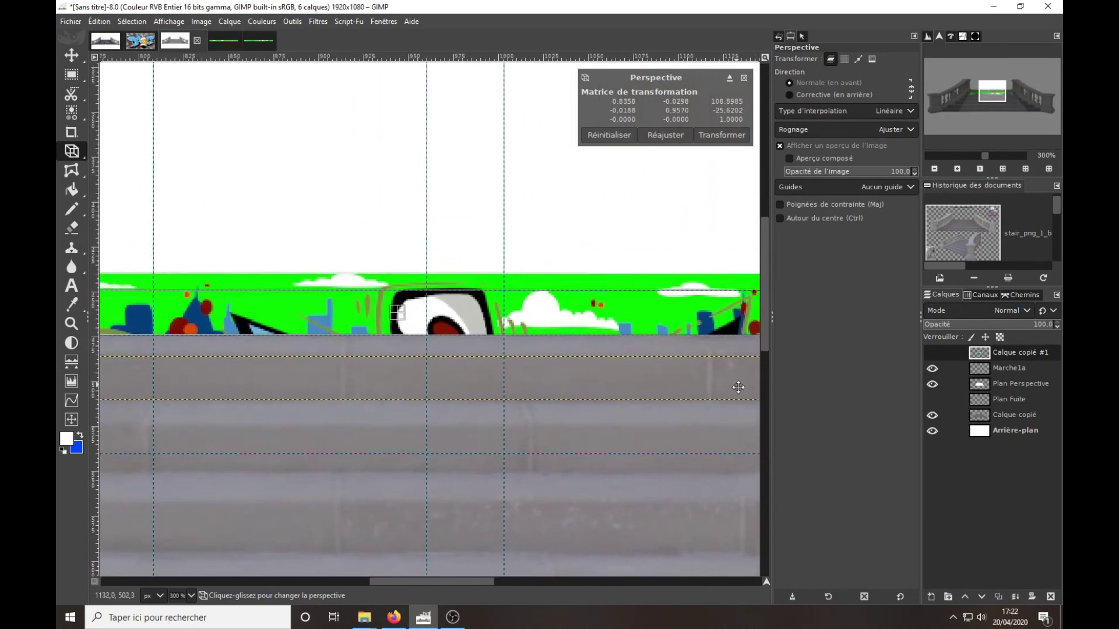
scroll(449, 375, left, 1)
scroll(439, 368, left, 1)
scroll(408, 350, left, 1)
scroll(459, 315, left, 1)
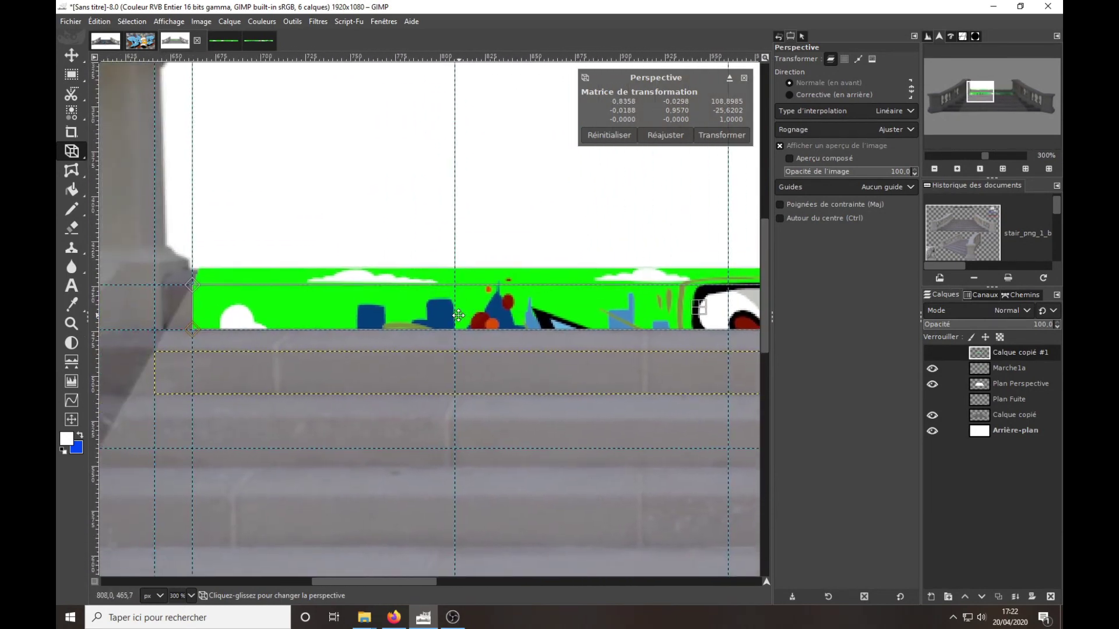
scroll(458, 315, down, 1)
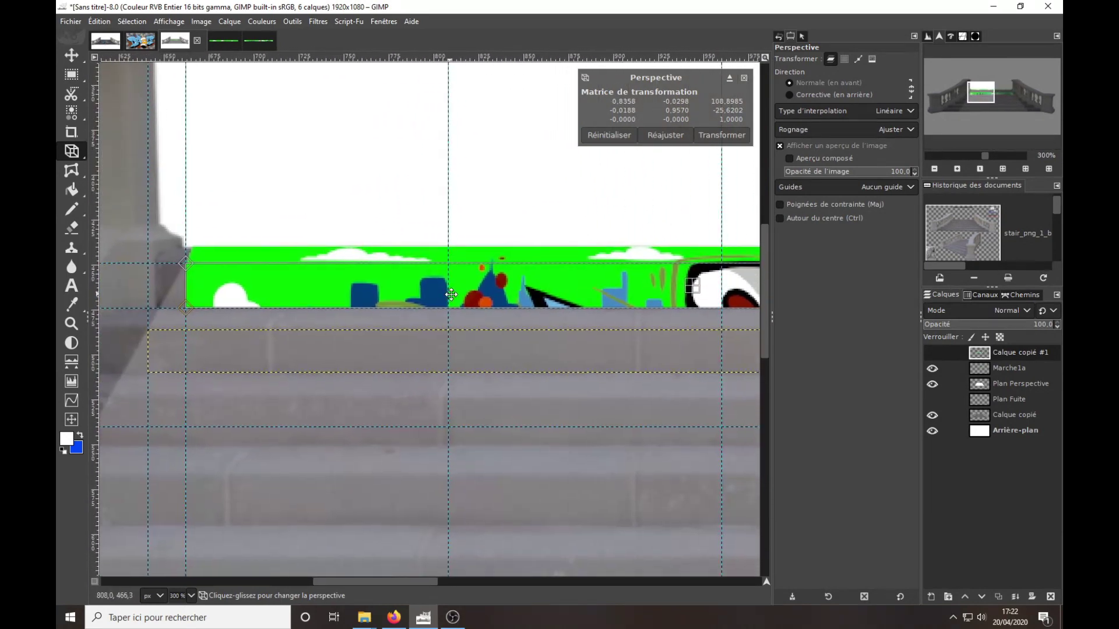
click(741, 136)
Step: Name the warped strip's layer Marche1b and return to the Move tool
double_click(1023, 352)
text(Marche1b)
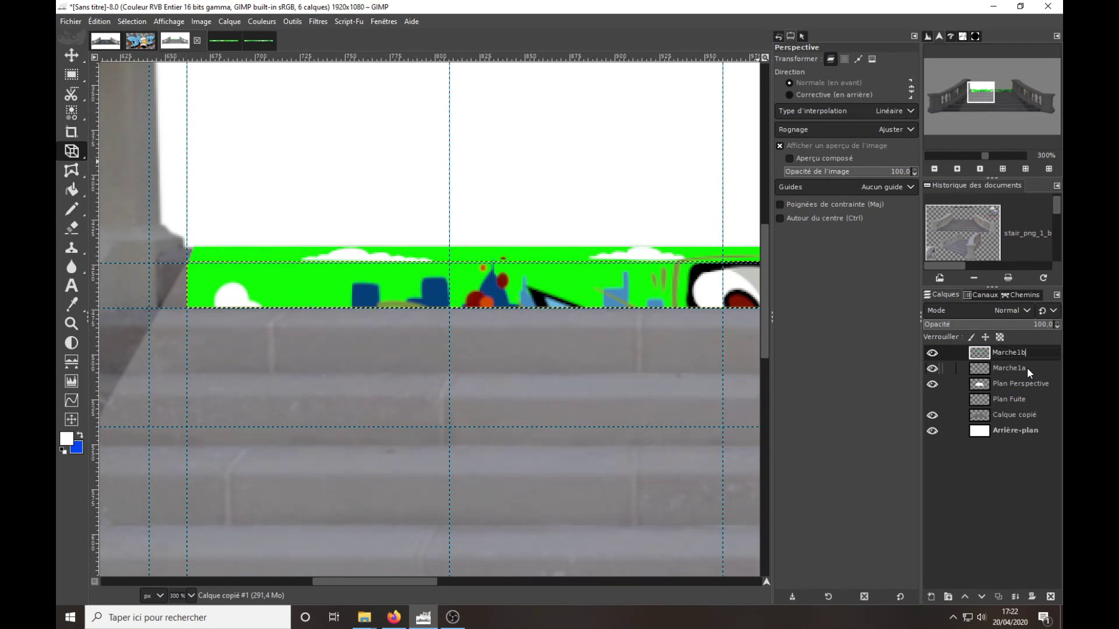
key(Return)
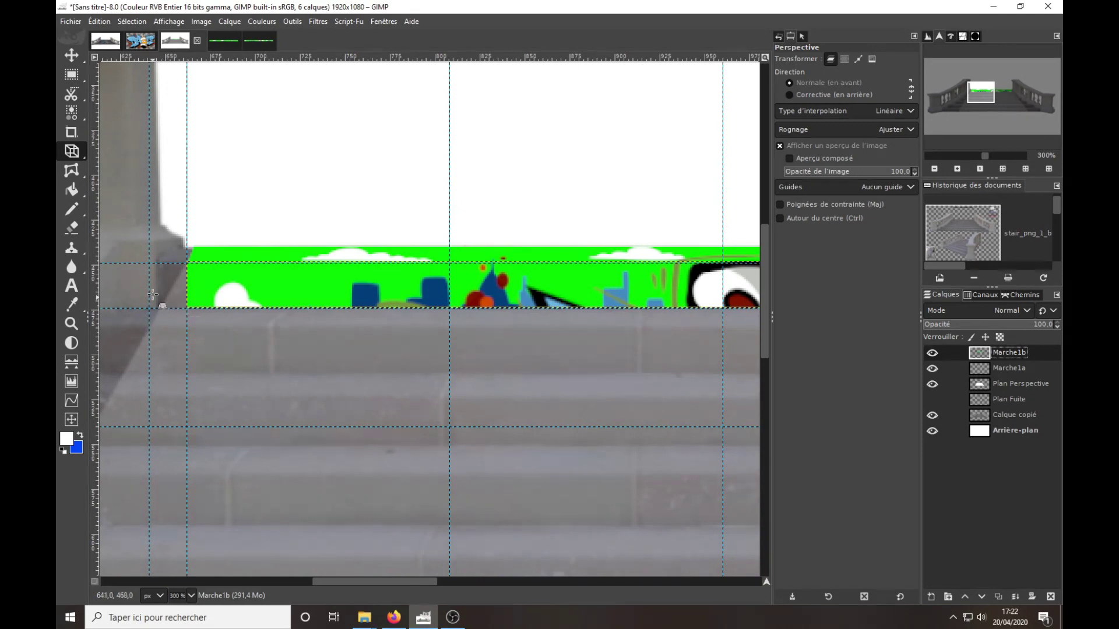
click(72, 54)
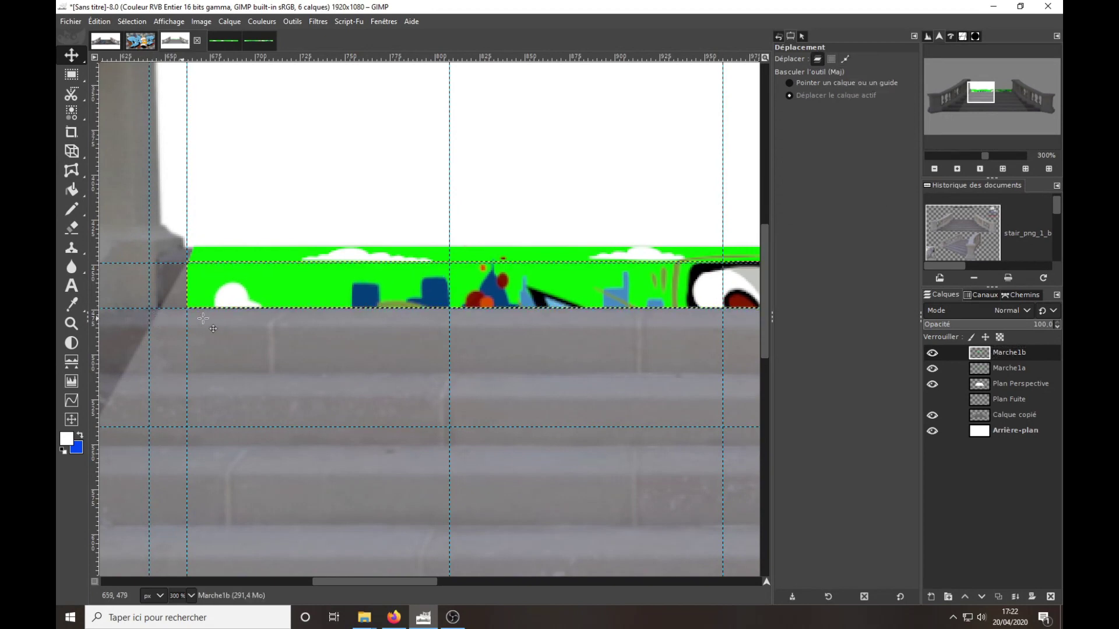
Step: Make the Move tool pick guides and shift the left vertical guide onto the step edge
click(840, 83)
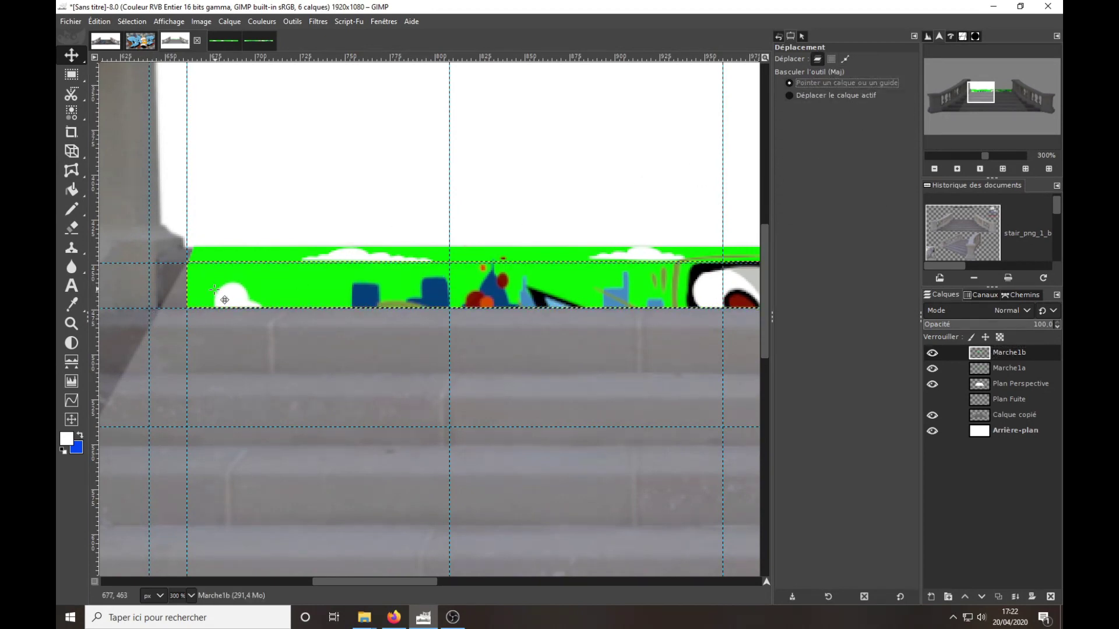
drag(149, 320, 158, 328)
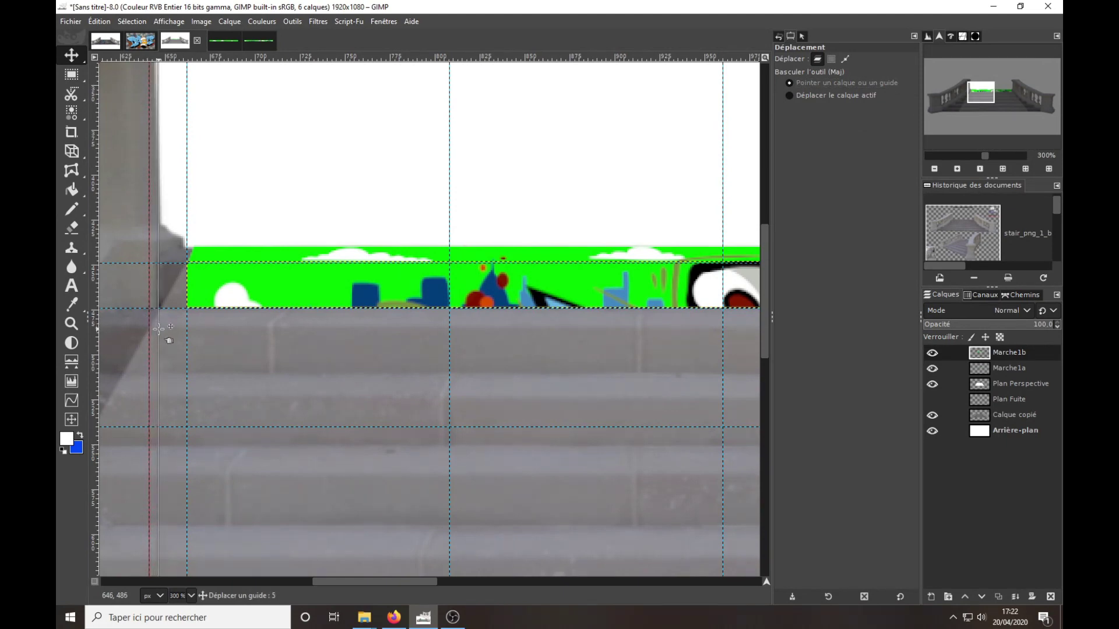
drag(158, 330, 158, 330)
scroll(513, 392, right, 5)
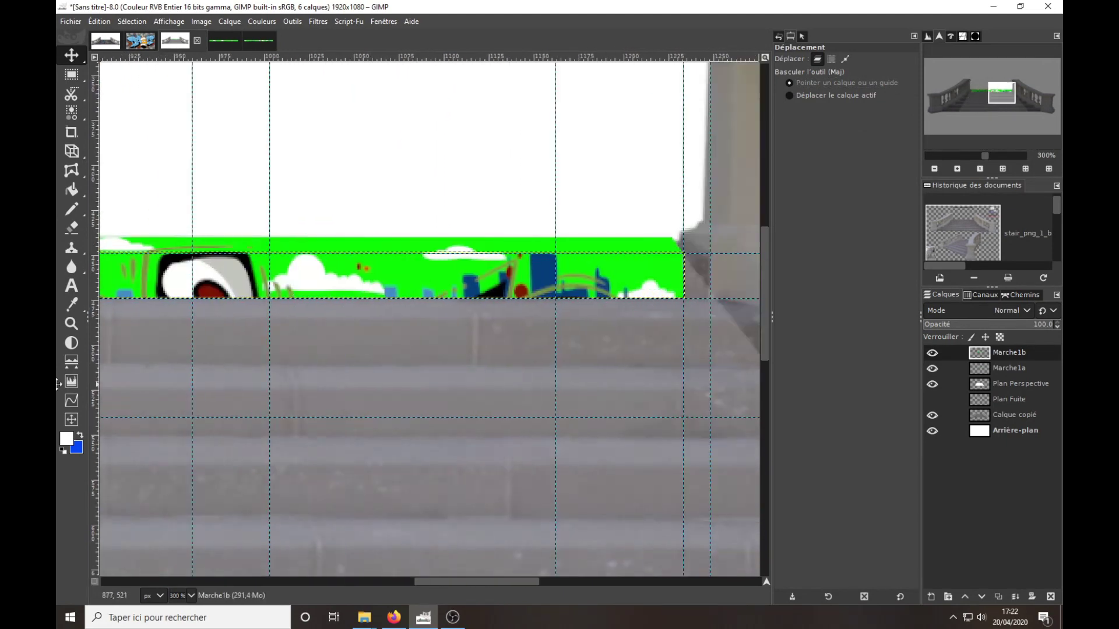
scroll(569, 392, right, 1)
scroll(569, 379, right, 1)
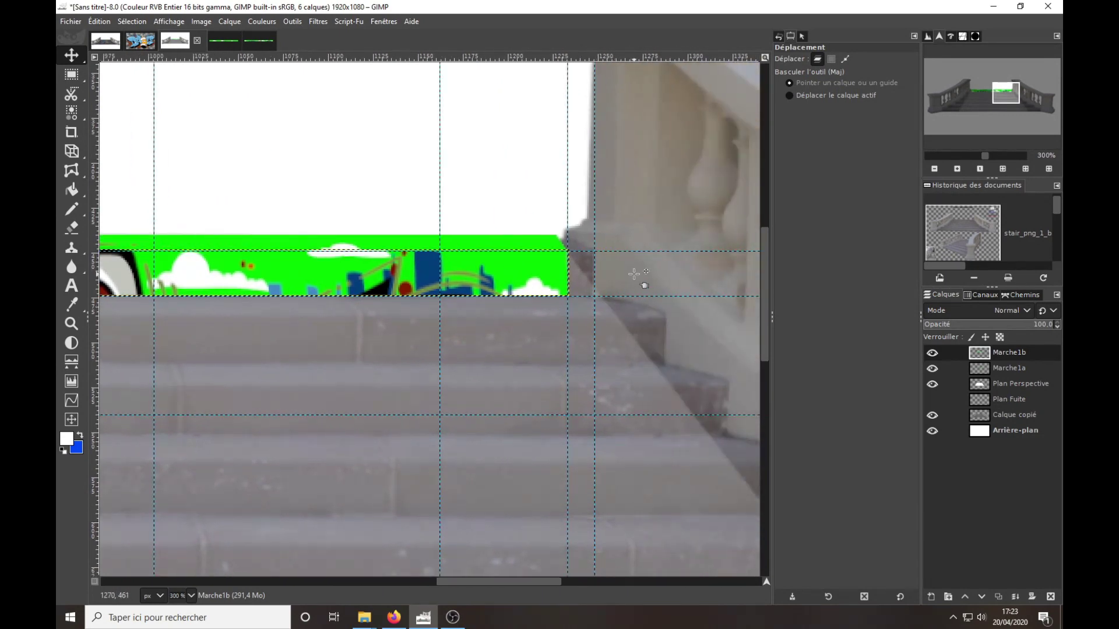
scroll(641, 285, left, 1)
scroll(525, 370, left, 2)
scroll(315, 353, left, 2)
scroll(286, 302, left, 2)
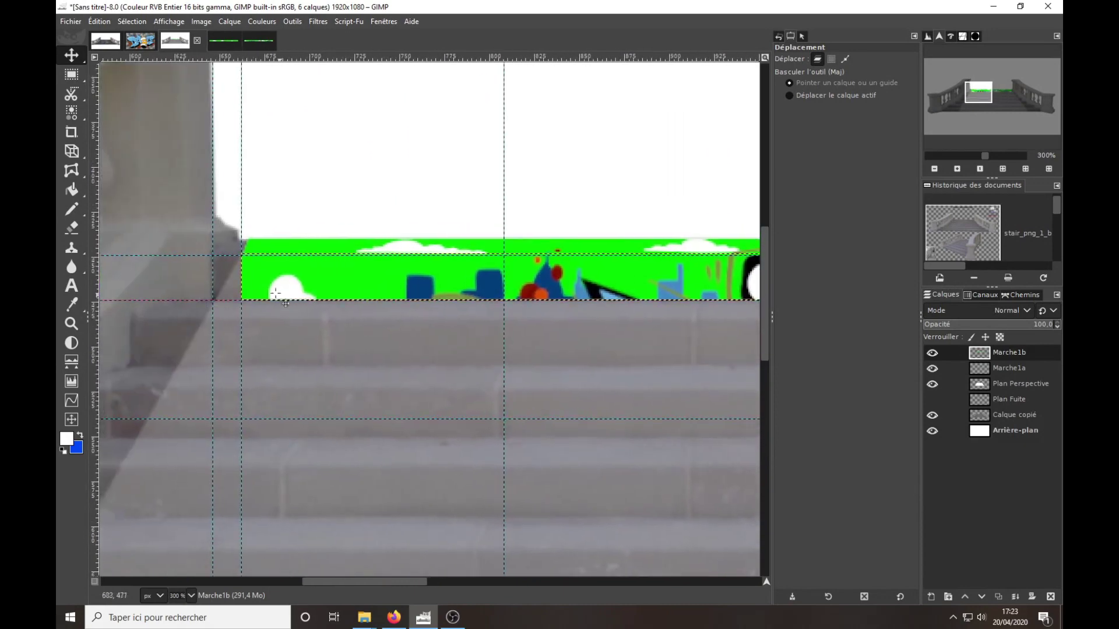
Step: Lower the horizontal guide to the next step and nudge the right vertical guide left
drag(171, 255, 167, 318)
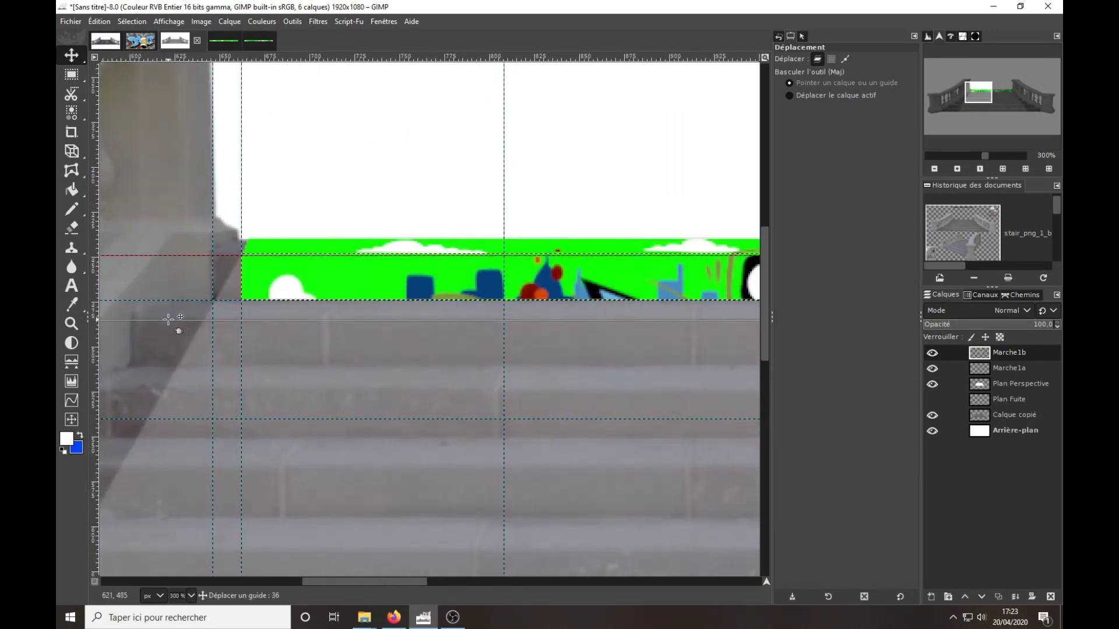
drag(168, 320, 168, 320)
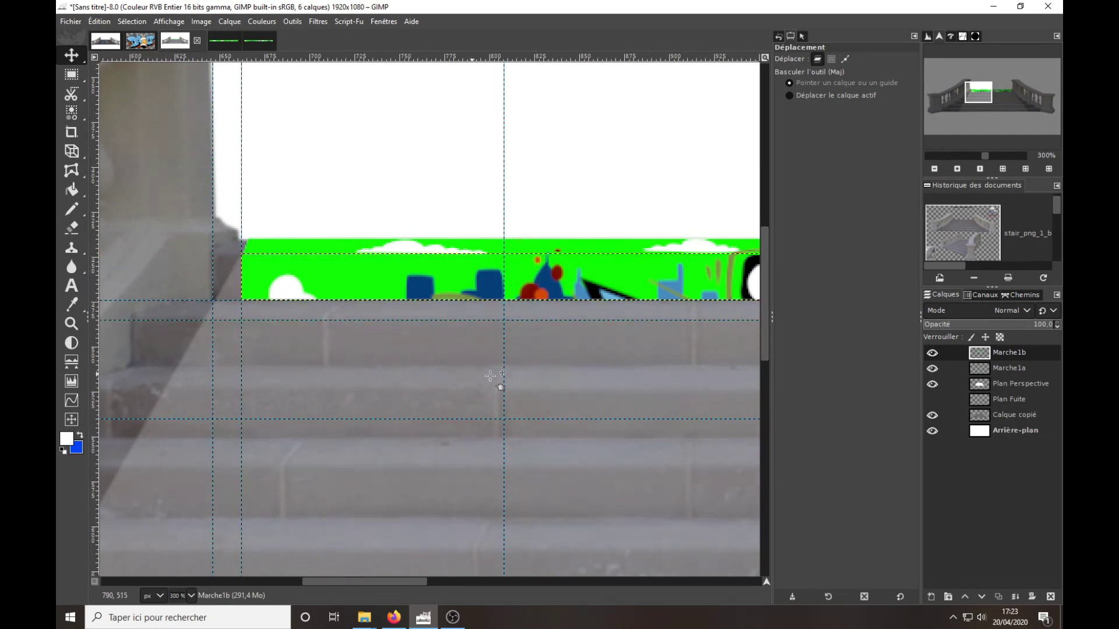
scroll(175, 350, right, 5)
scroll(121, 397, right, 5)
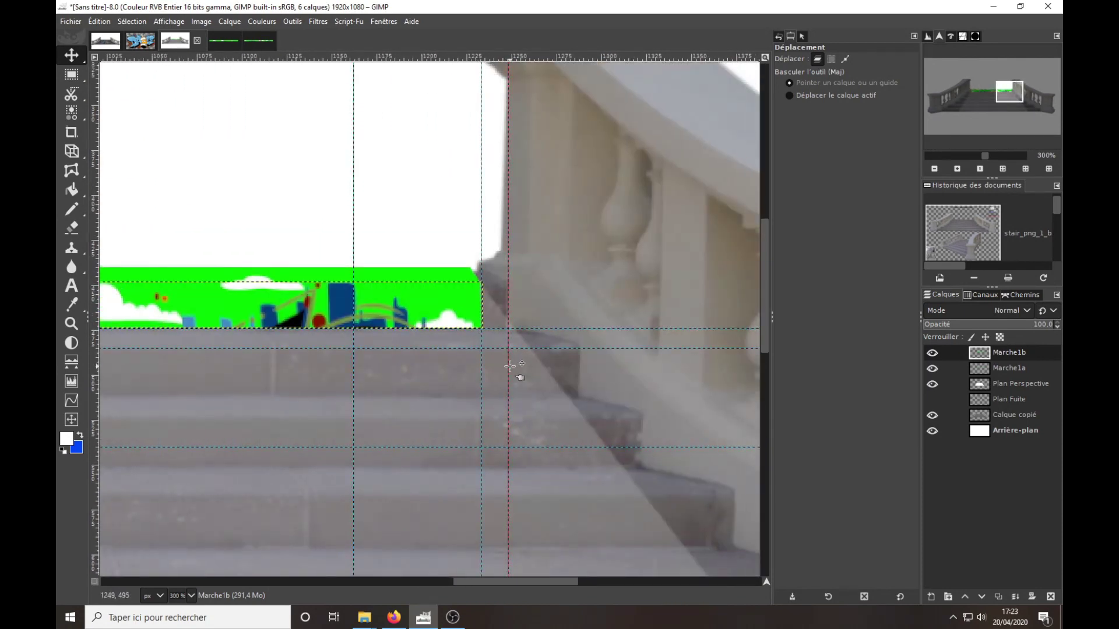
drag(510, 366, 506, 367)
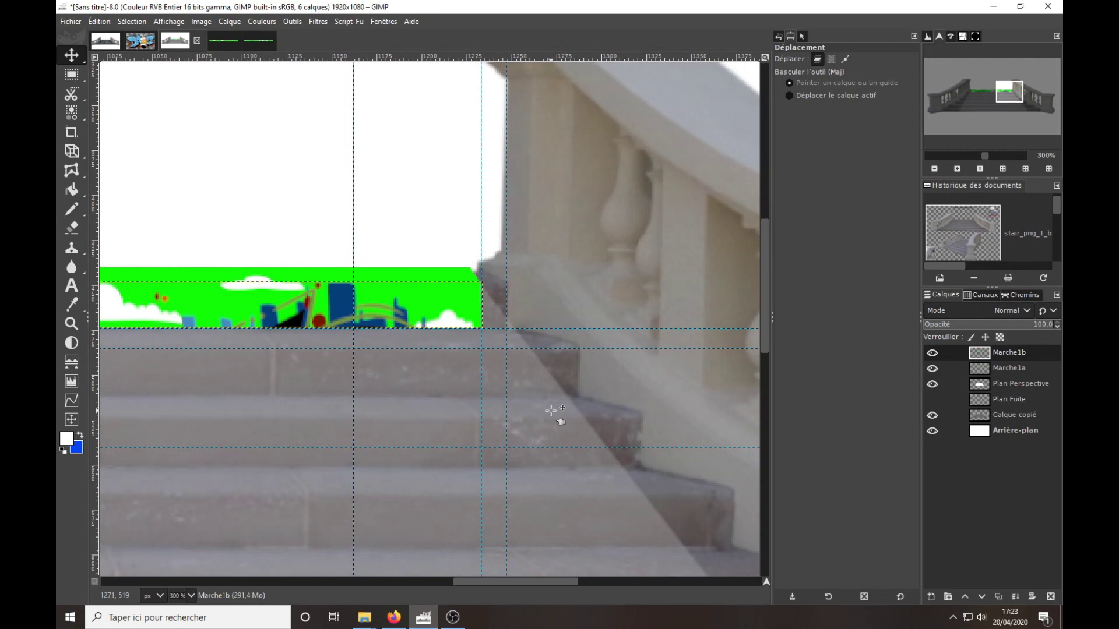
scroll(502, 408, down, 2)
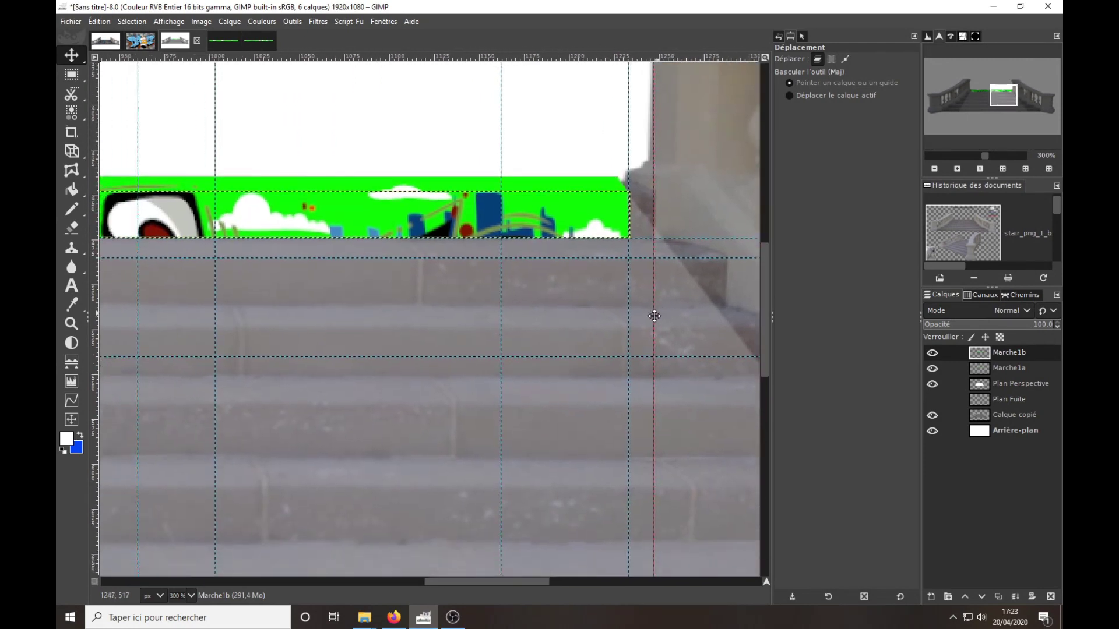
scroll(655, 312, left, 6)
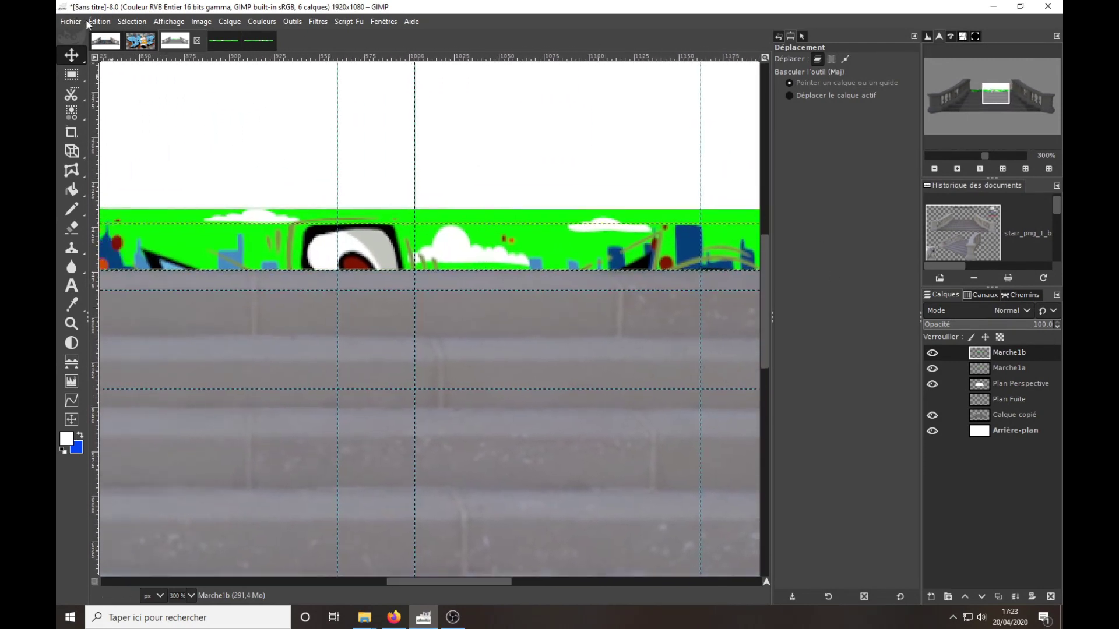
Step: Open graffiti_Marche#2a.xcf
click(76, 23)
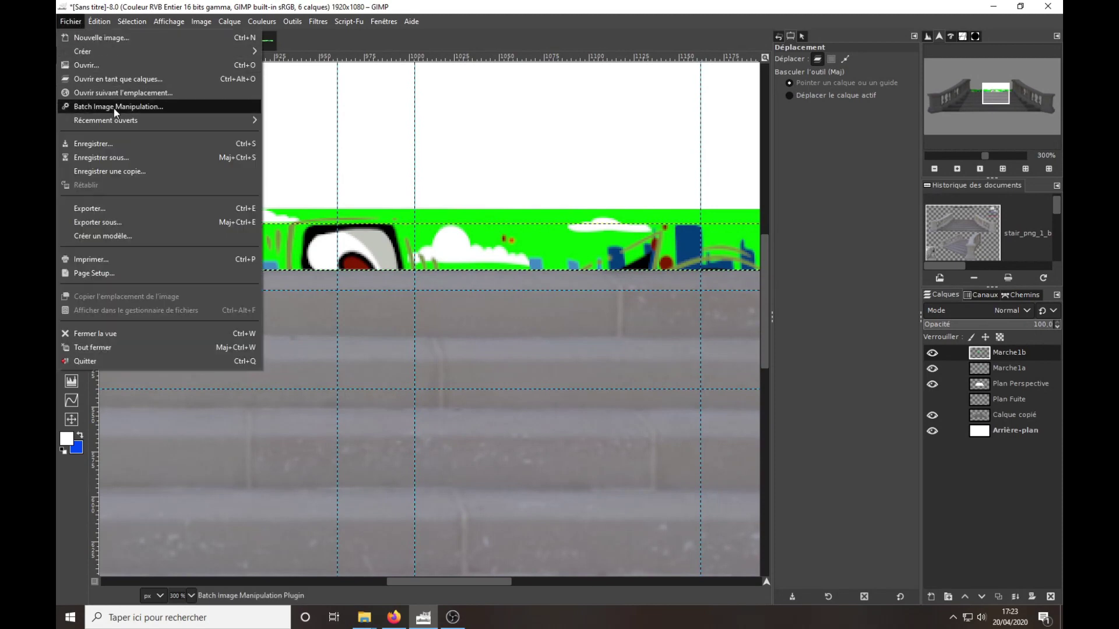
click(110, 66)
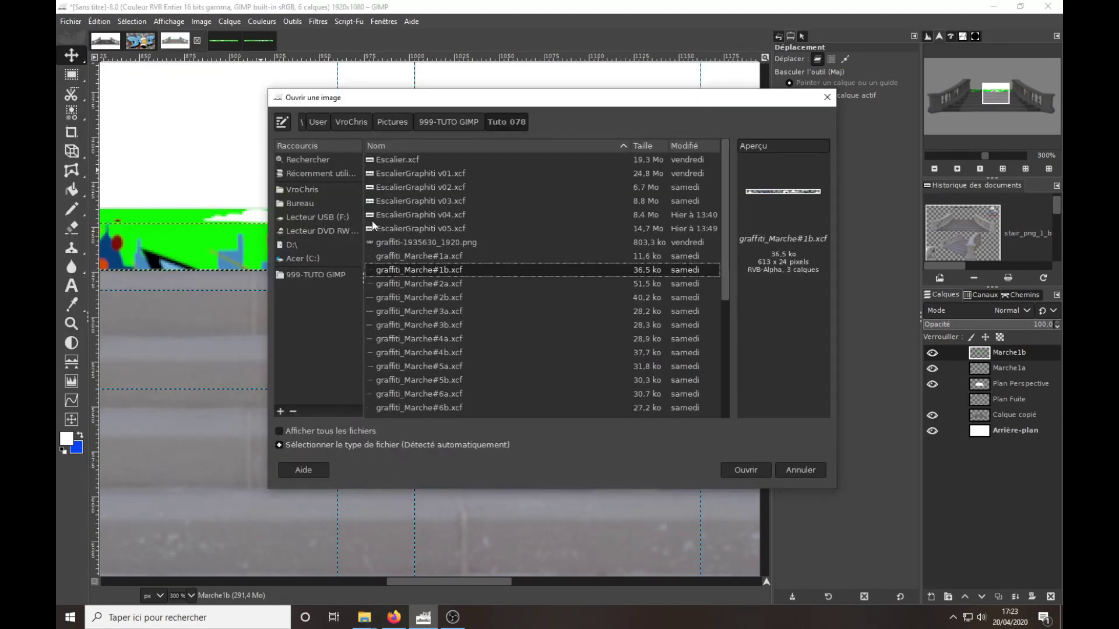
click(432, 286)
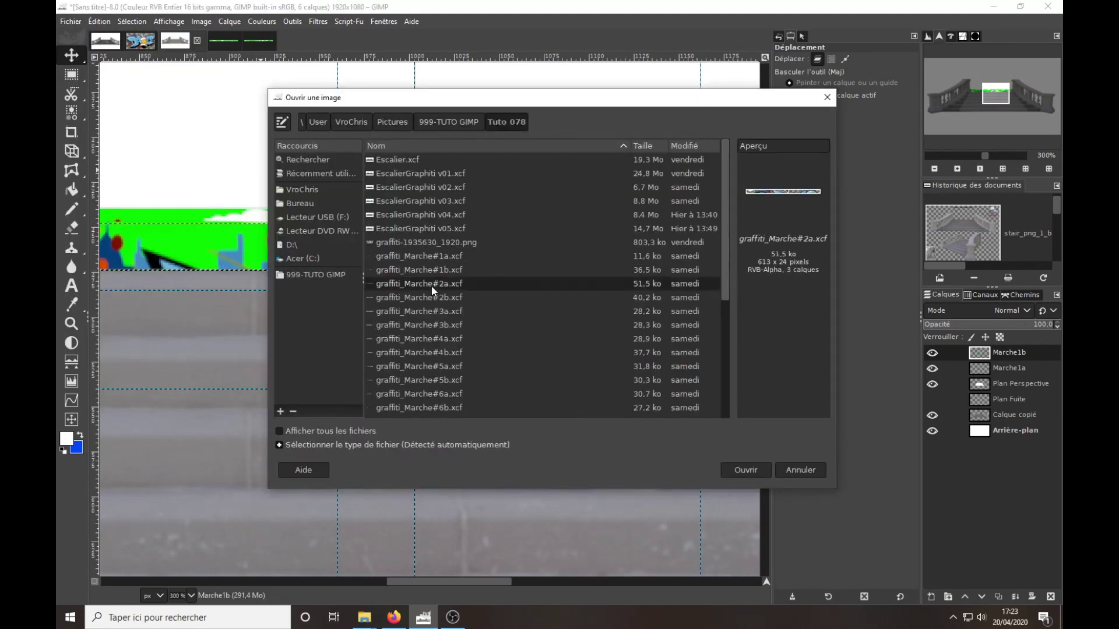
click(758, 471)
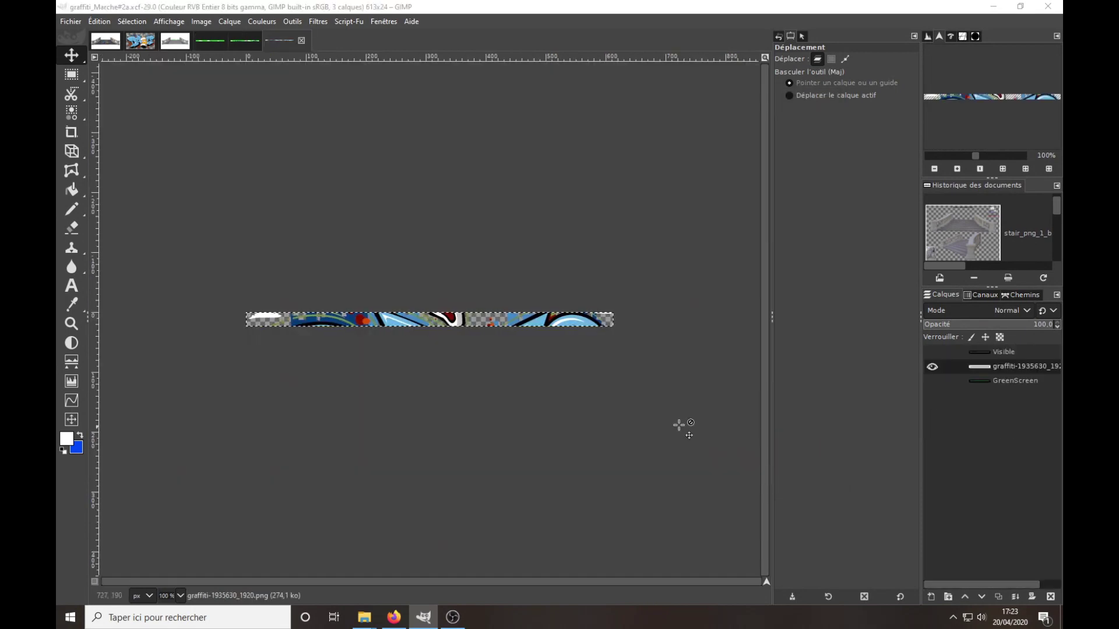
Step: Show and copy its Visible layer, then return to the staircase image
click(932, 352)
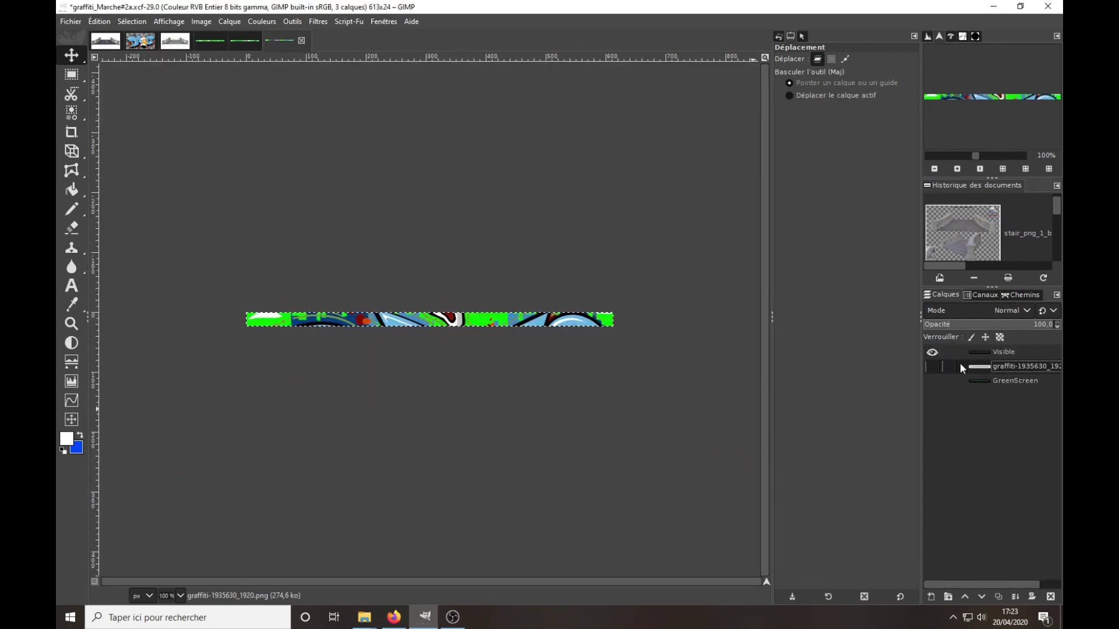
click(1013, 356)
key(ctrl+c)
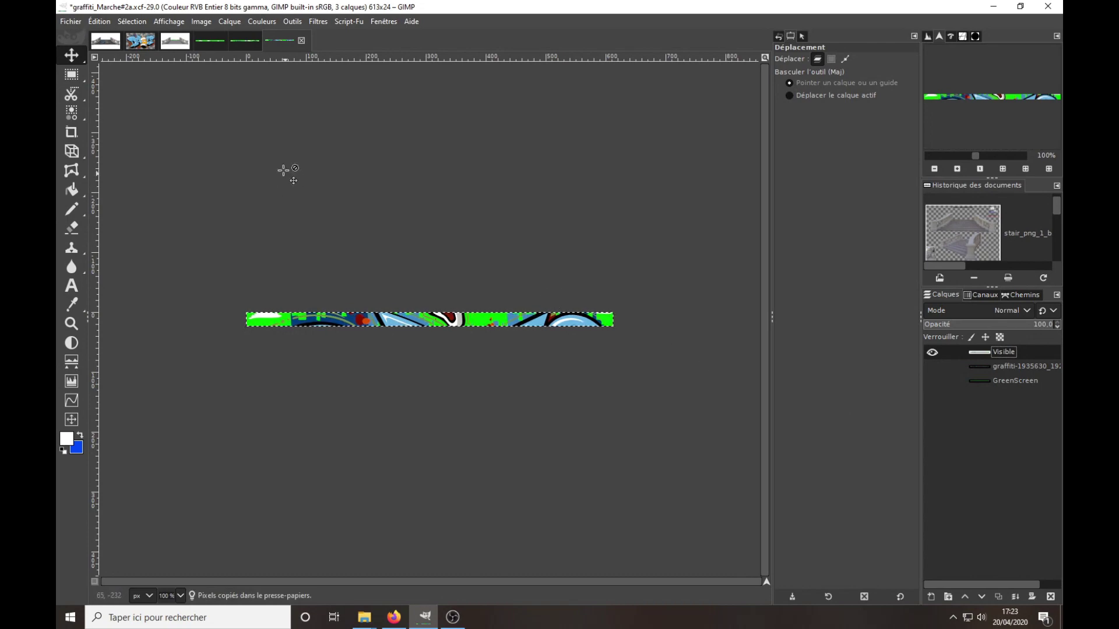
click(178, 45)
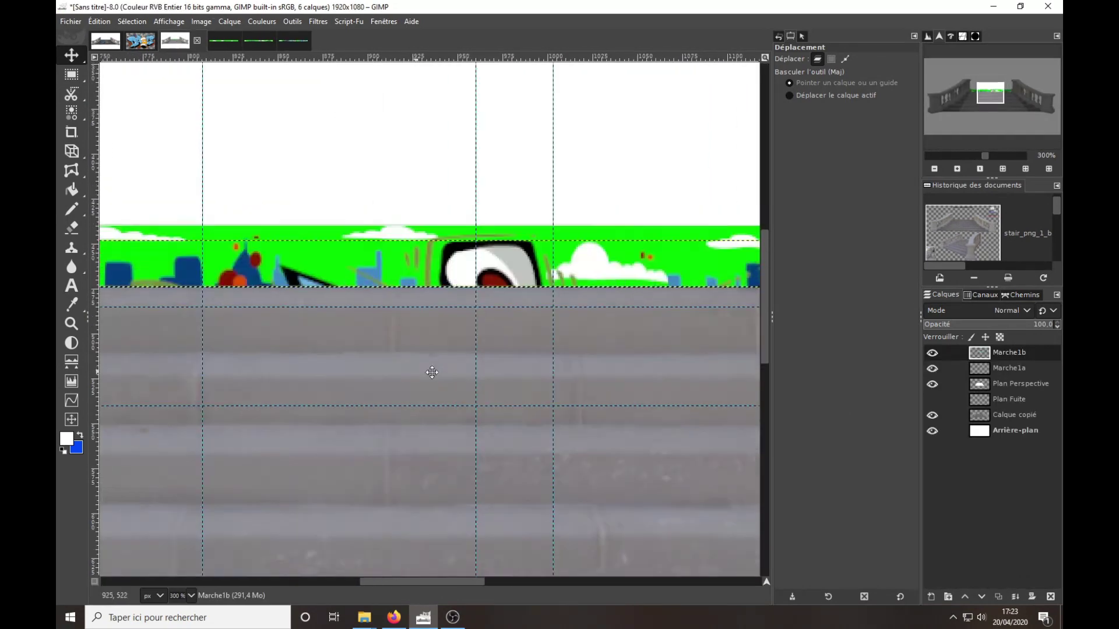
Step: Paste the Marche#2a strip, drag it onto the lower step, and start a perspective warp
scroll(437, 338, left, 5)
key(ctrl+v)
click(818, 58)
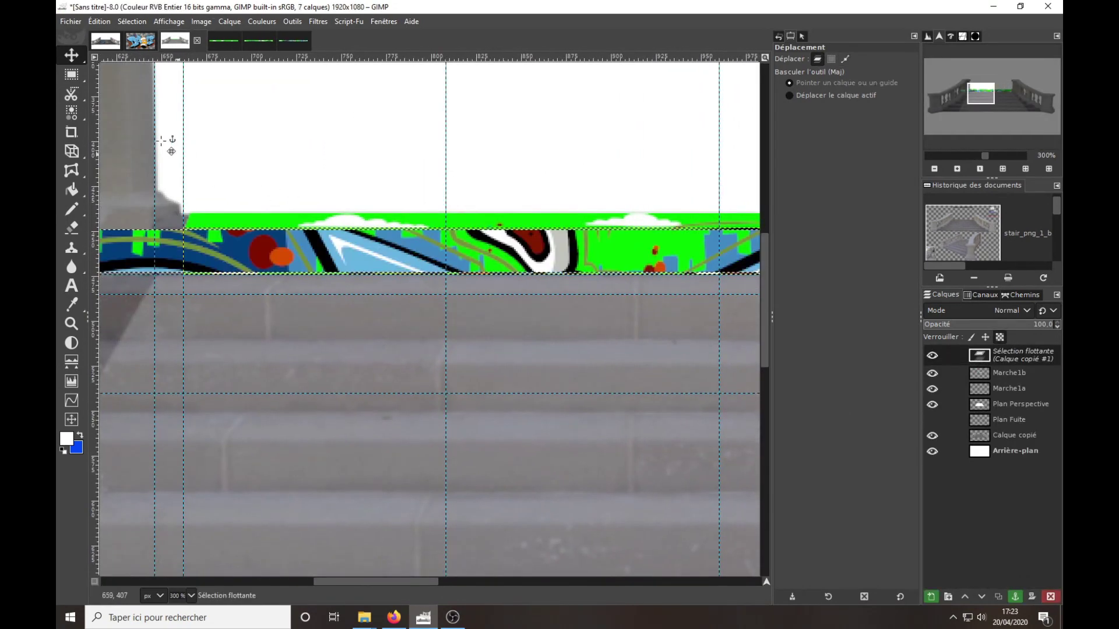
click(840, 96)
mouse_move(497, 250)
mouse_down()
mouse_move(398, 383)
mouse_move(524, 375)
mouse_up()
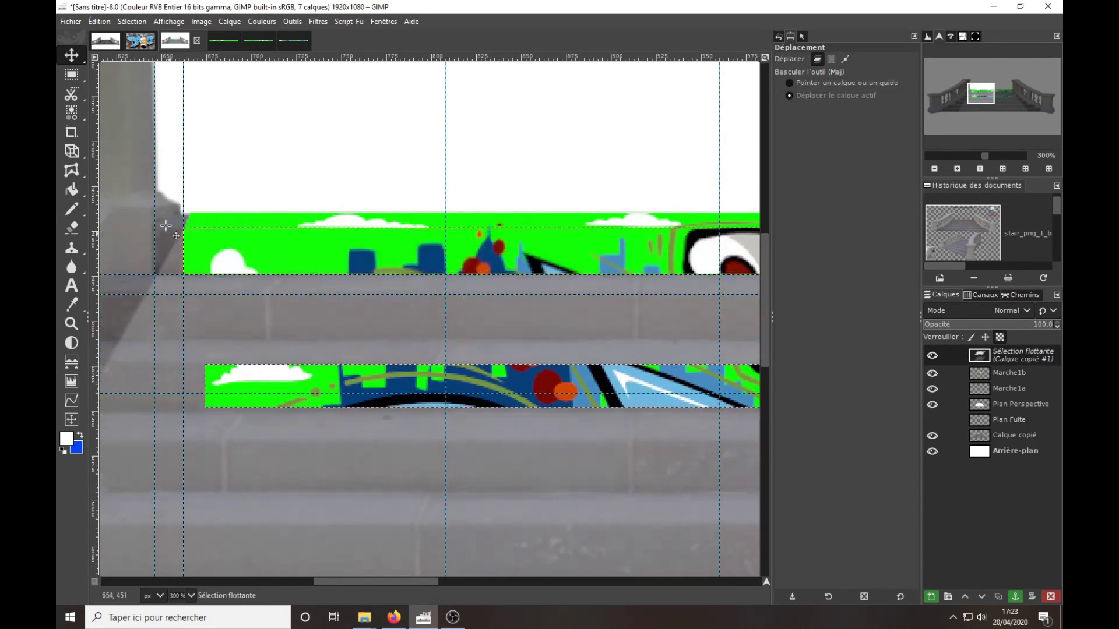
click(71, 151)
click(217, 377)
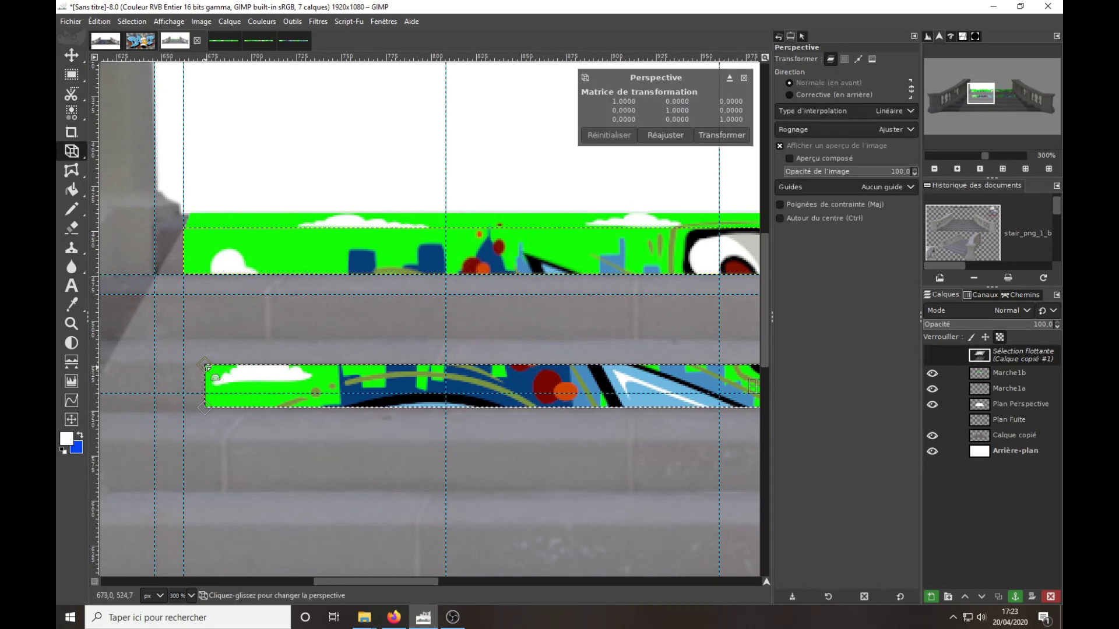
Step: Drag the strip's four corners roughly onto the stair step
drag(205, 365, 181, 279)
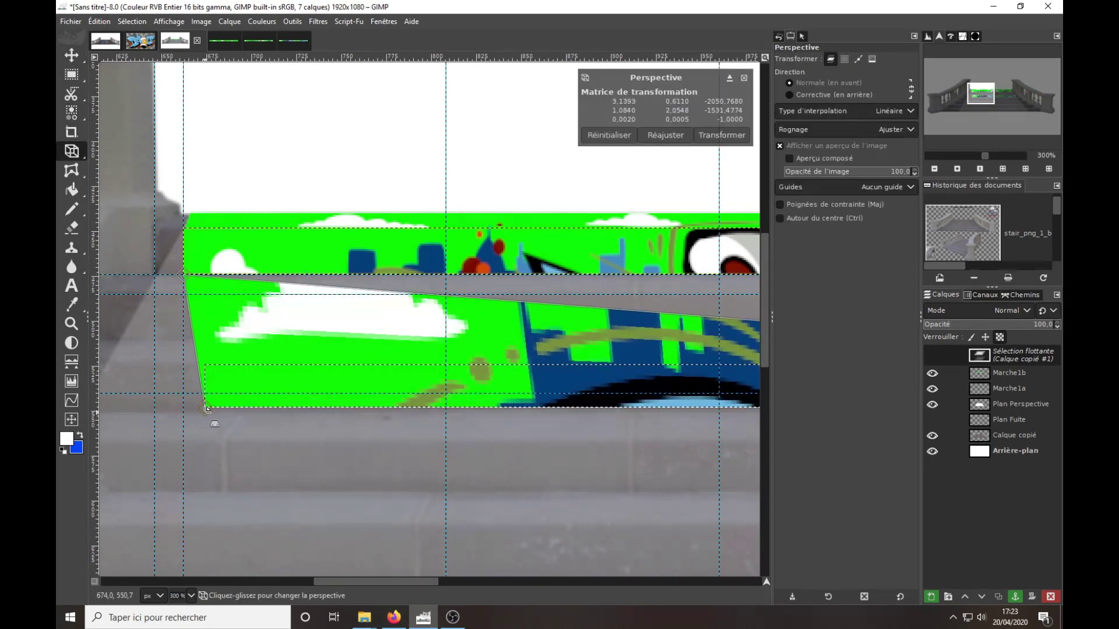
drag(205, 406, 158, 296)
scroll(321, 304, right, 3)
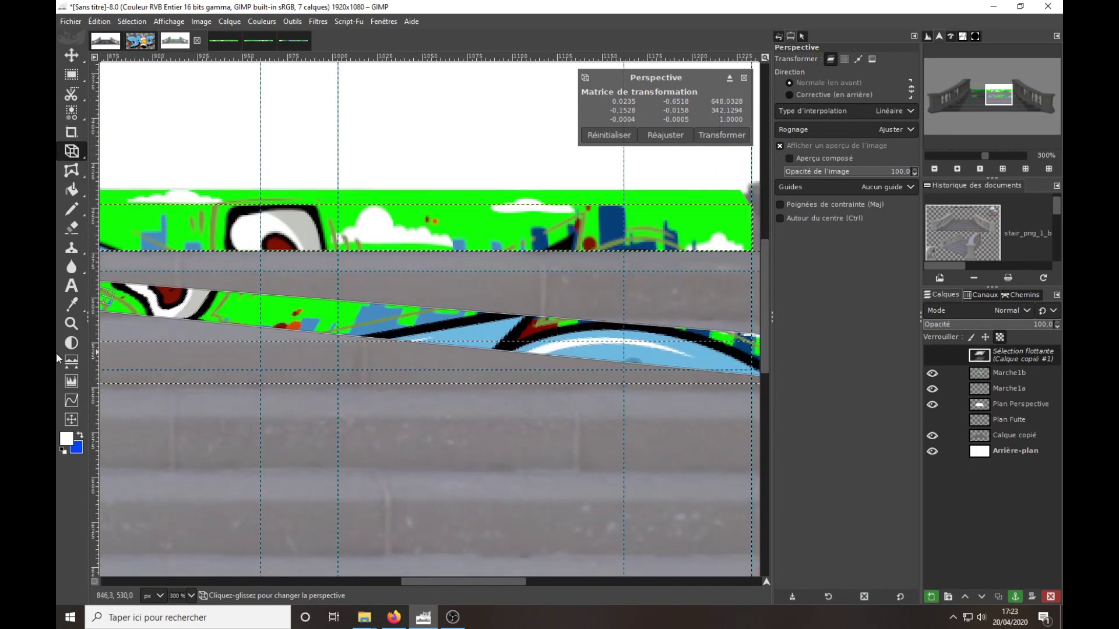
scroll(320, 304, right, 3)
scroll(320, 304, right, 3)
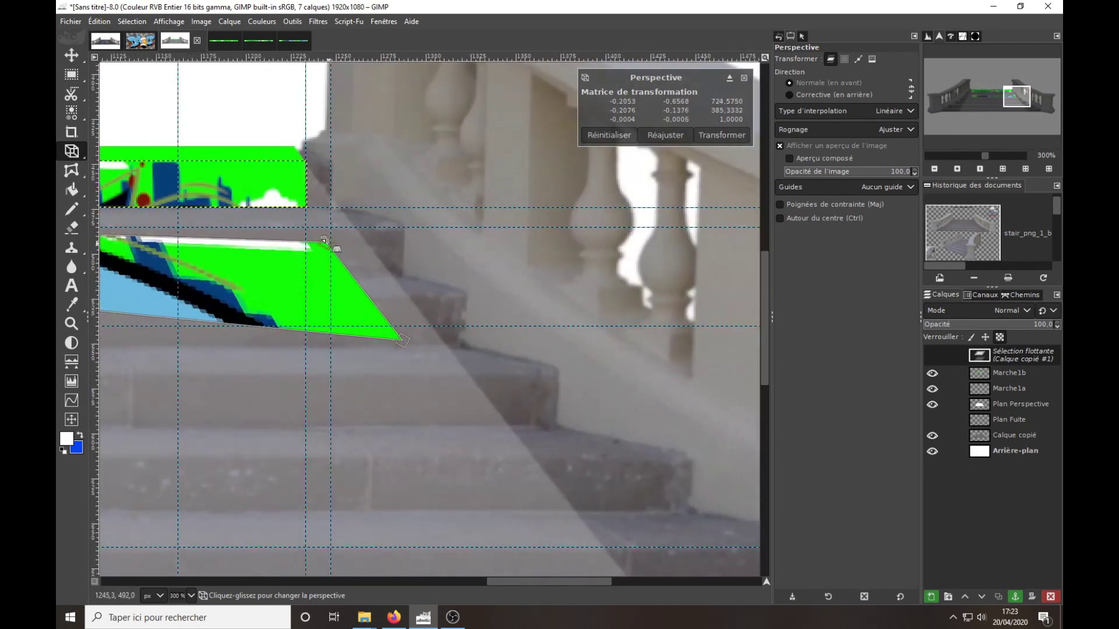
drag(402, 297, 302, 205)
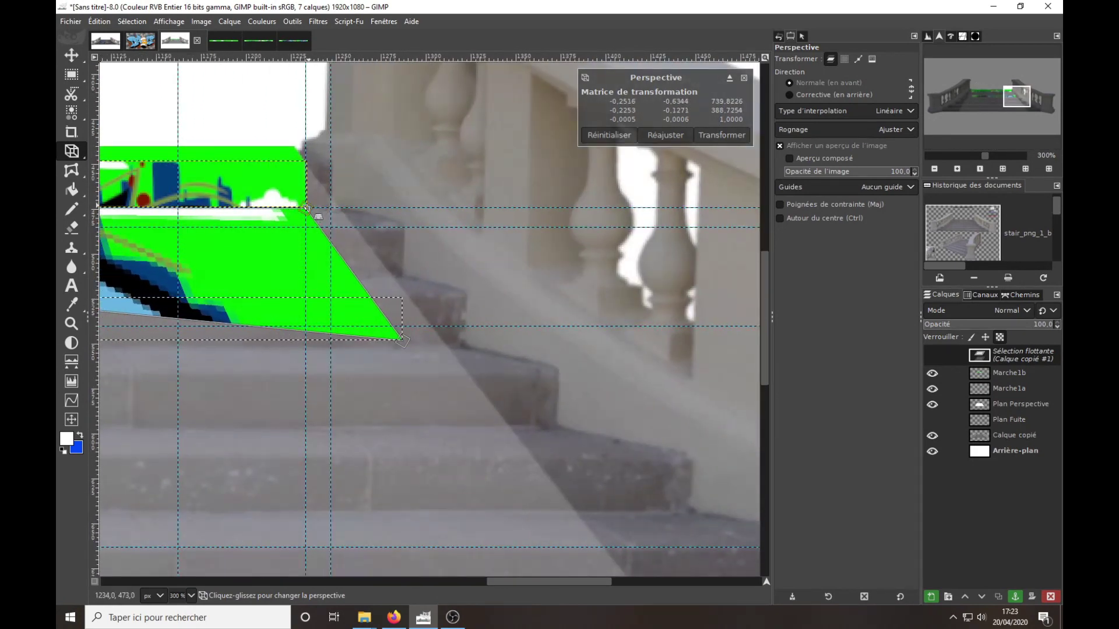
drag(404, 339, 335, 225)
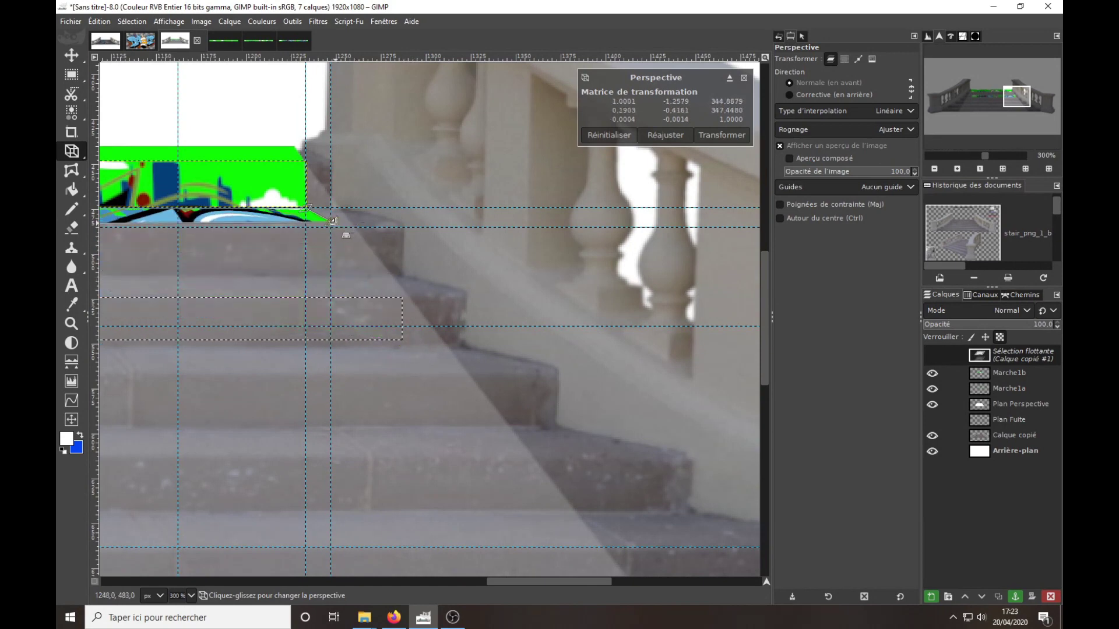
Step: Fine-tune the strip's corners so its sides meet the step edges
scroll(233, 292, left, 5)
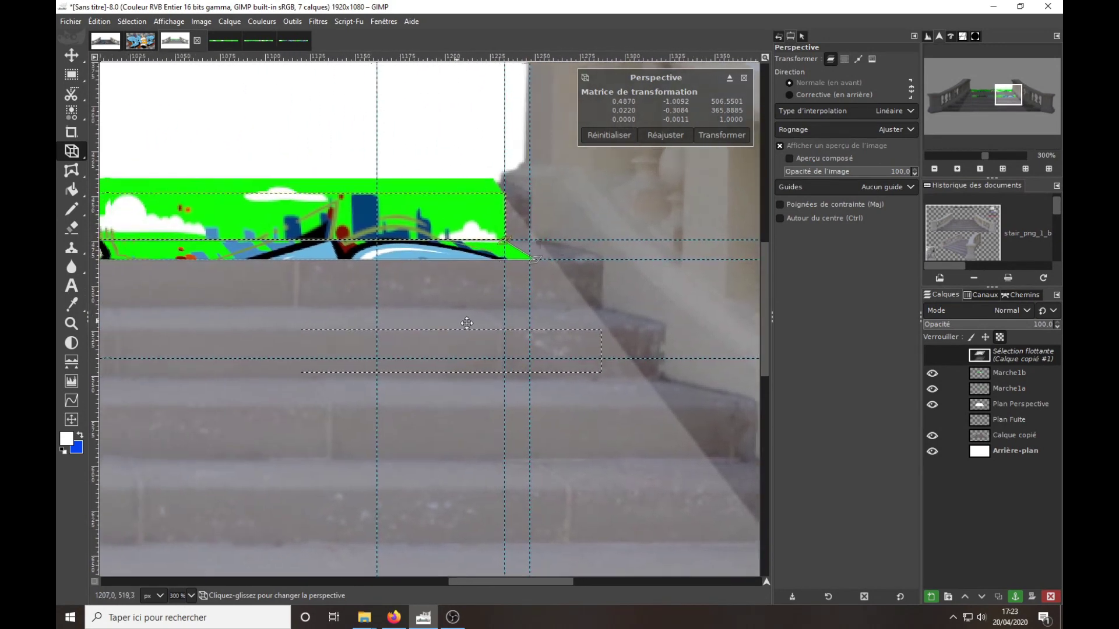
scroll(407, 326, up, 2)
scroll(524, 343, left, 3)
scroll(615, 373, up, 1)
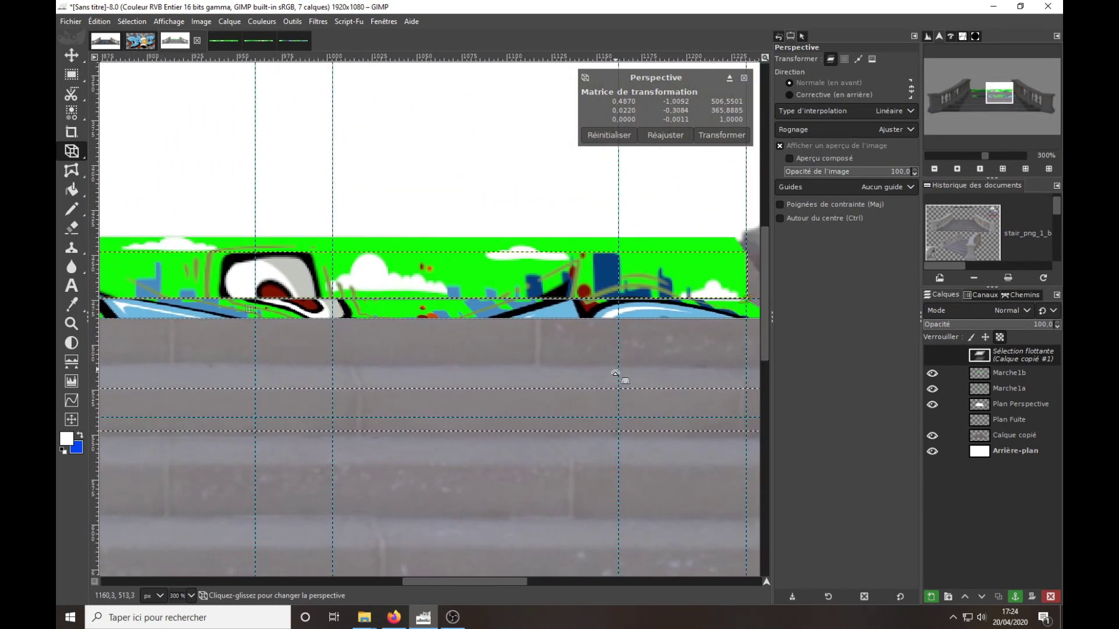
scroll(604, 366, right, 2)
mouse_move(688, 314)
mouse_down()
mouse_move(719, 313)
mouse_move(705, 314)
mouse_up()
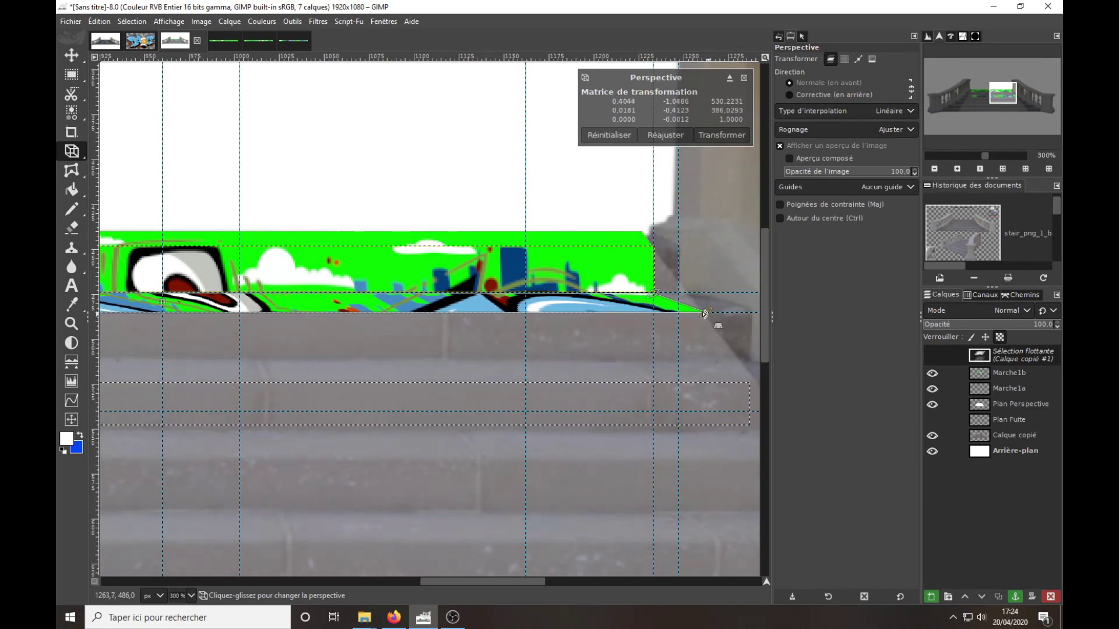
scroll(692, 368, left, 5)
scroll(707, 395, left, 5)
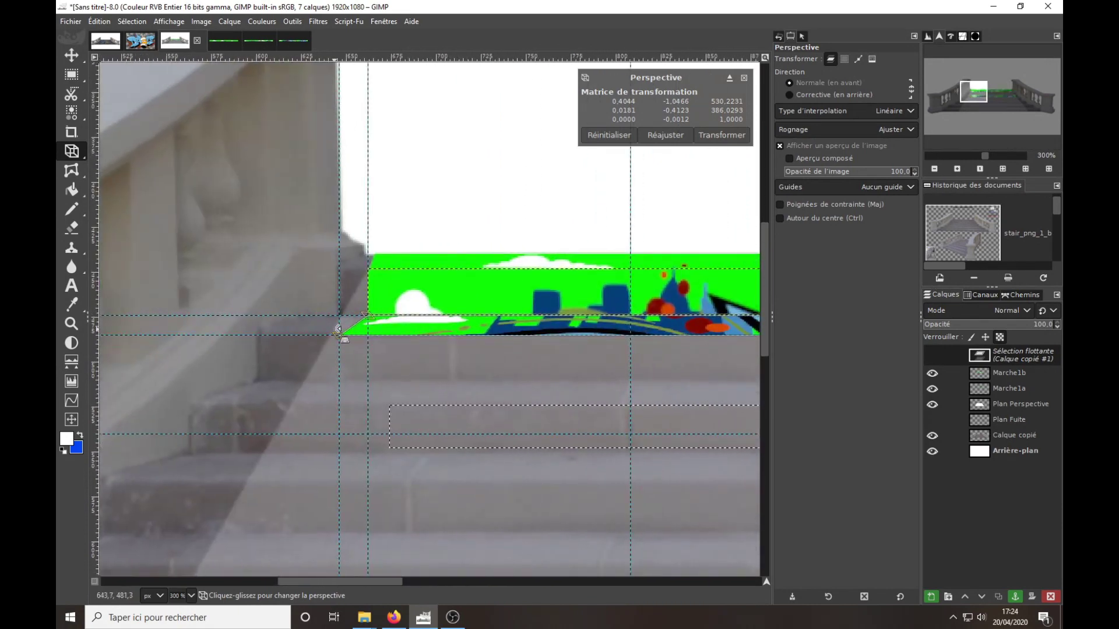
mouse_move(339, 337)
mouse_down()
mouse_move(324, 336)
mouse_move(343, 336)
mouse_up()
scroll(588, 387, right, 3)
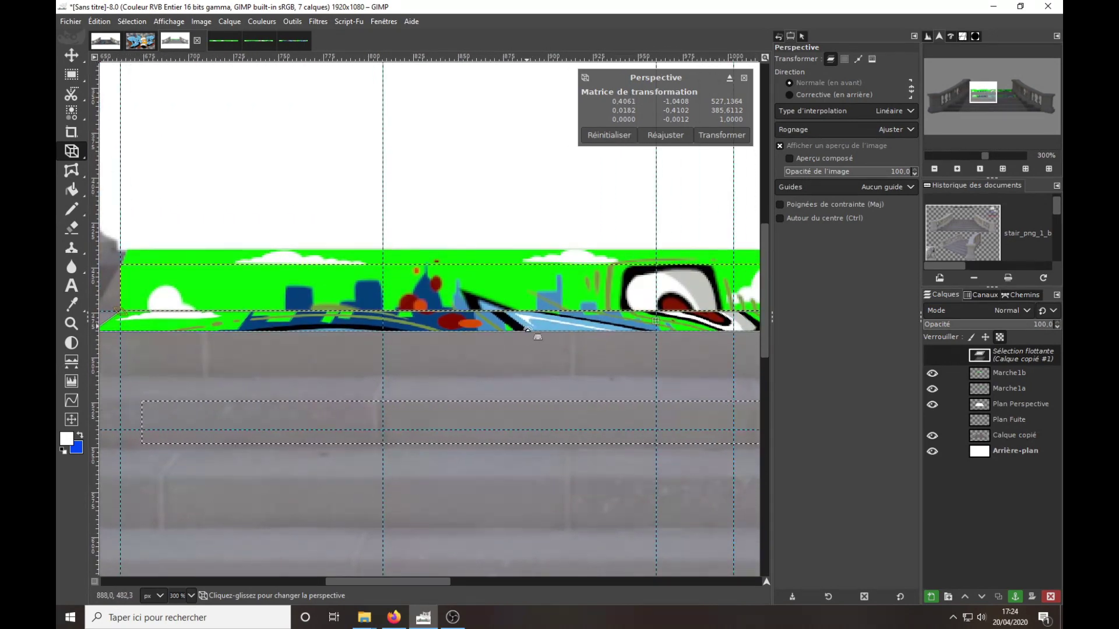
scroll(583, 335, right, 2)
scroll(532, 335, left, 1)
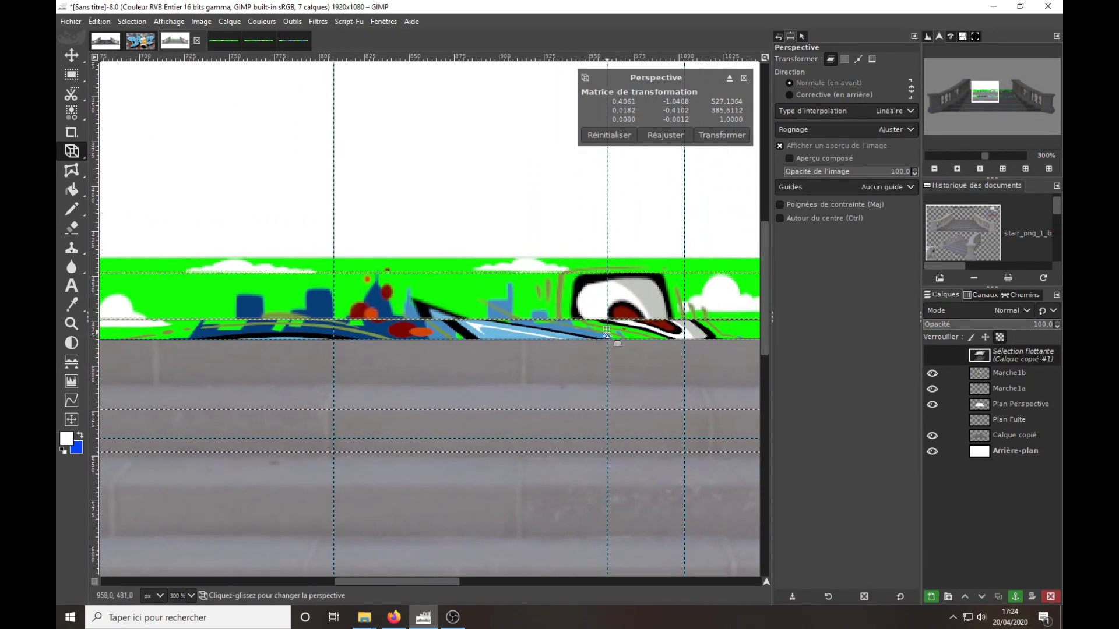
drag(619, 338, 602, 338)
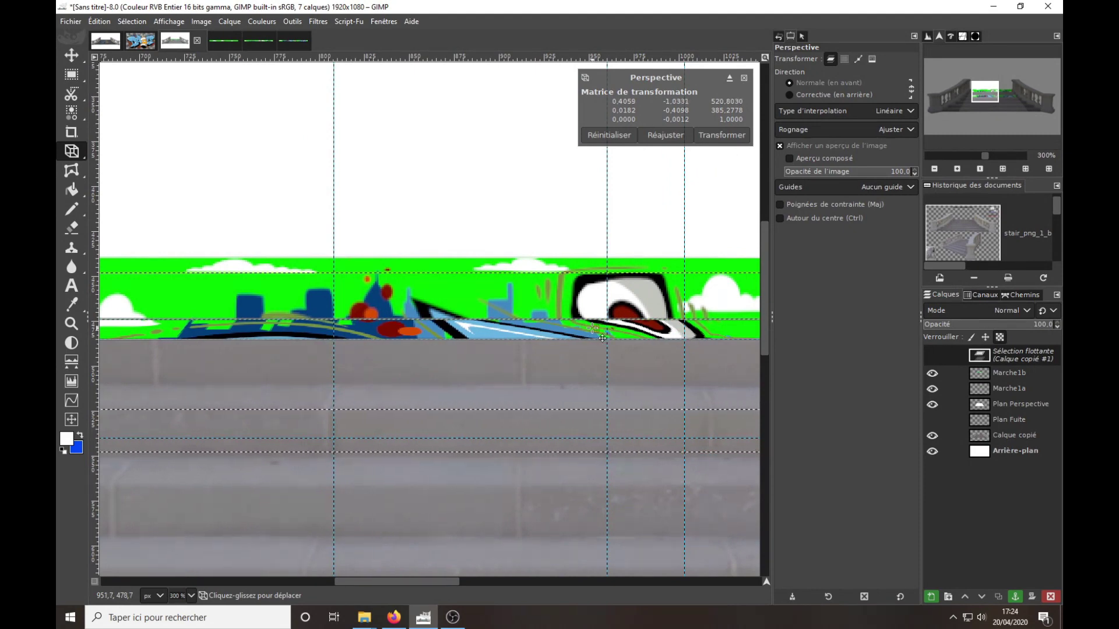
Step: Pull the strip's right corner inward and shift the strip slightly left
scroll(545, 347, right, 2)
scroll(607, 358, right, 2)
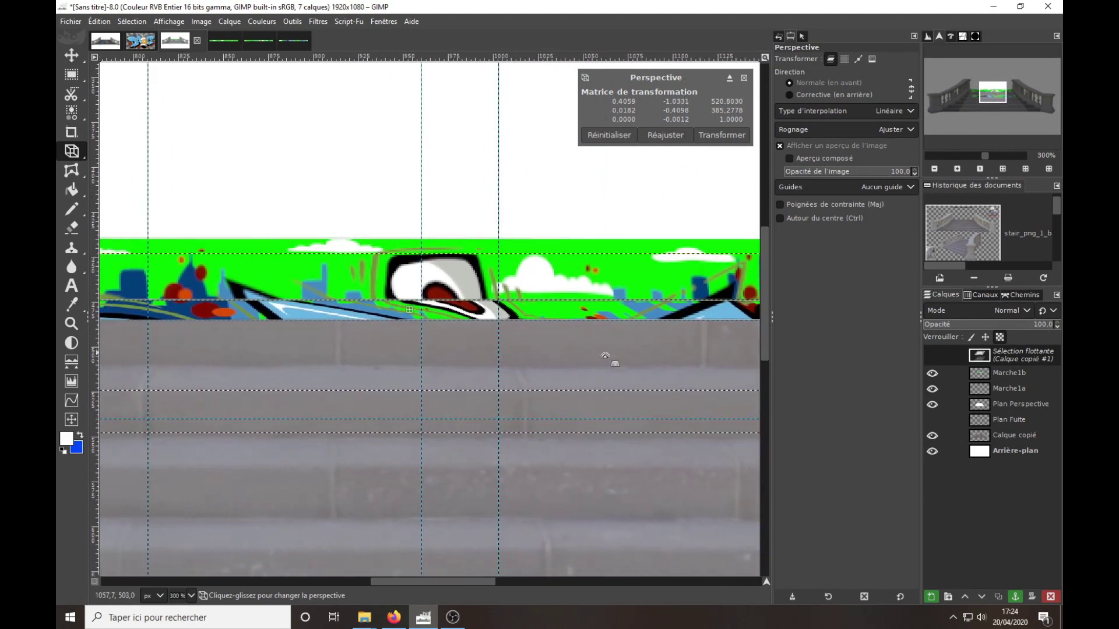
scroll(358, 346, right, 2)
scroll(357, 346, right, 1)
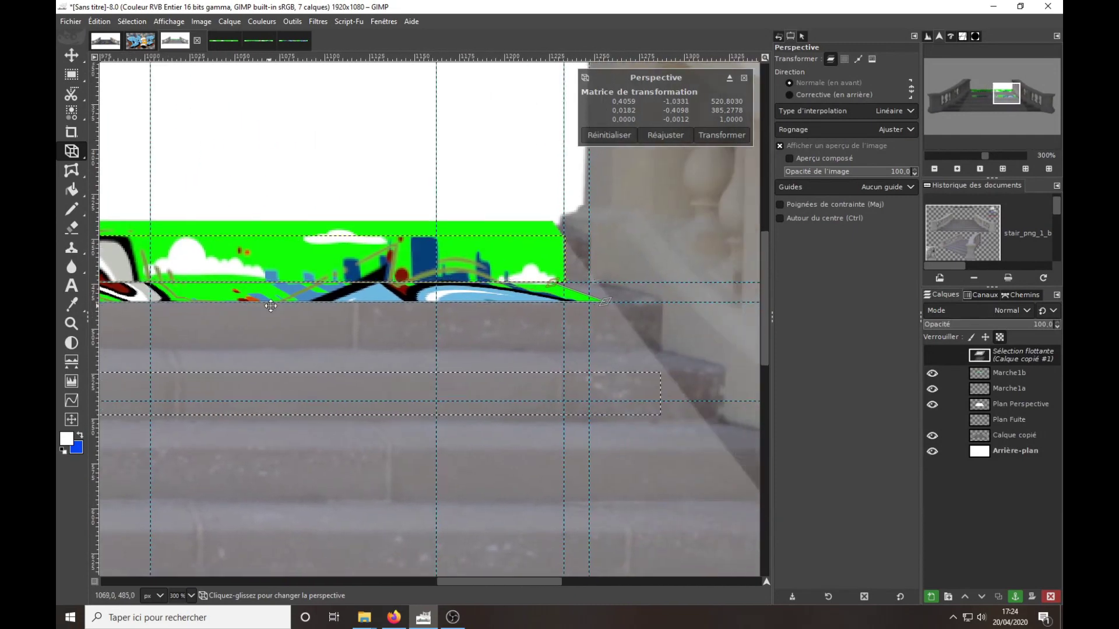
scroll(408, 326, right, 1)
drag(636, 310, 601, 296)
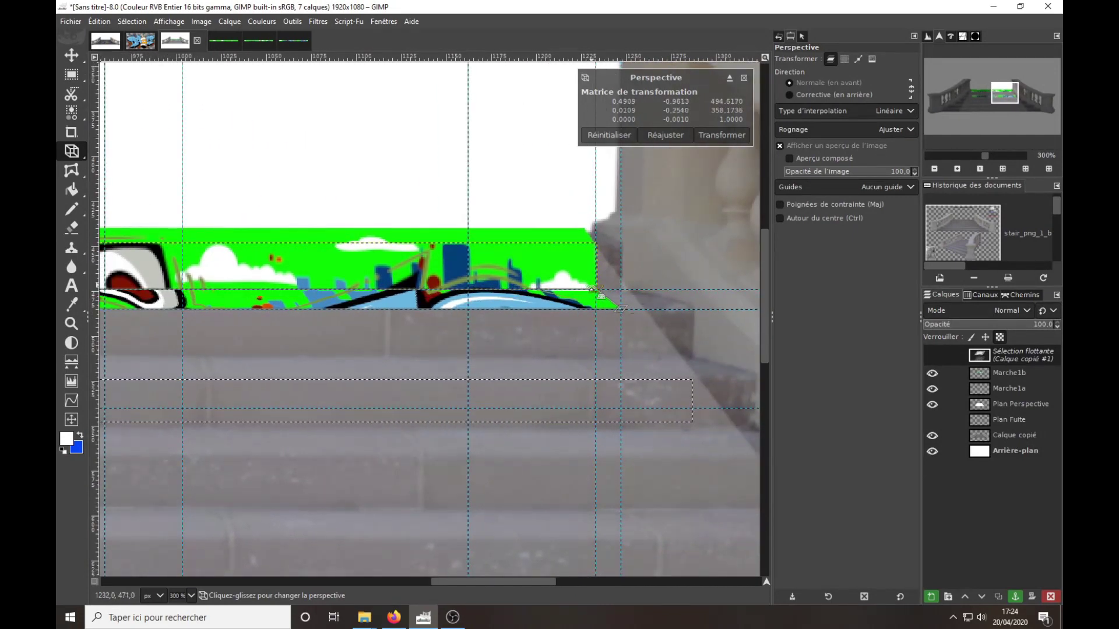
scroll(554, 338, left, 1)
scroll(583, 361, left, 1)
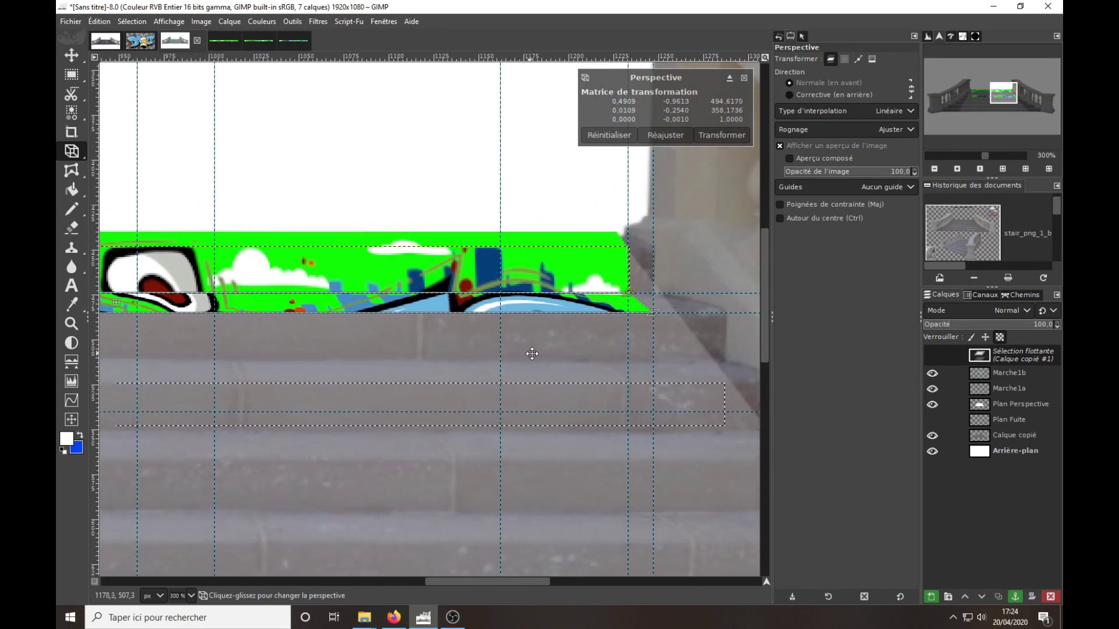
scroll(593, 367, left, 1)
scroll(571, 365, left, 1)
scroll(560, 367, left, 1)
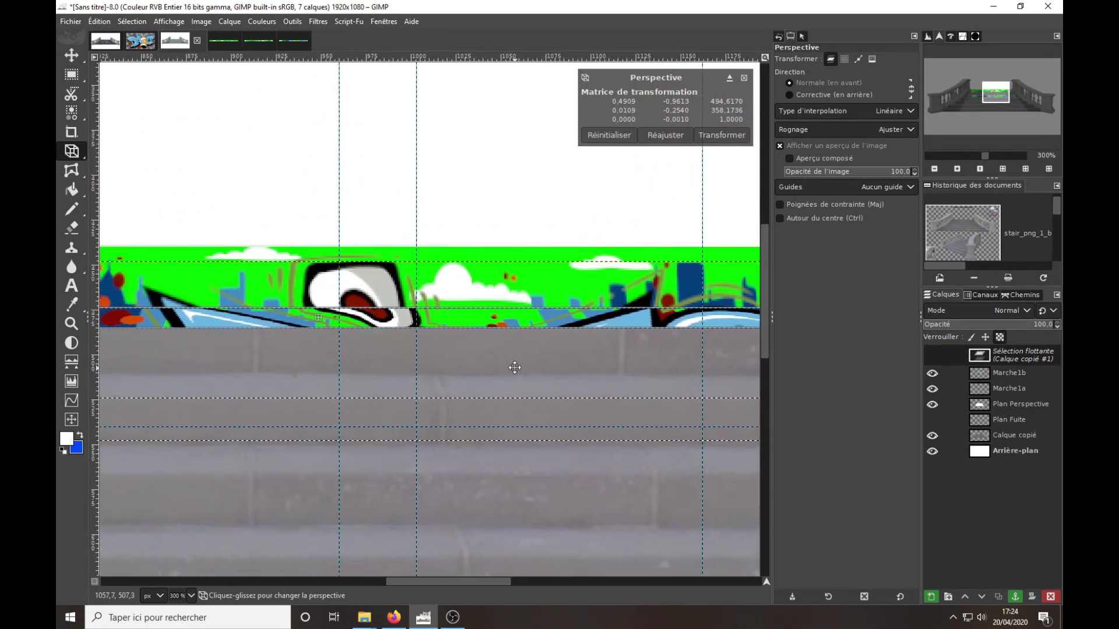
scroll(554, 372, left, 1)
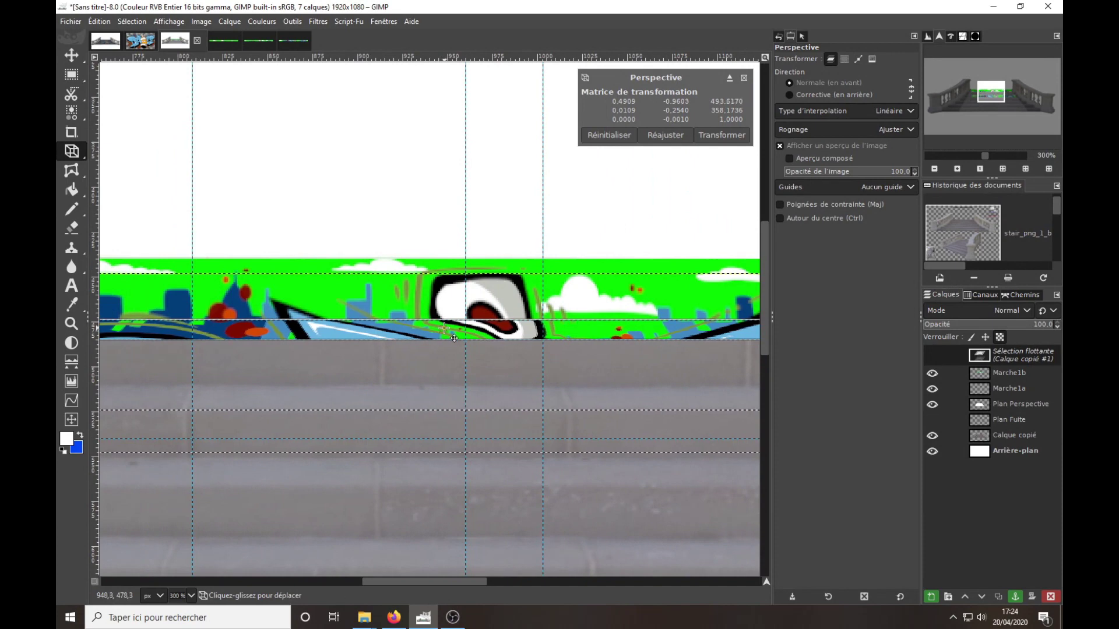
drag(455, 338, 449, 340)
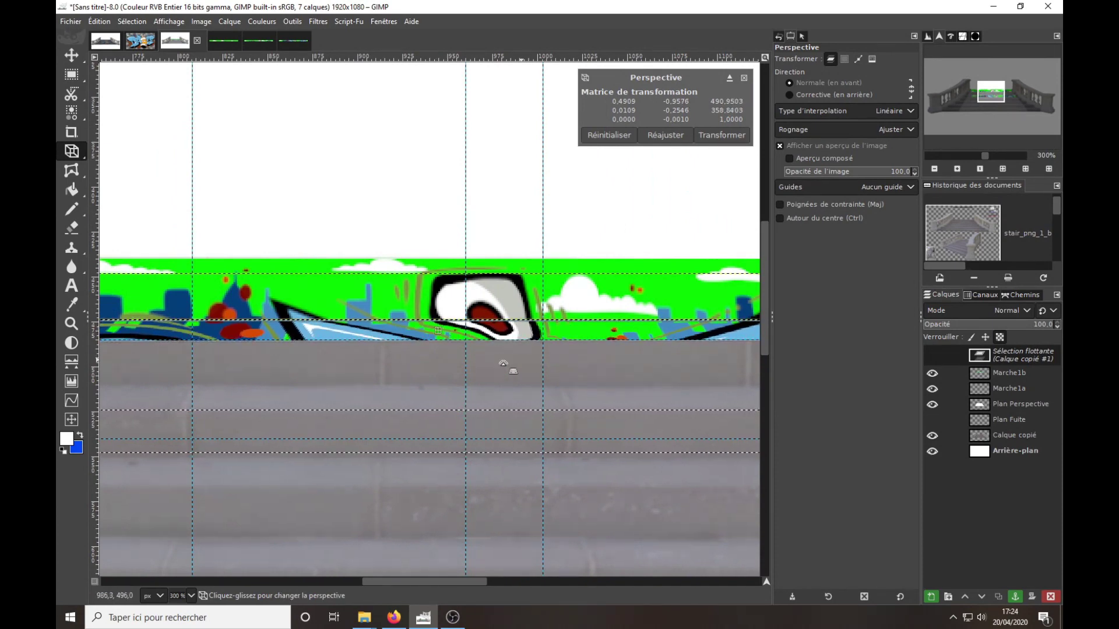
Step: Adjust the upper-left and lower-right corners to the step's ends and apply the warp
scroll(506, 367, left, 2)
scroll(641, 402, left, 3)
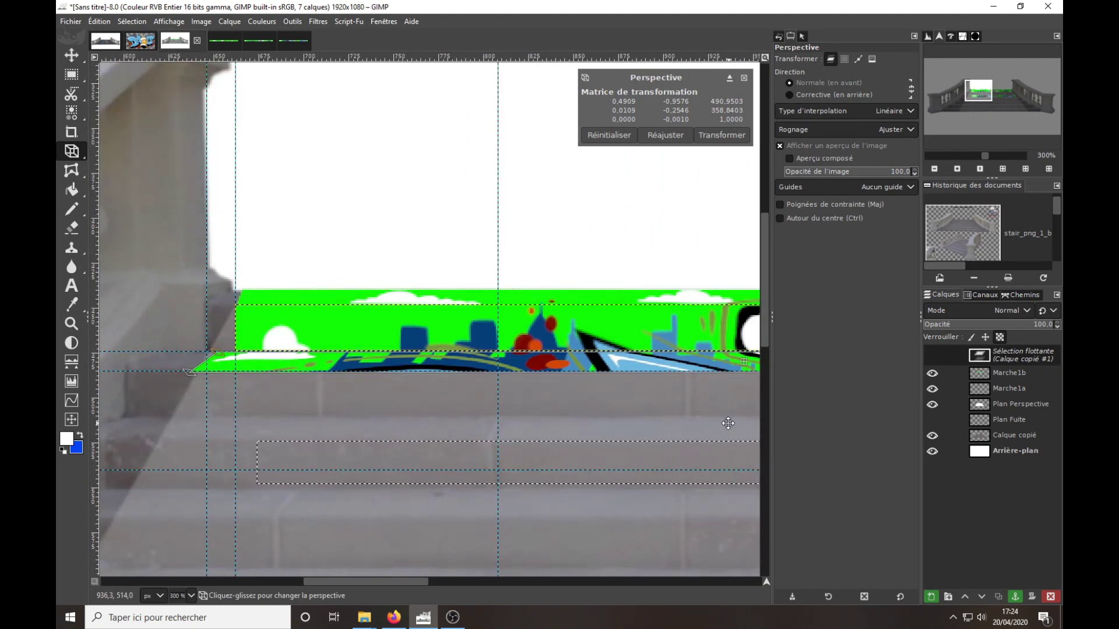
scroll(724, 419, right, 1)
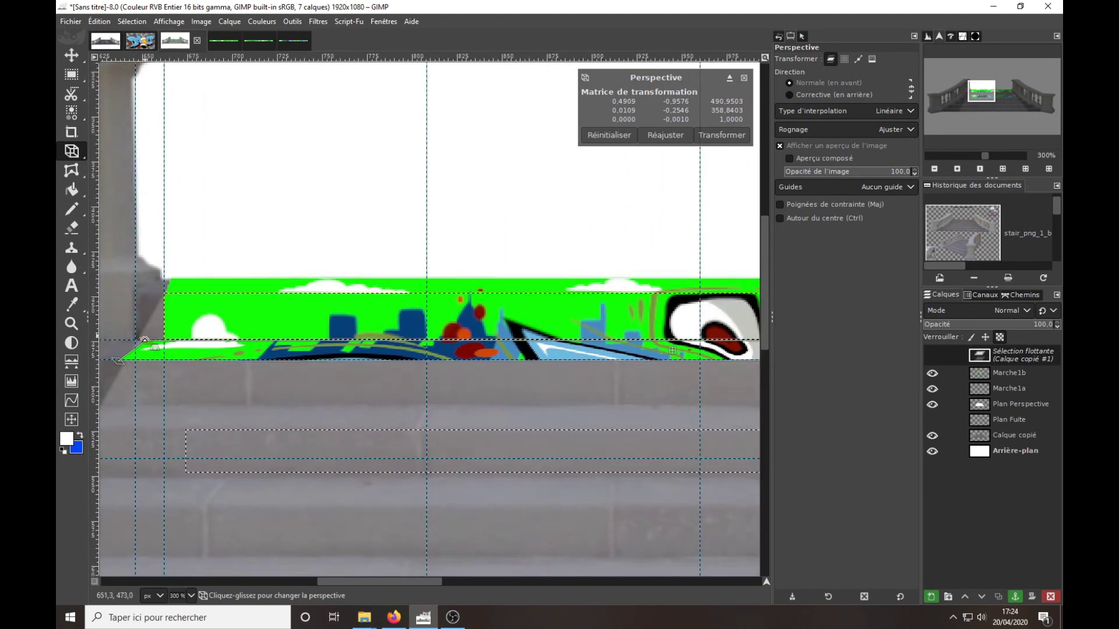
mouse_move(145, 339)
mouse_down()
mouse_move(159, 340)
mouse_move(135, 356)
mouse_up()
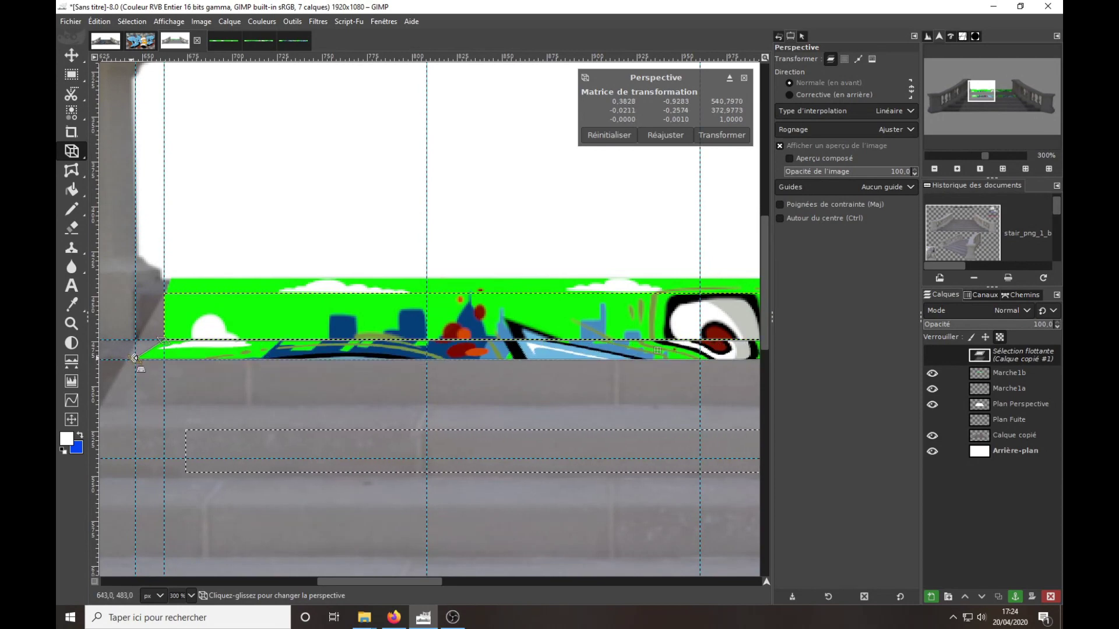
scroll(134, 357, right, 10)
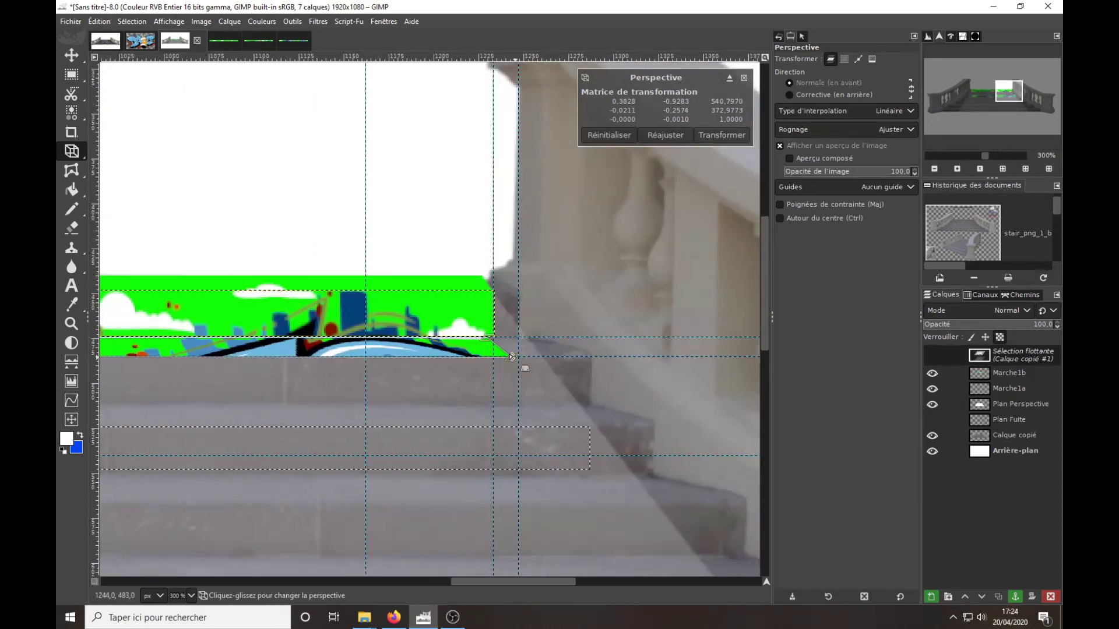
mouse_move(489, 338)
mouse_down()
mouse_move(531, 357)
mouse_move(513, 357)
mouse_up()
scroll(624, 399, left, 5)
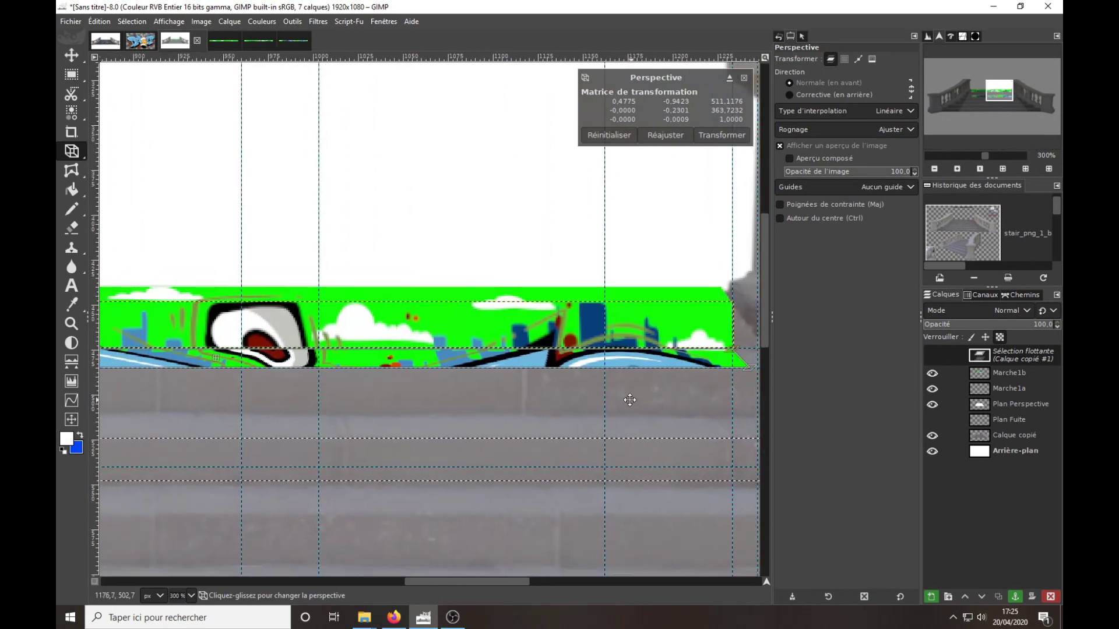
scroll(574, 386, left, 3)
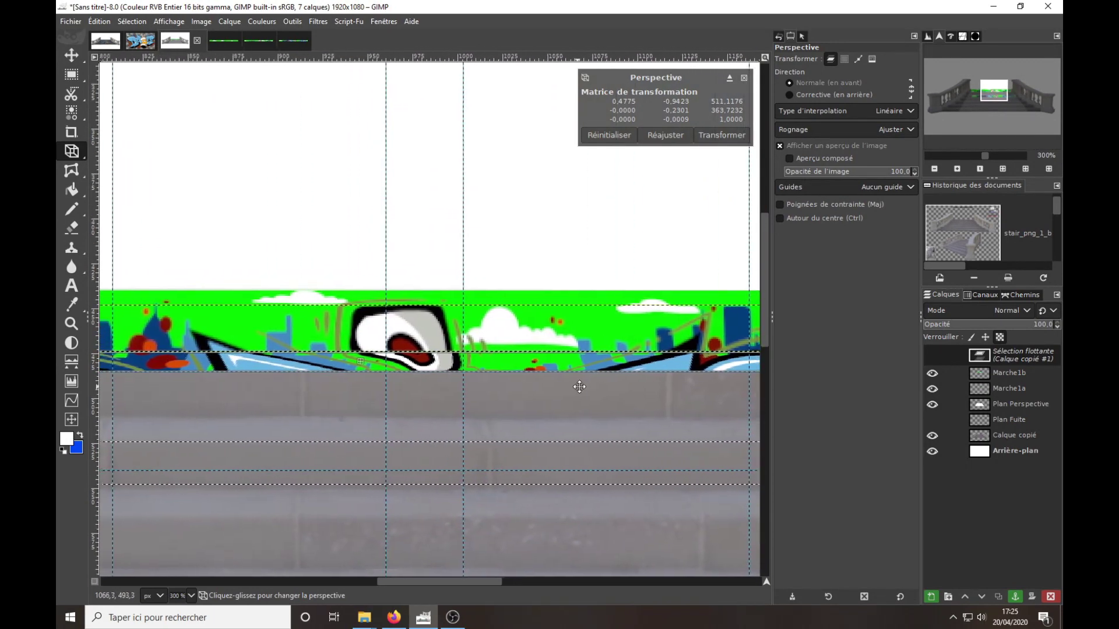
scroll(573, 387, left, 2)
scroll(498, 396, left, 2)
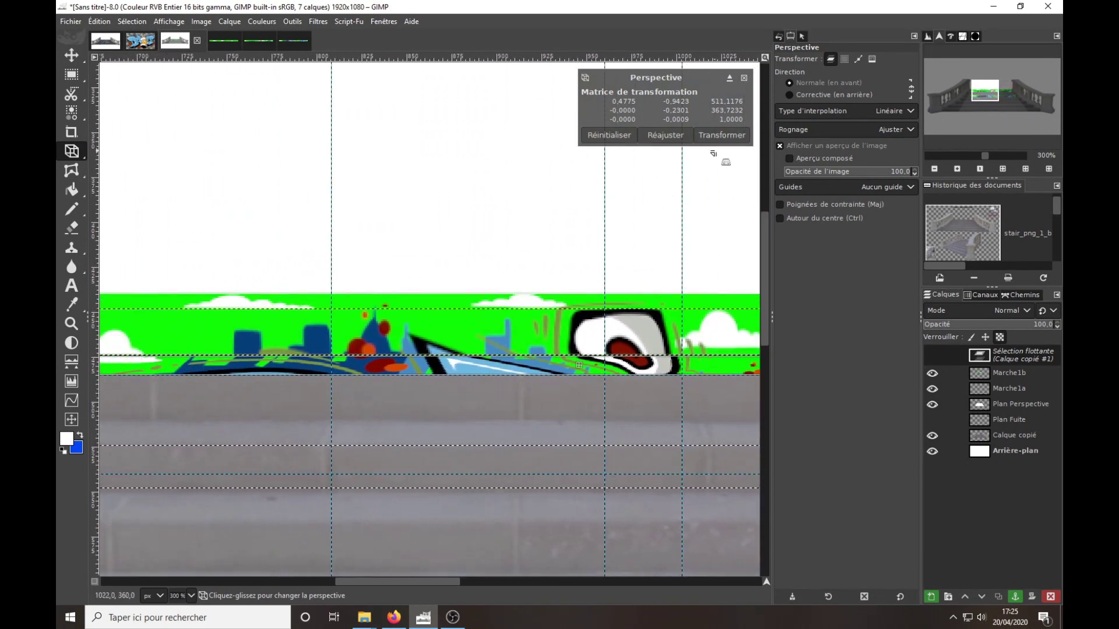
click(722, 135)
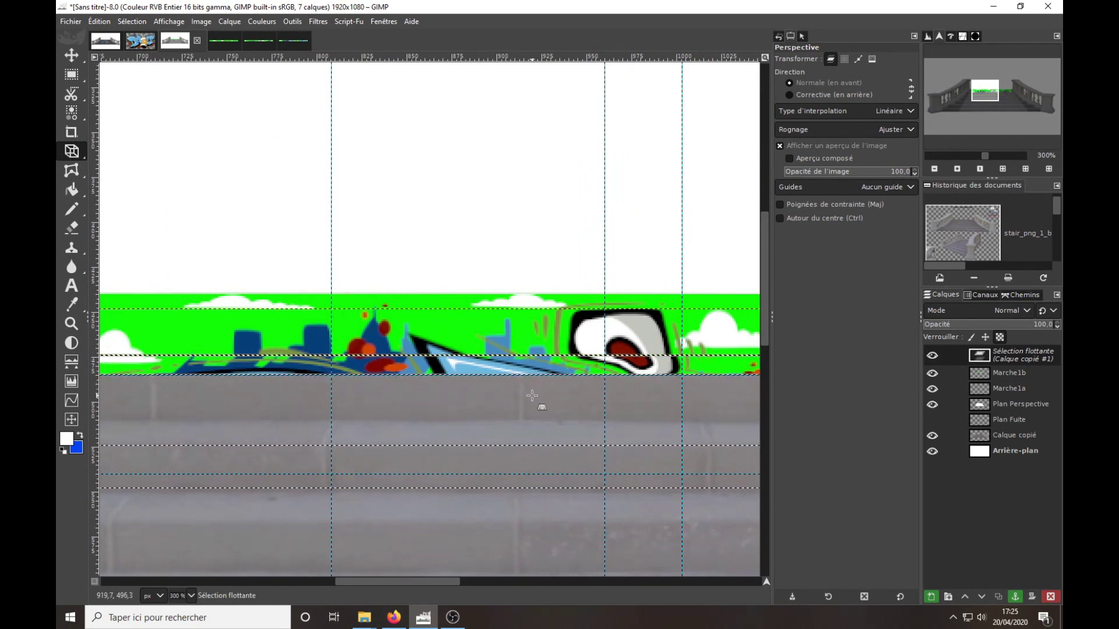
Step: Turn the floating strip into a new layer and name it Marche2a
key(1)
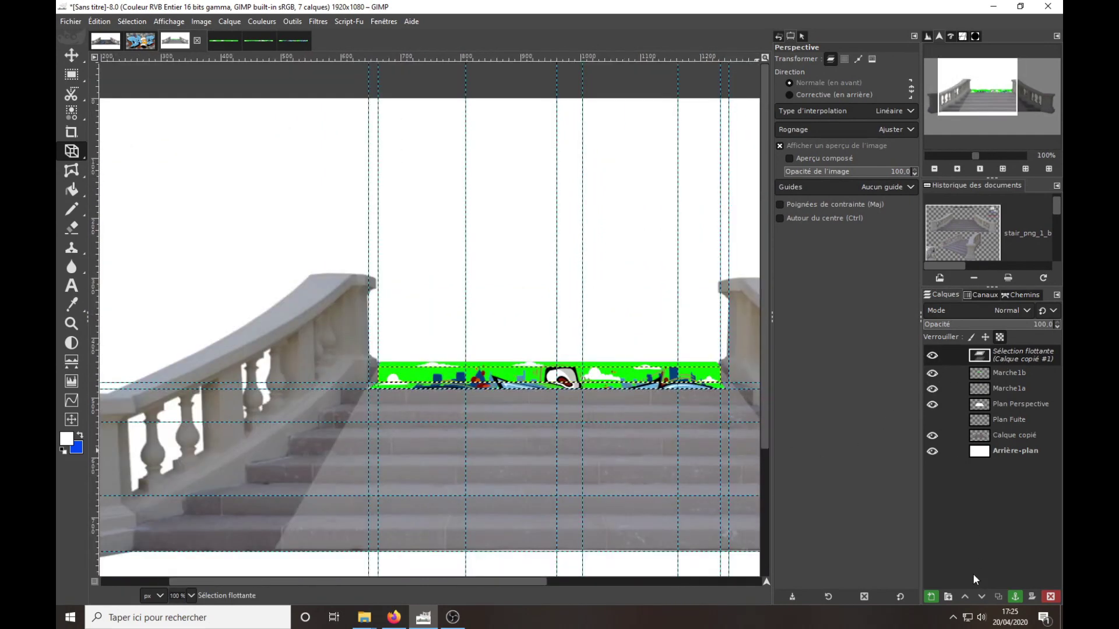
click(931, 597)
double_click(1017, 354)
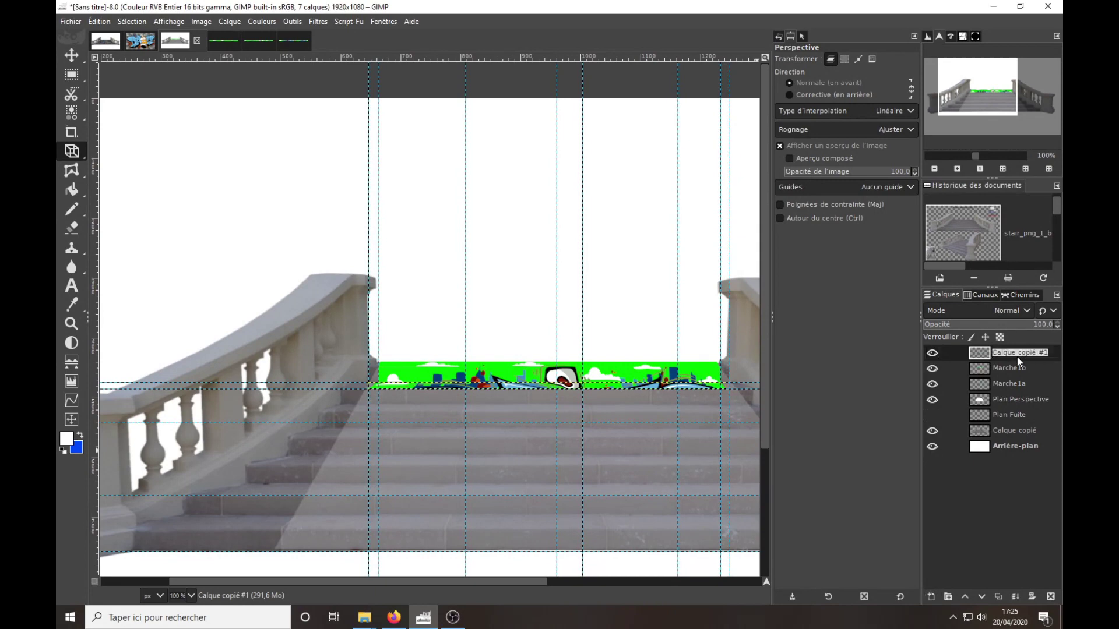
text(Marche)
key(Return)
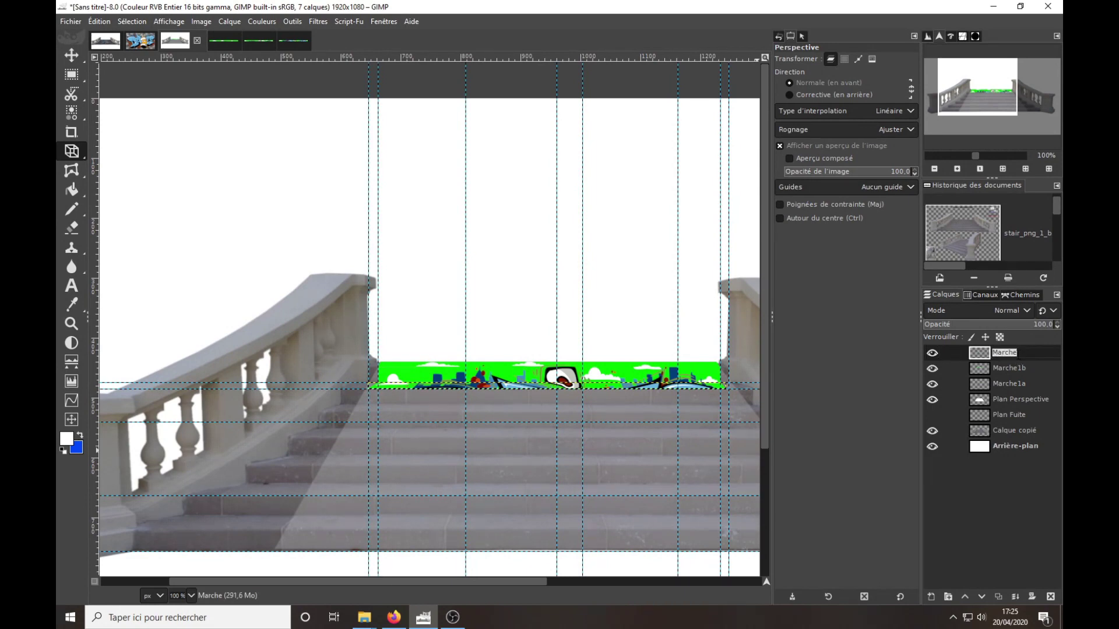
double_click(1017, 354)
text(2a)
key(Return)
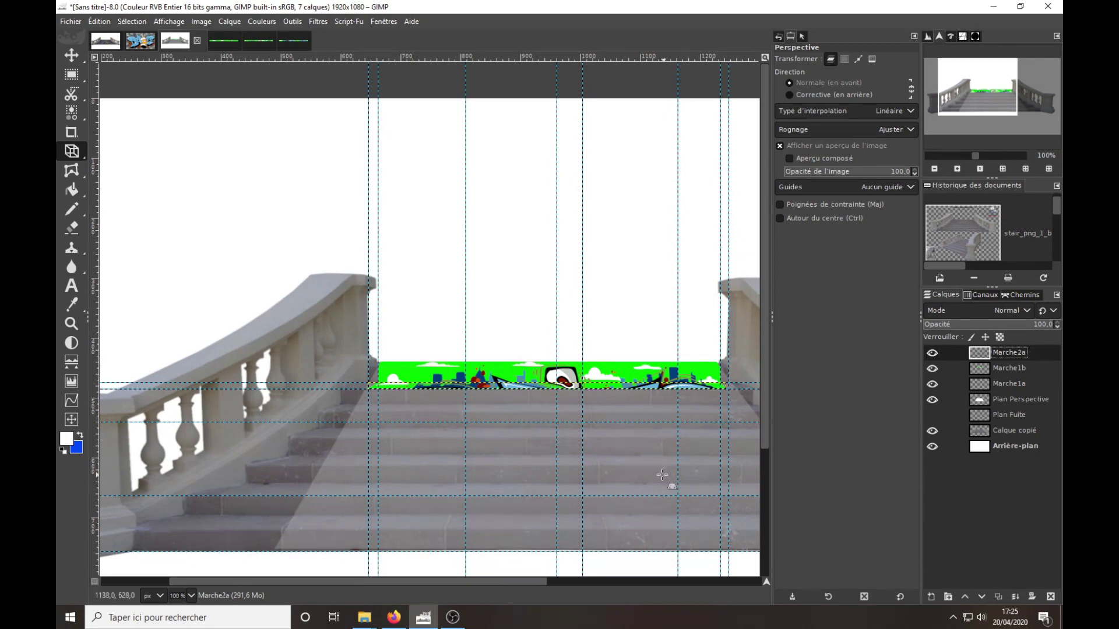
key(Return)
Step: Undo an accidental strip shift and set the Move tool to pick a layer or guide
drag(762, 293, 763, 317)
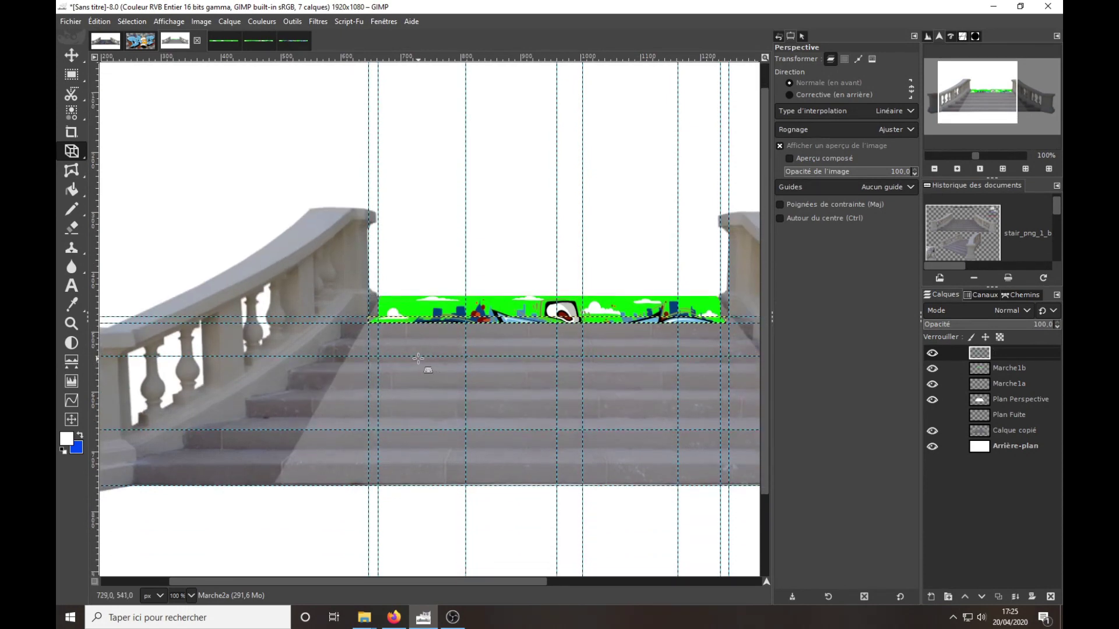
click(71, 55)
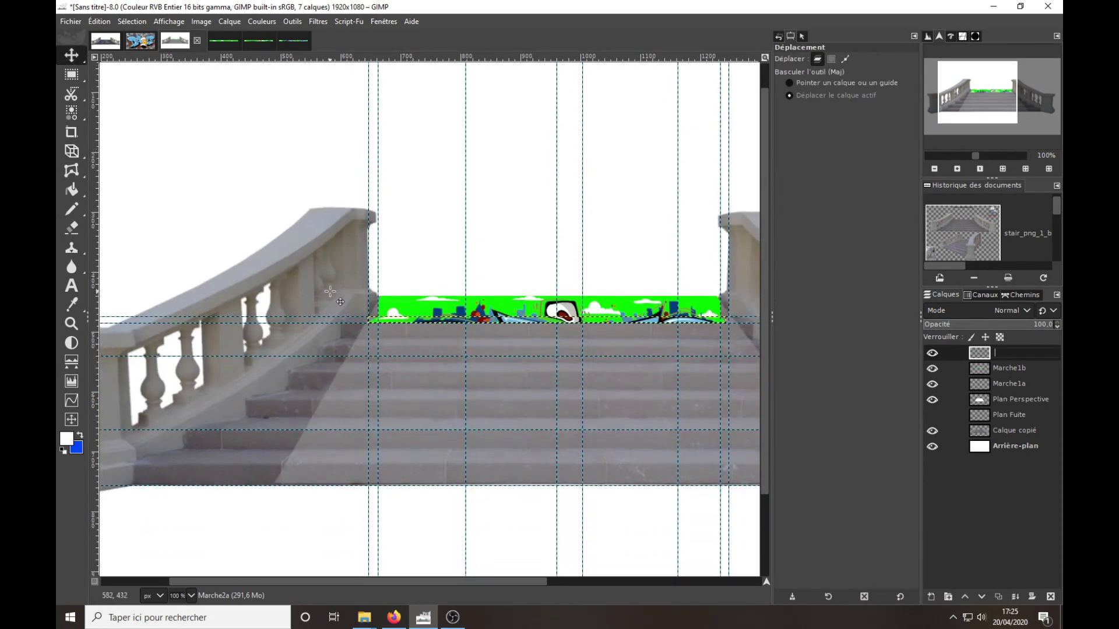
drag(380, 336, 333, 334)
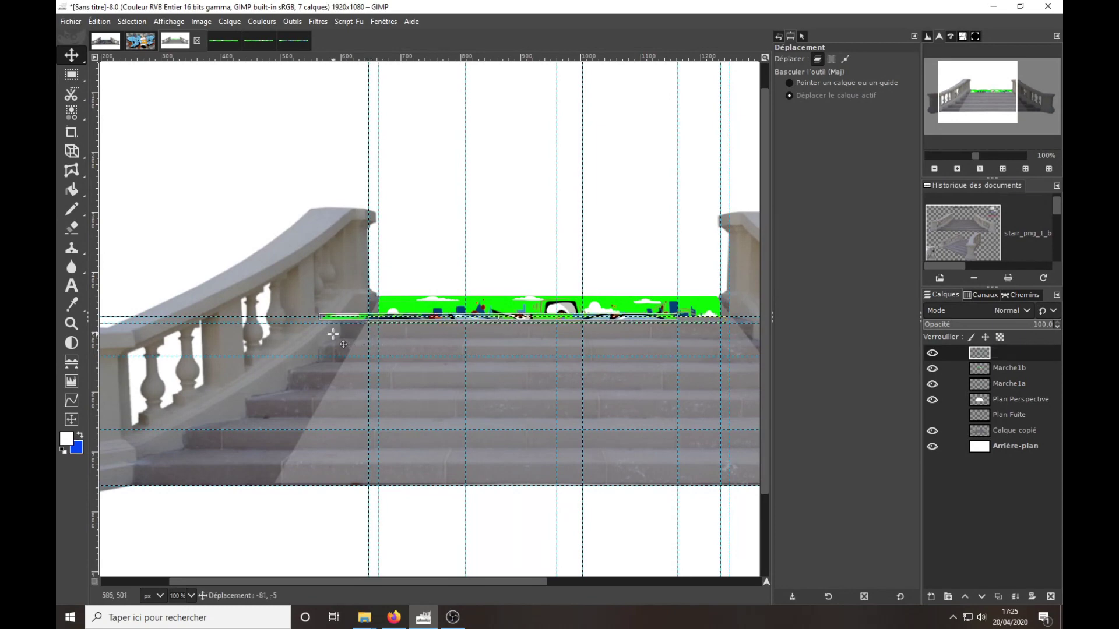
key(ctrl+z)
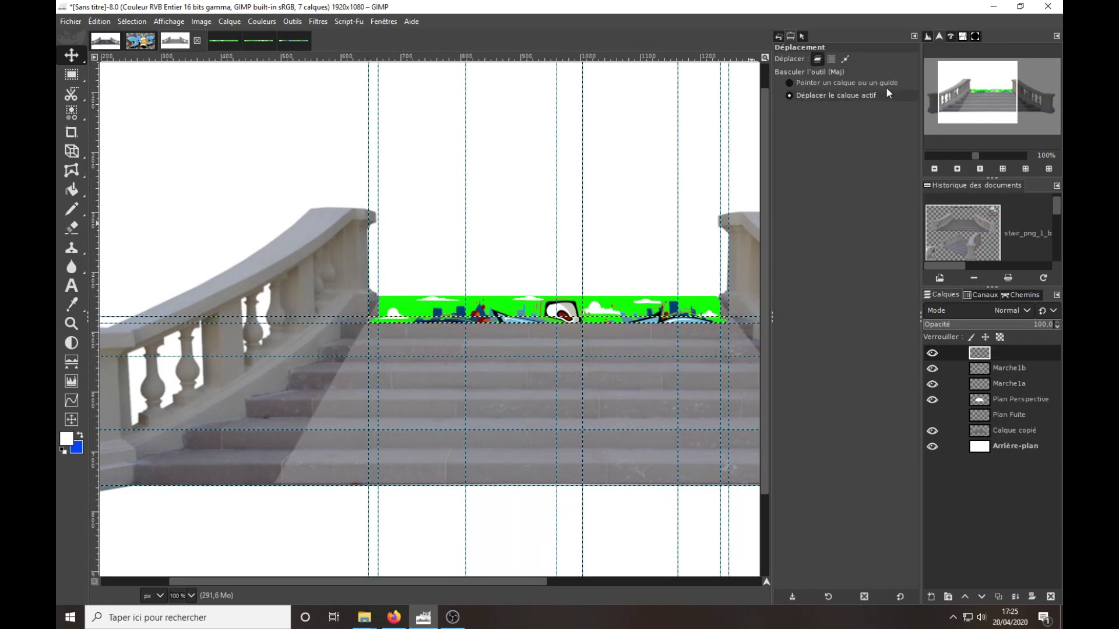
click(845, 83)
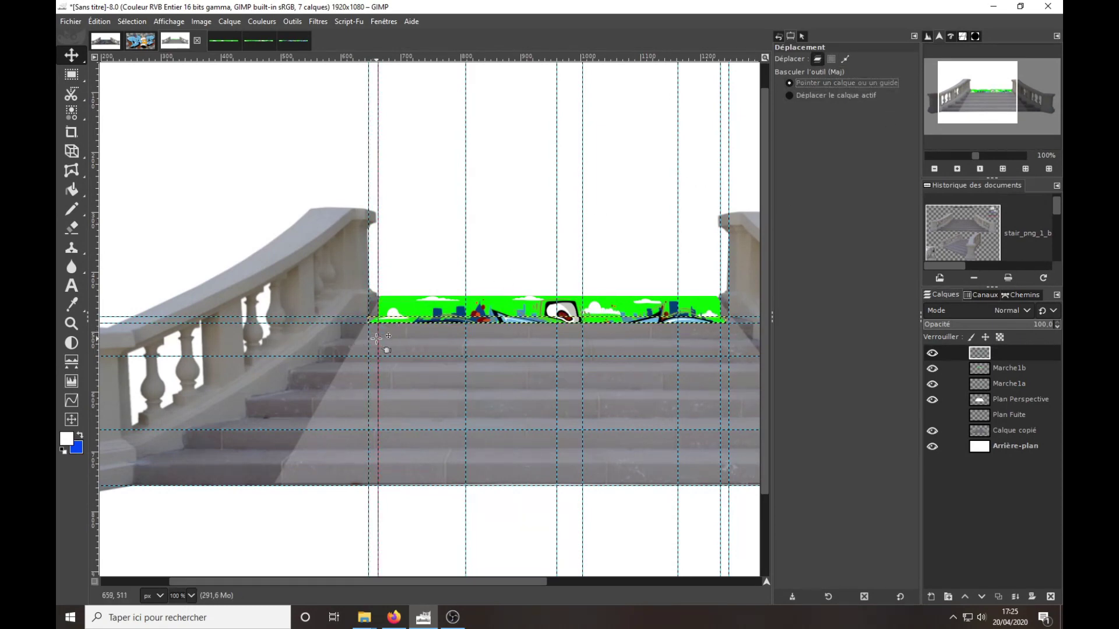
Step: Lower a horizontal guide to the next step's edge
mouse_move(688, 354)
mouse_down()
mouse_move(400, 379)
mouse_move(661, 413)
mouse_up()
scroll(437, 396, up, 2)
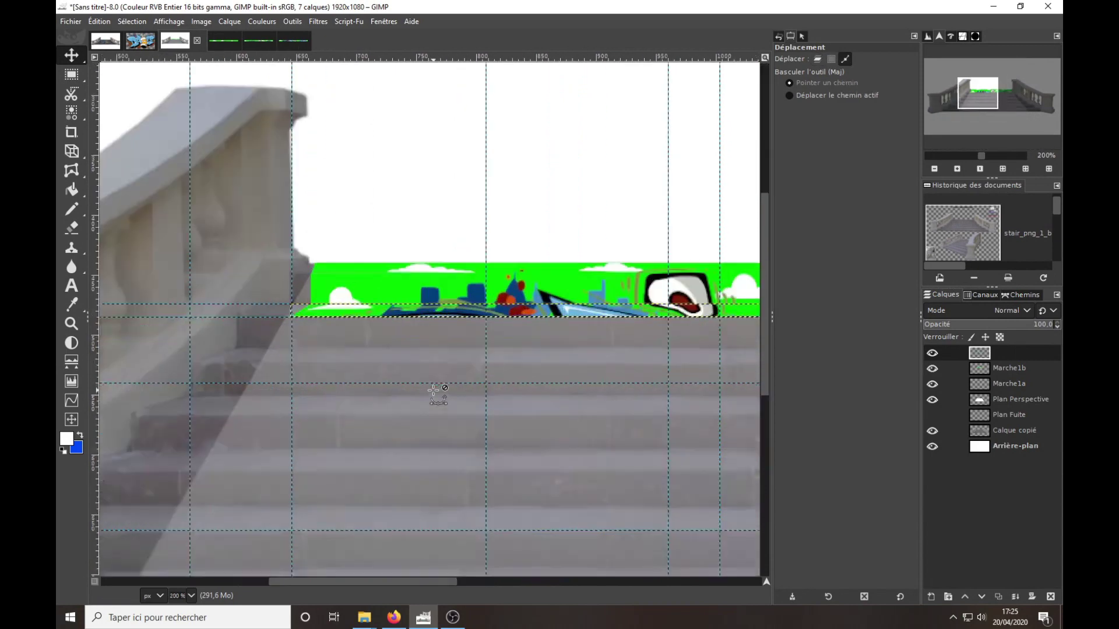
scroll(437, 397, up, 2)
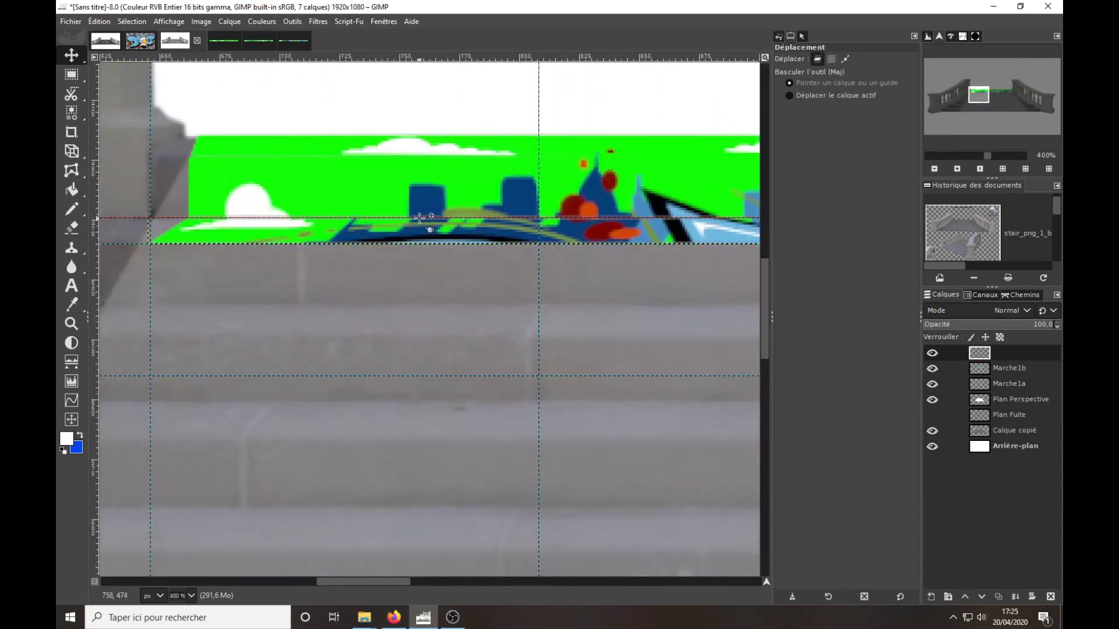
drag(420, 218, 421, 304)
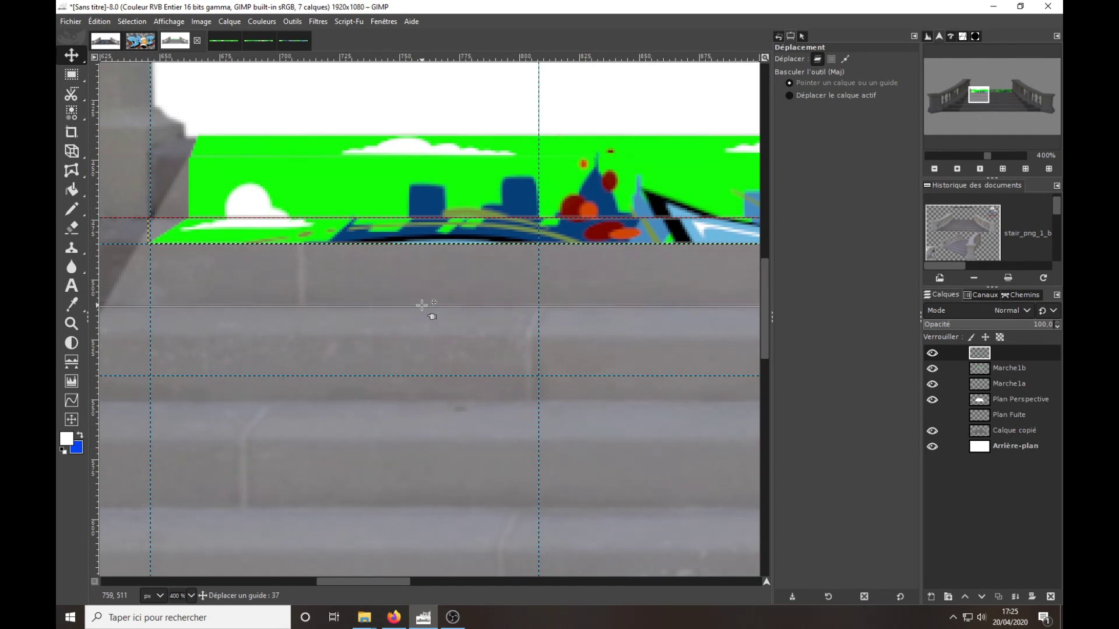
drag(421, 305, 422, 306)
scroll(470, 312, up, 2)
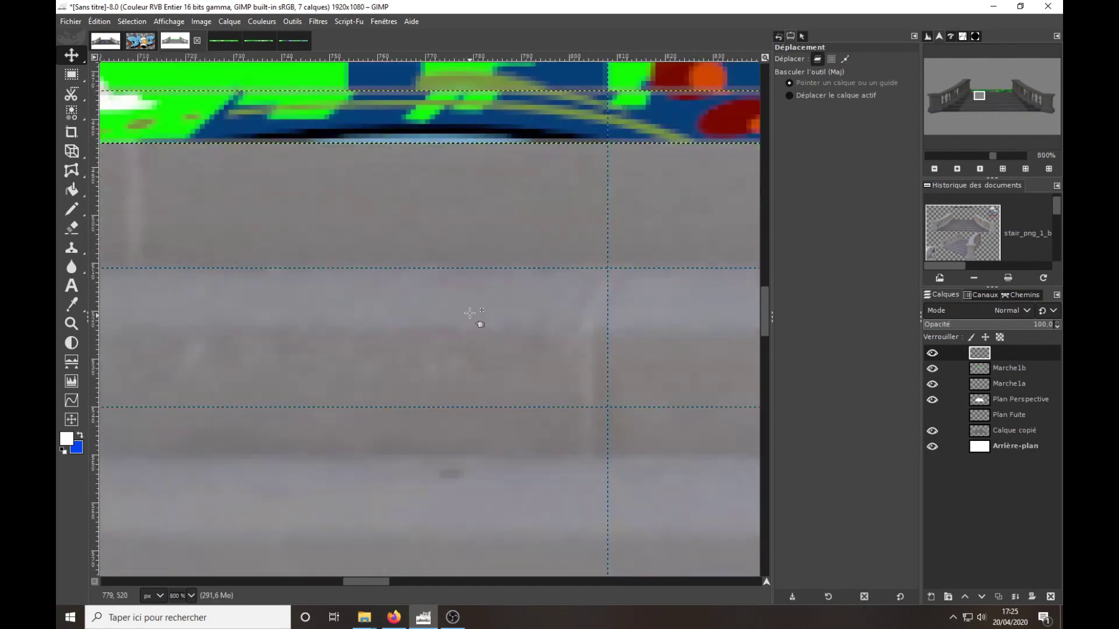
drag(481, 268, 478, 268)
scroll(495, 304, down, 4)
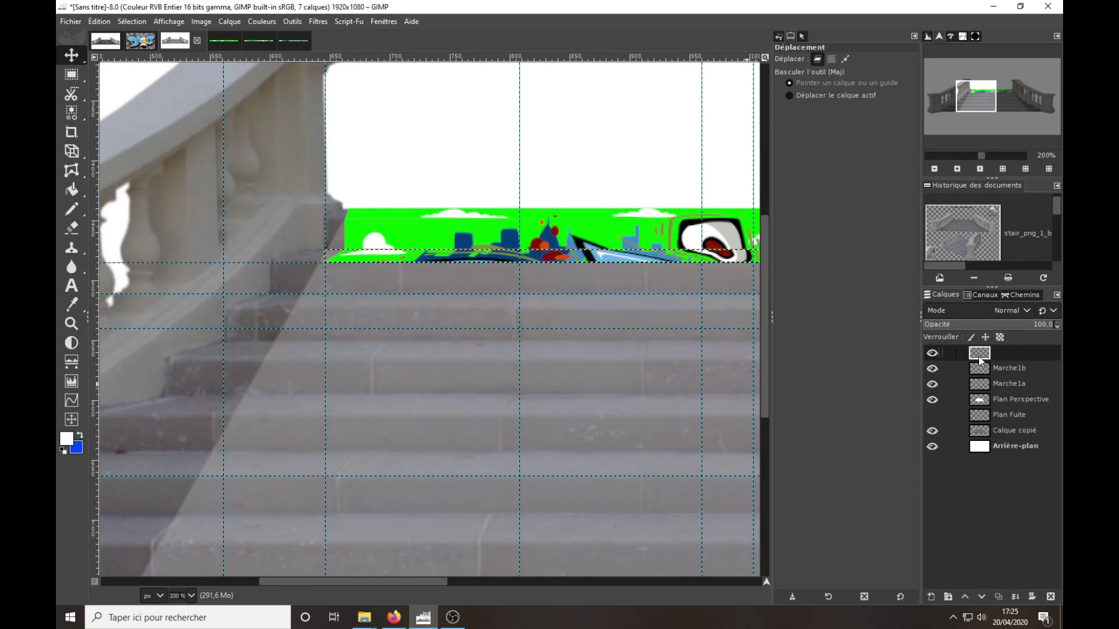
Step: Rename the empty top layer to Marche2a
double_click(1012, 354)
key(shift+m)
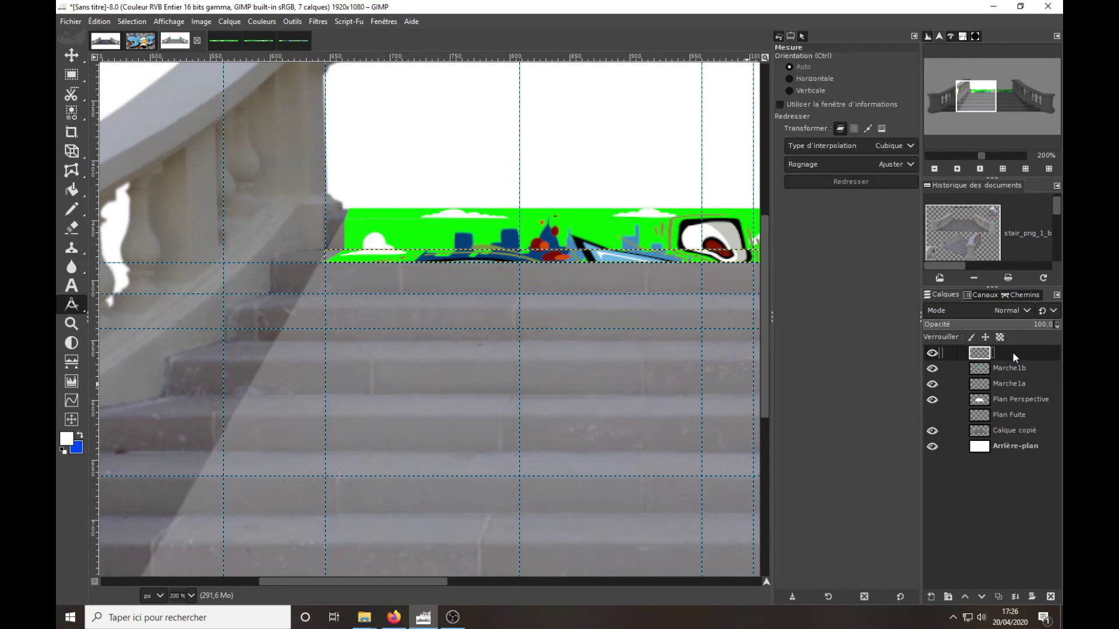
double_click(1013, 353)
text(Marche2a)
key(Return)
Step: Open graffiti_Marche#2b.xcf and copy its Visible layer
click(77, 24)
click(86, 66)
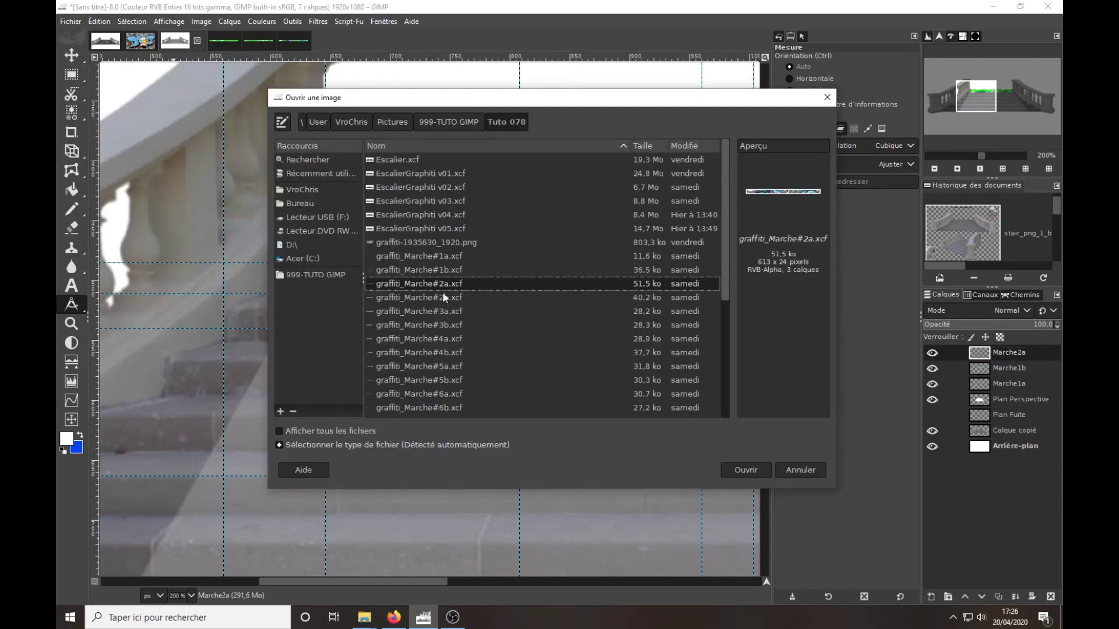
click(436, 297)
click(743, 471)
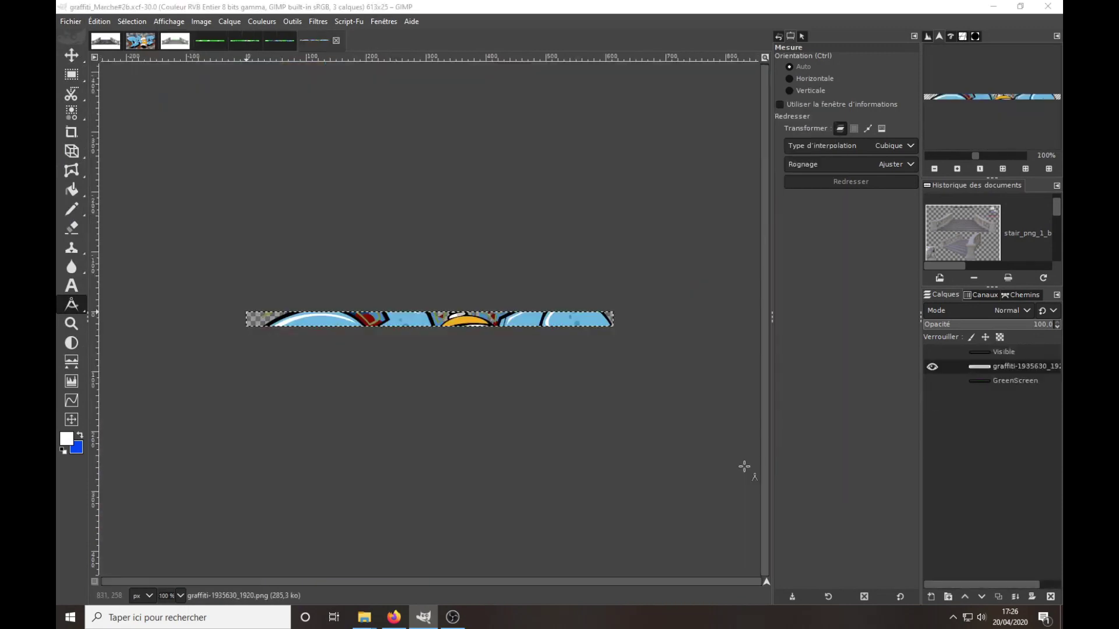
click(1017, 351)
key(ctrl+c)
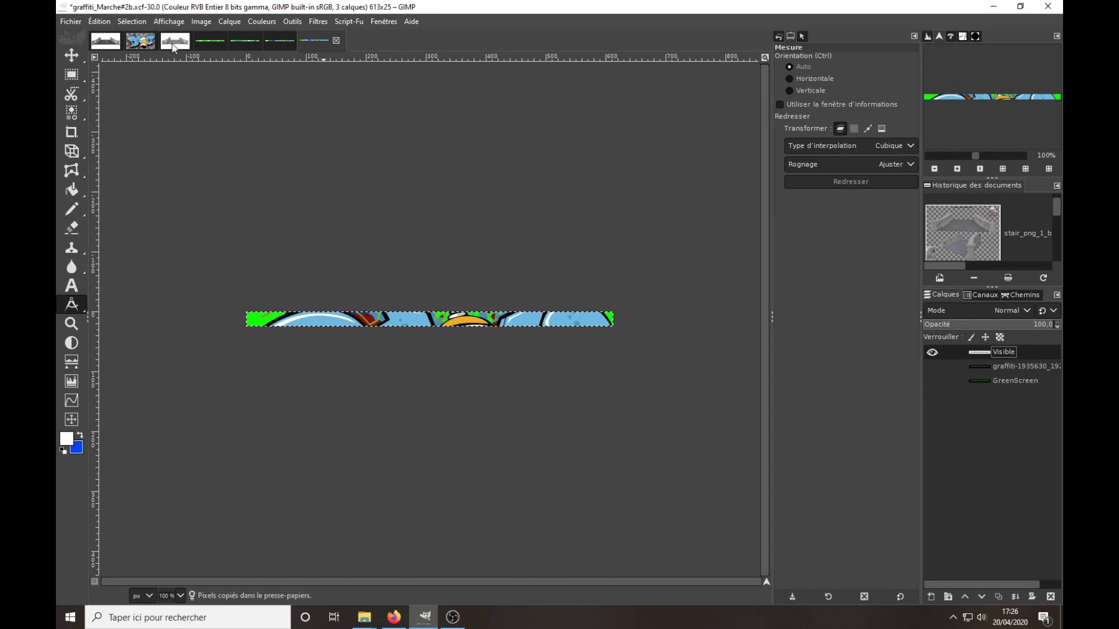
click(173, 42)
Step: Paste the strip into the stairs image and drag it onto the next step down
key(ctrl+v)
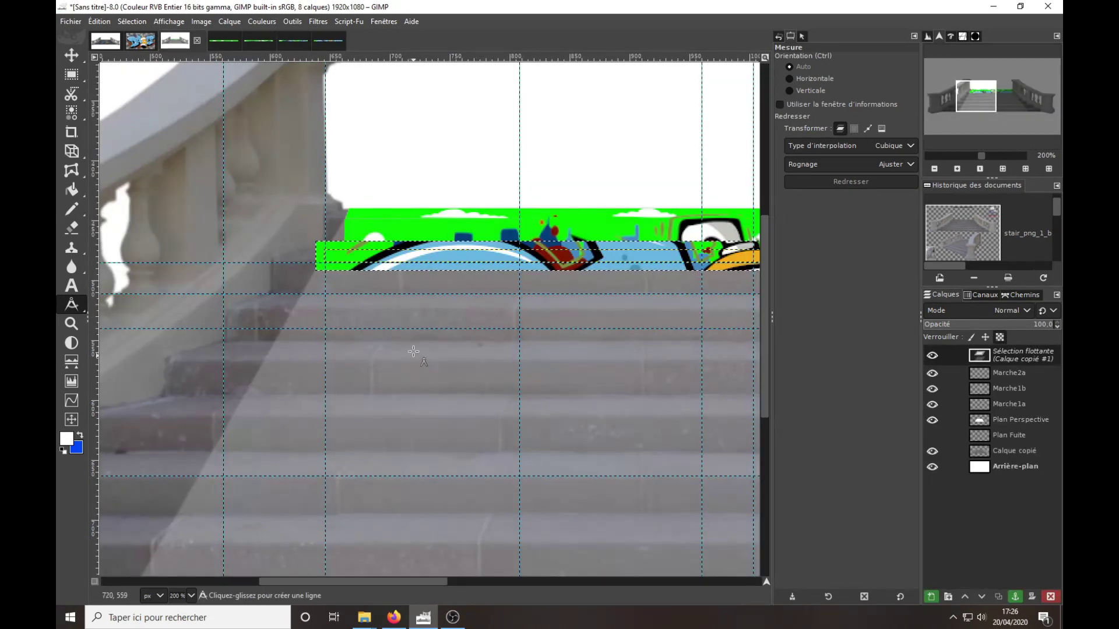
click(72, 54)
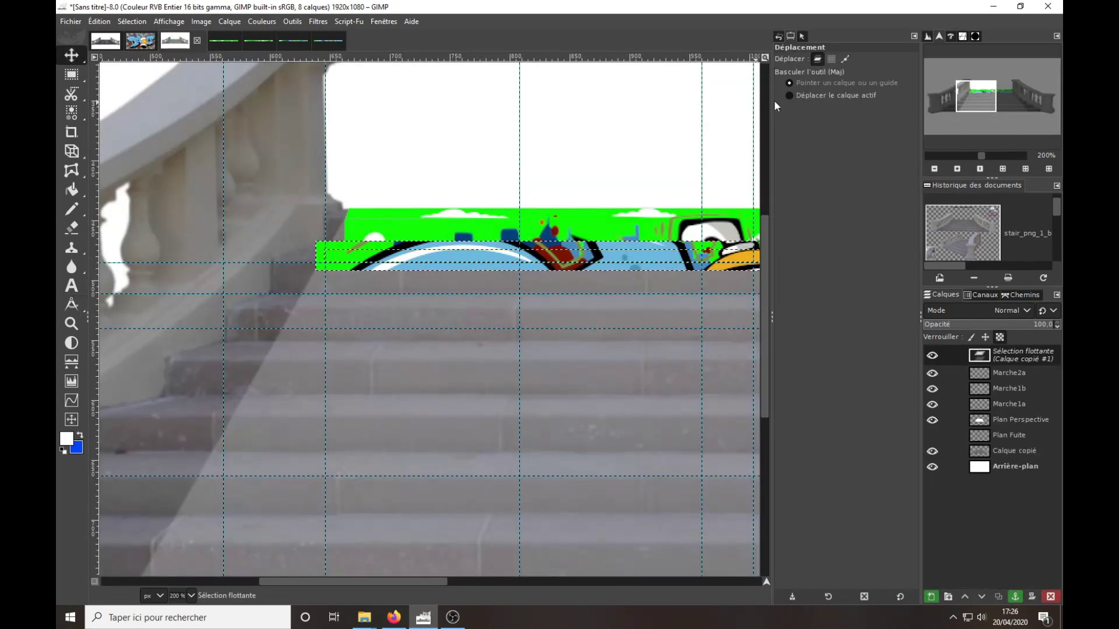
click(839, 98)
mouse_move(444, 268)
mouse_down()
mouse_move(423, 341)
mouse_move(432, 347)
mouse_up()
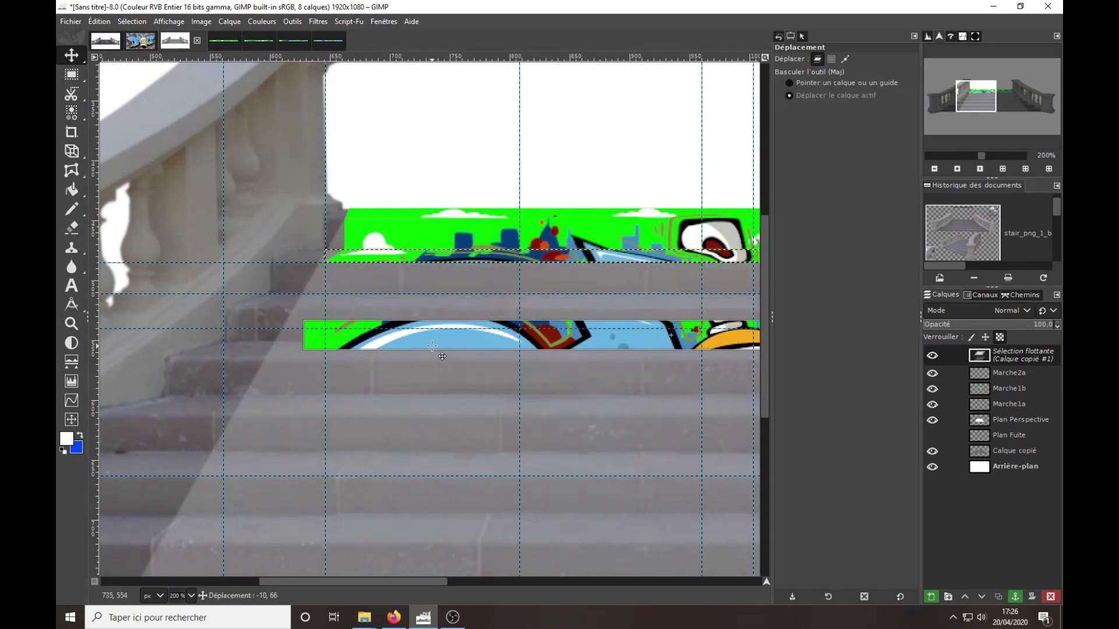
click(72, 152)
Step: Perspective-warp the pasted strip, dragging its left and right corners onto the step edges
click(307, 319)
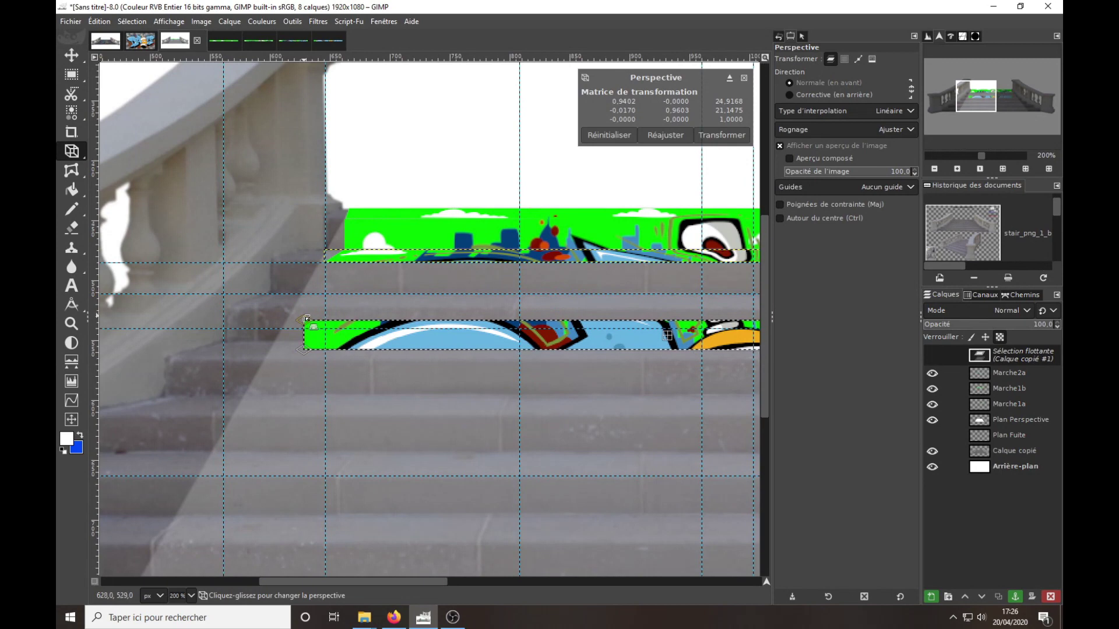
drag(307, 319, 325, 262)
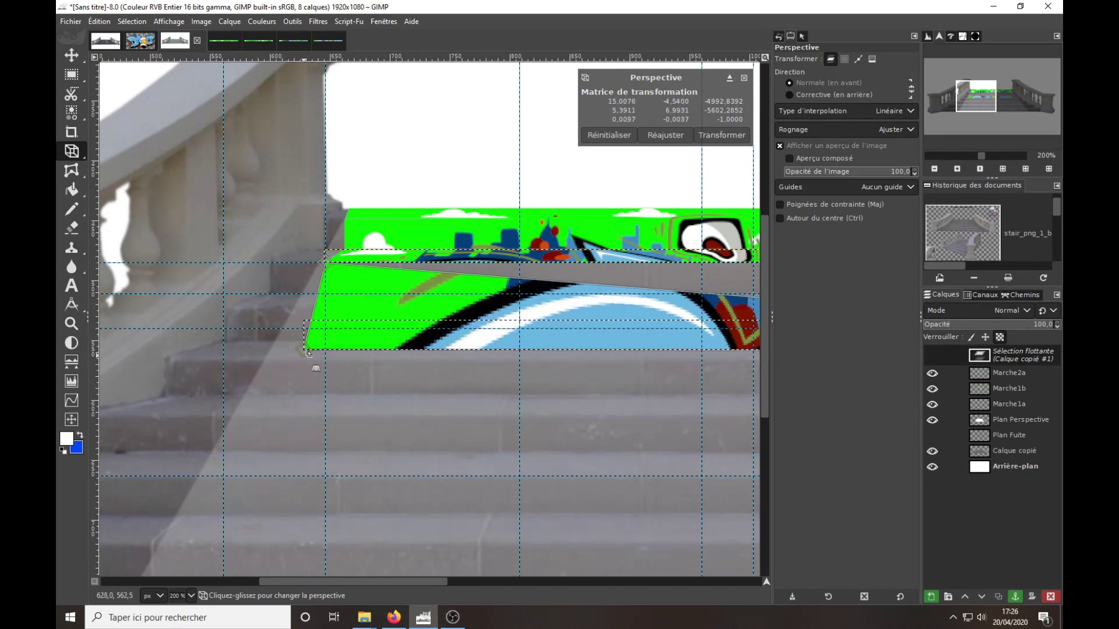
drag(307, 352, 325, 294)
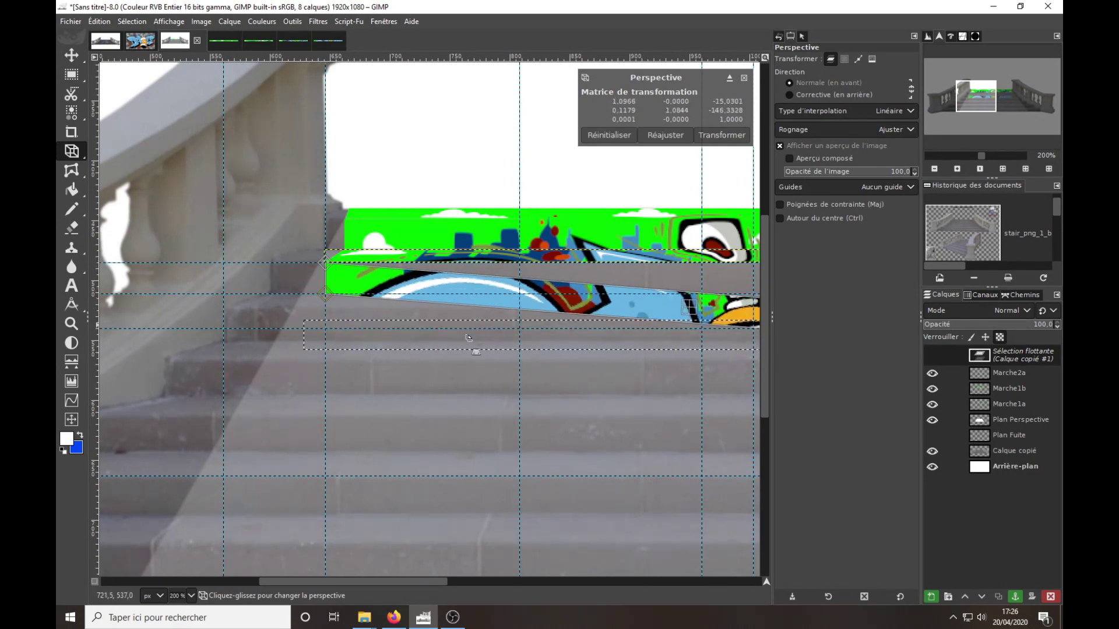
scroll(468, 337, right, 10)
drag(542, 279, 542, 223)
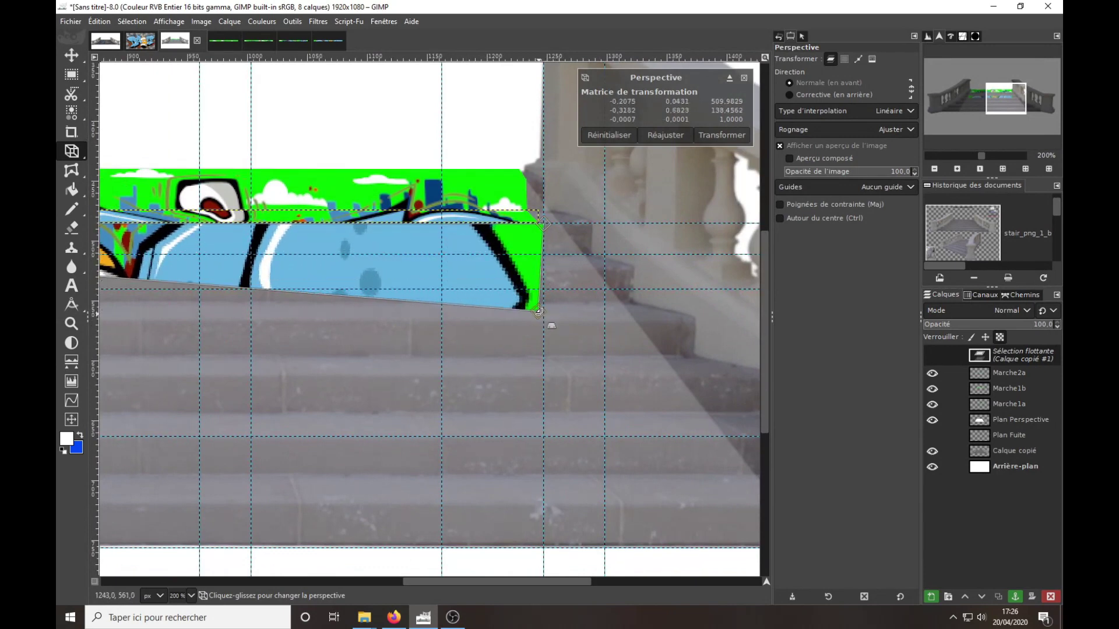
drag(538, 311, 542, 269)
scroll(641, 324, left, 2)
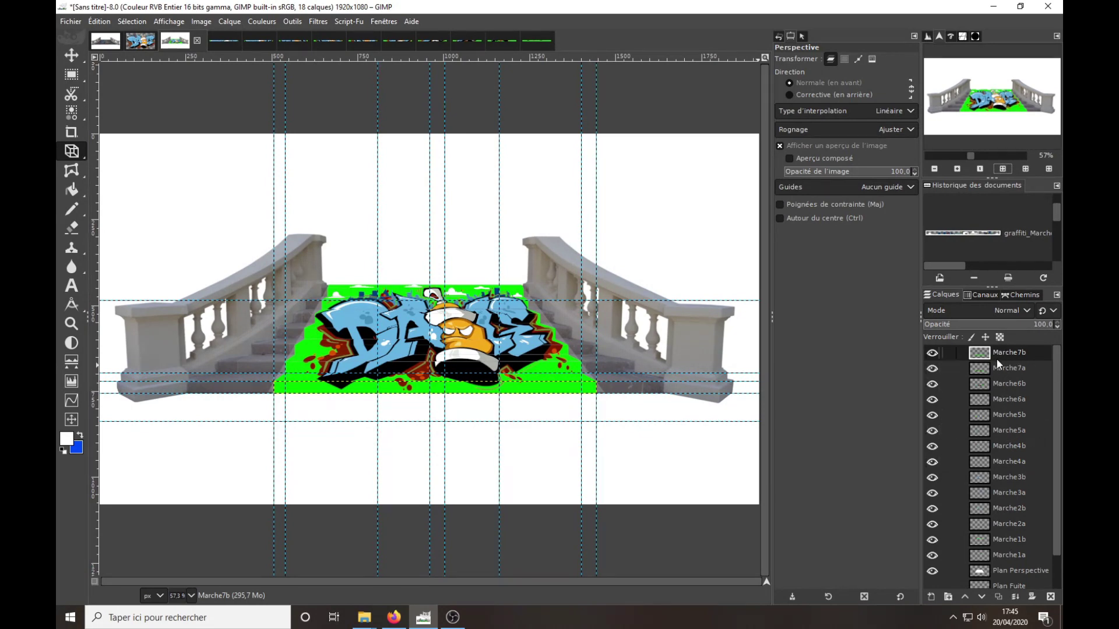
Step: Create a new layer group named 'Gpe Marche Escalier'
click(948, 597)
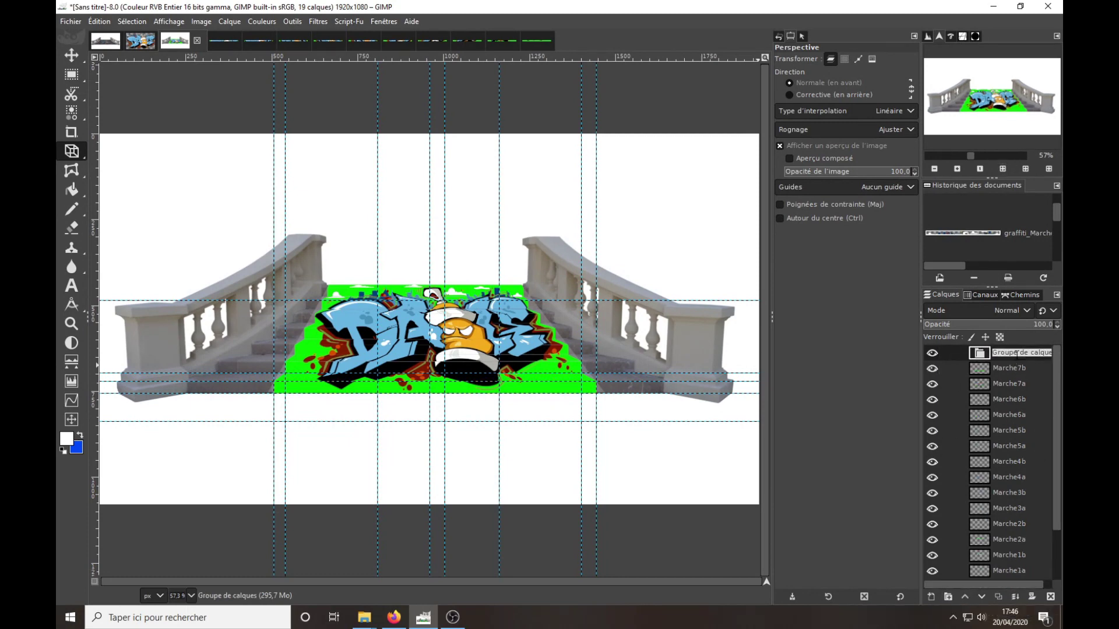
text(G)
text(M)
text(li)
key(Return)
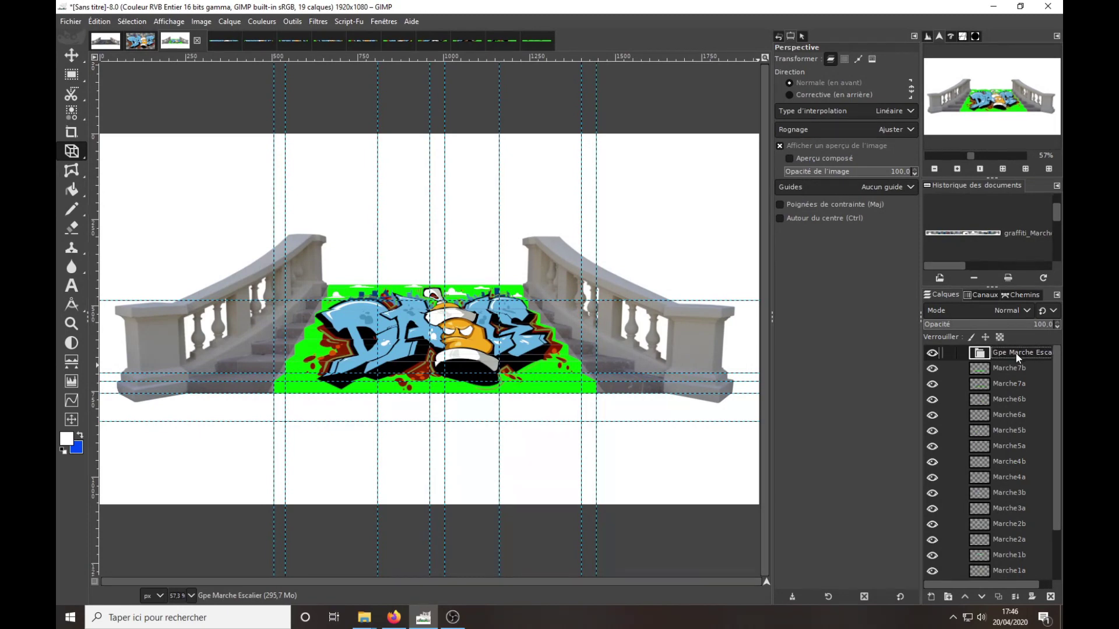
Step: Move Marche7b, Marche6b, Marche5a, Marche4b, Marche4a and Marche3a into the group, then collapse it
mouse_move(1006, 365)
mouse_down()
mouse_move(1007, 353)
mouse_move(1002, 376)
mouse_move(1019, 395)
mouse_move(1003, 443)
mouse_move(1016, 490)
mouse_move(1005, 488)
mouse_move(1020, 557)
mouse_up()
click(1004, 414)
click(998, 461)
click(1007, 479)
click(1004, 524)
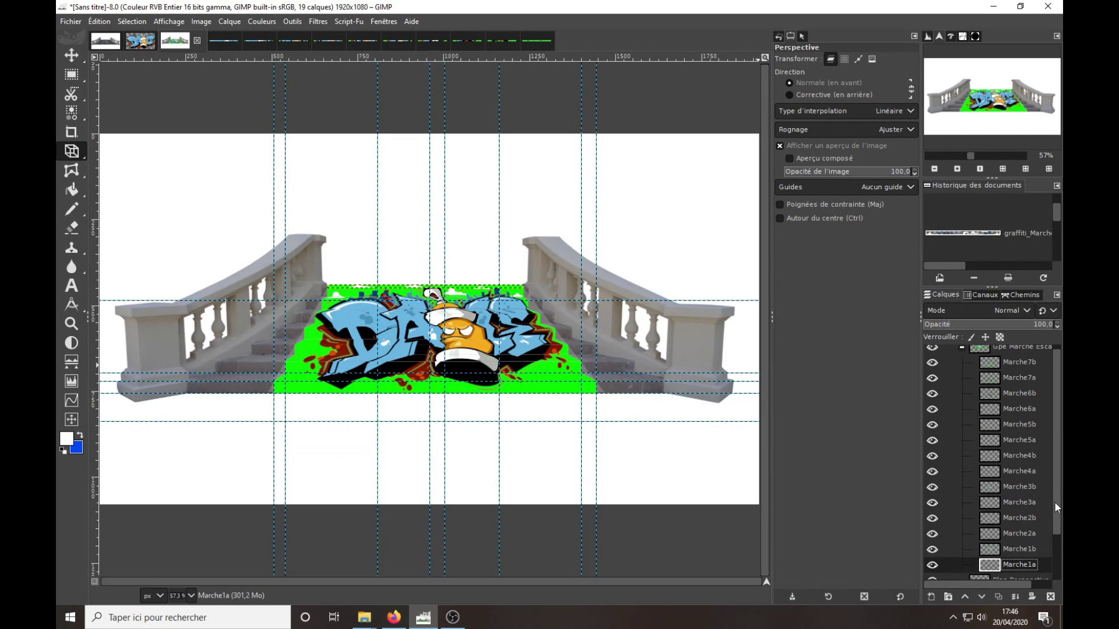
click(963, 348)
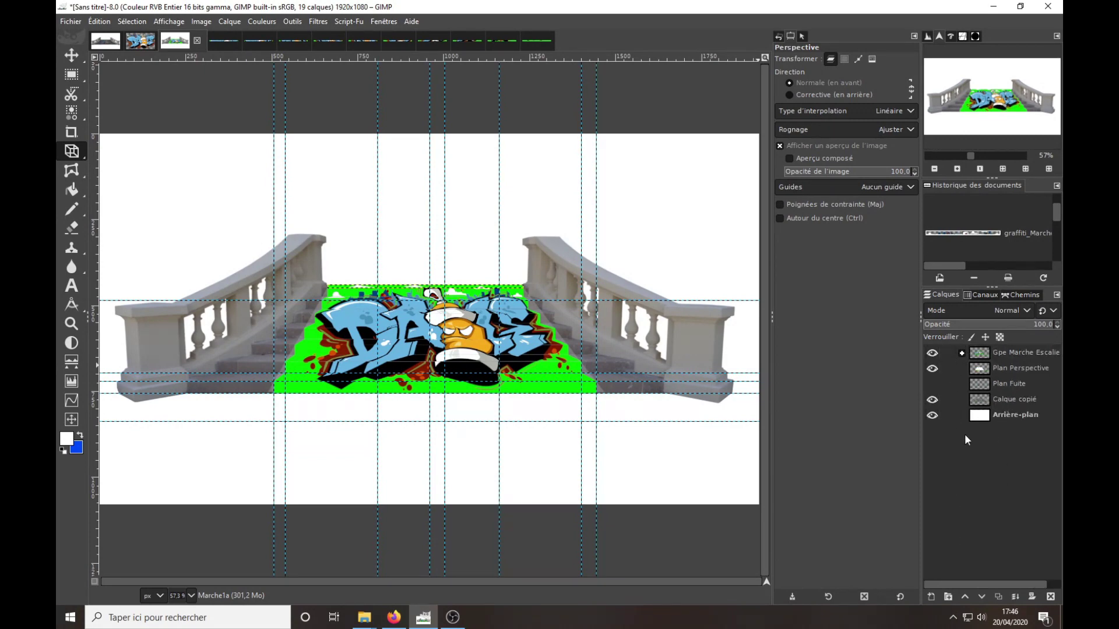